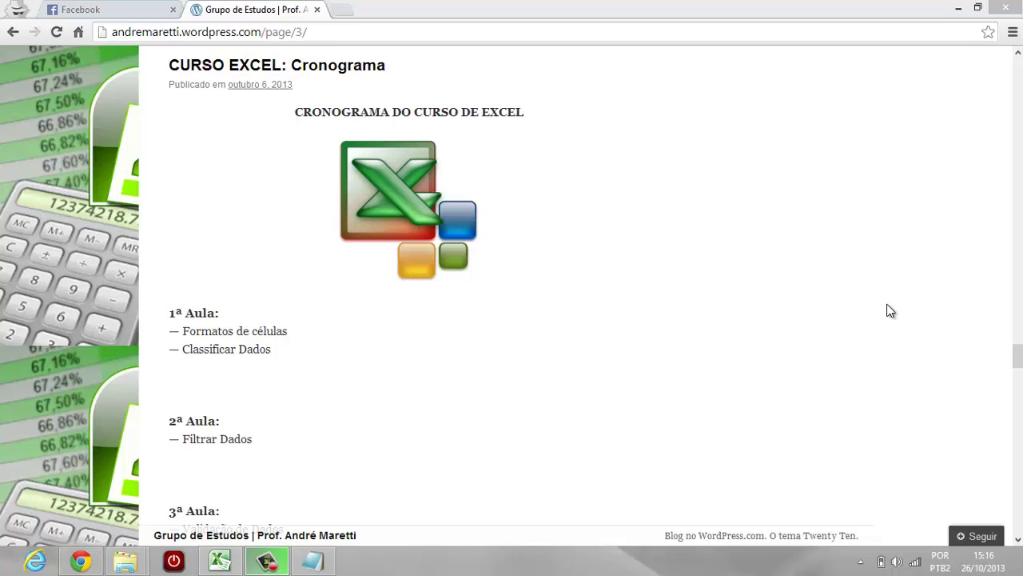
- Review the Excel course schedule on the web page, covering the topics of lessons 1 to 5
drag(201, 325, 292, 336)
click(196, 348)
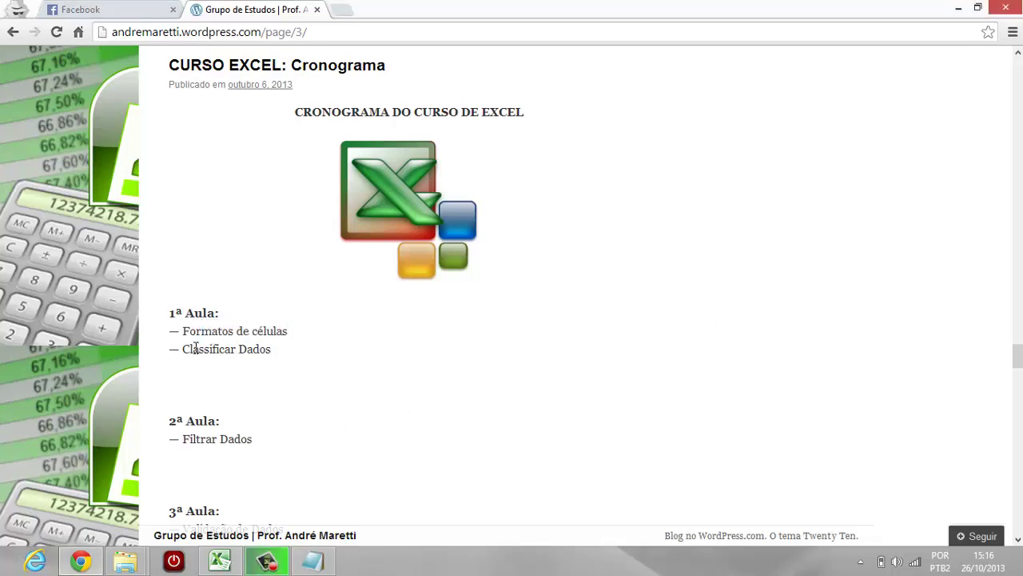
drag(196, 348, 275, 367)
scroll(274, 384, down, 3)
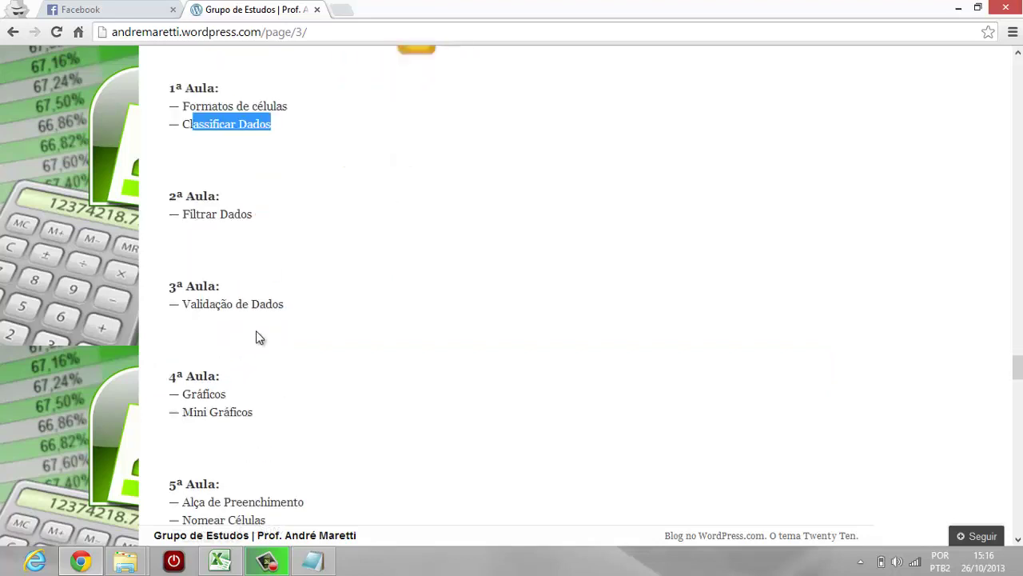
drag(183, 212, 253, 214)
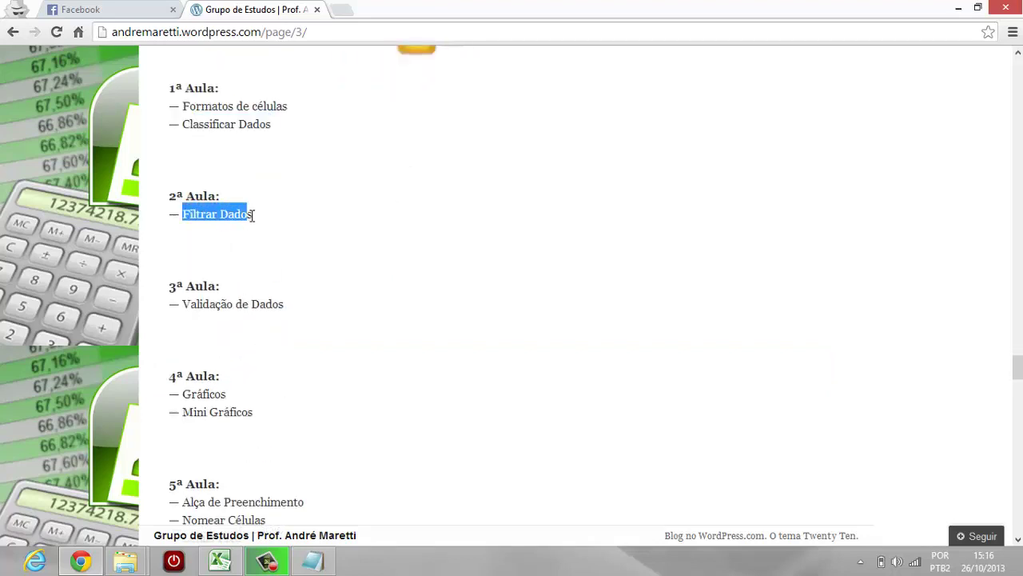
click(196, 309)
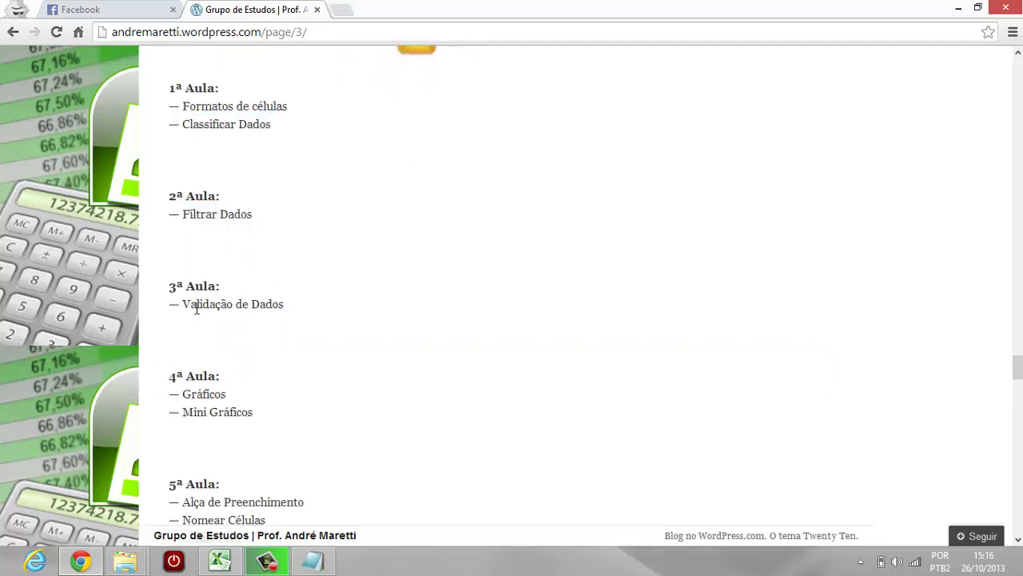
drag(183, 308, 280, 309)
scroll(287, 317, down, 3)
scroll(281, 311, up, 1)
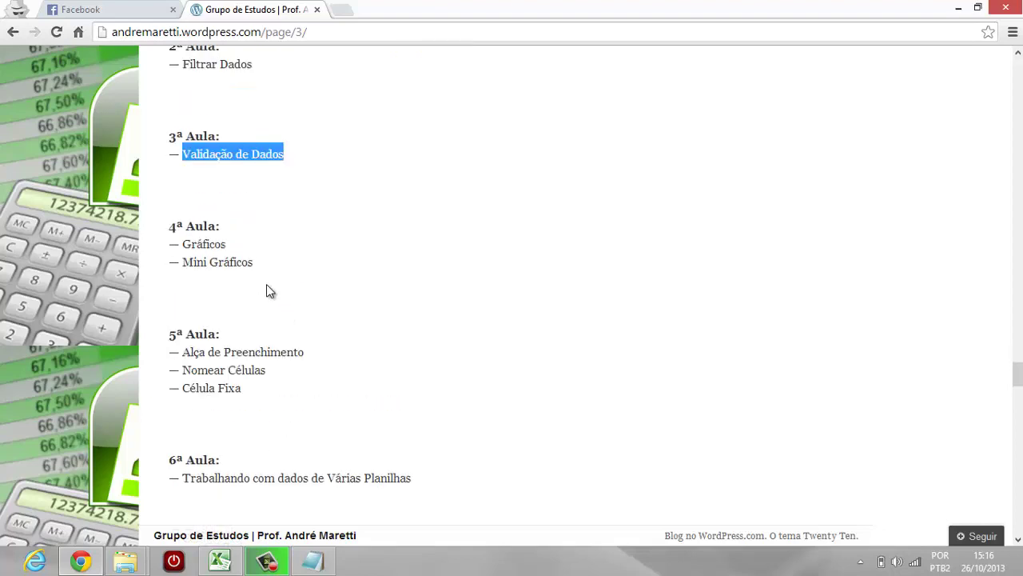
drag(184, 244, 253, 264)
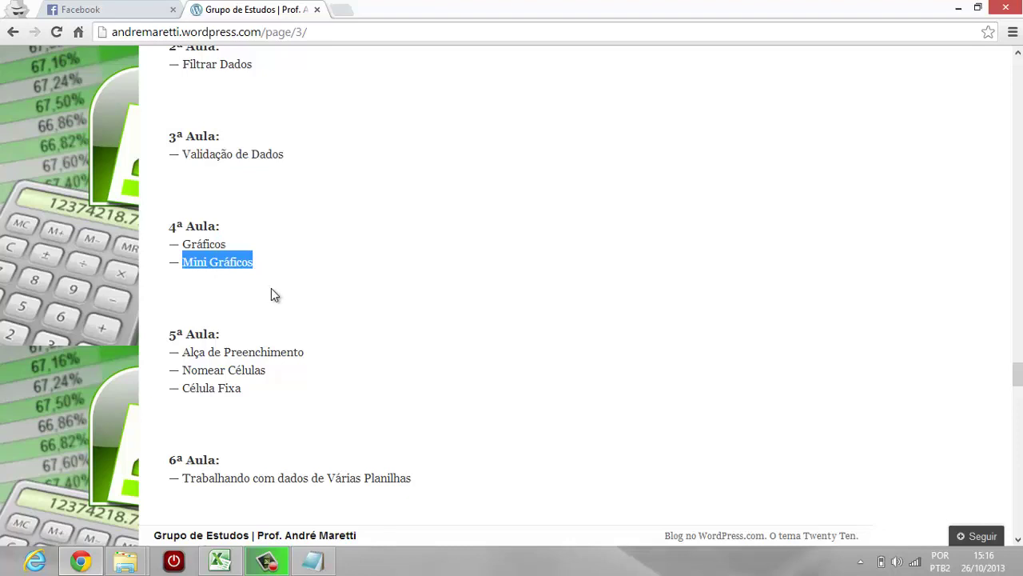
click(216, 357)
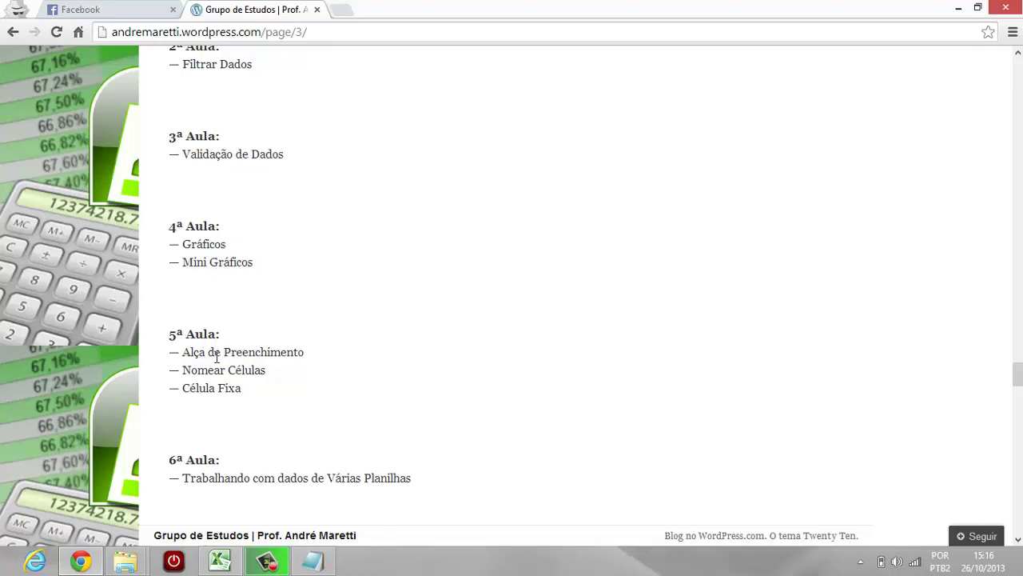
drag(210, 356, 235, 390)
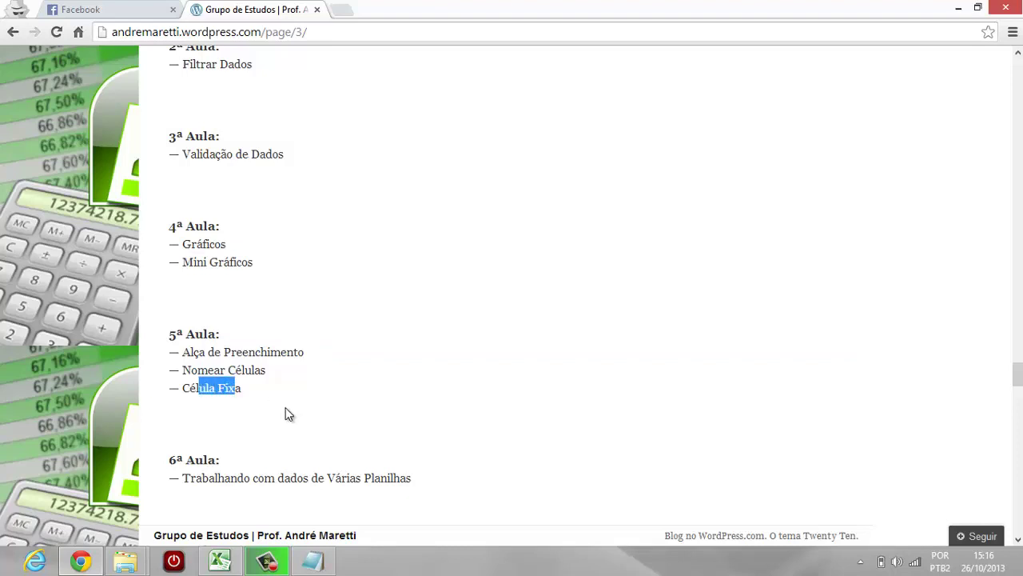
- Switch to the Excel workbook and extend the number series in A1:A3 down to A20
click(220, 561)
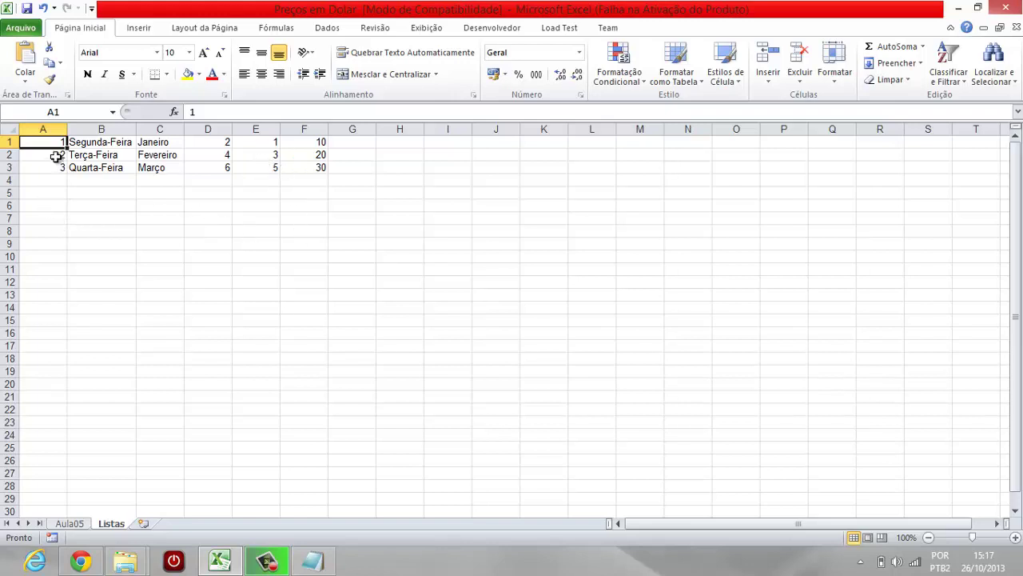
drag(47, 142, 50, 167)
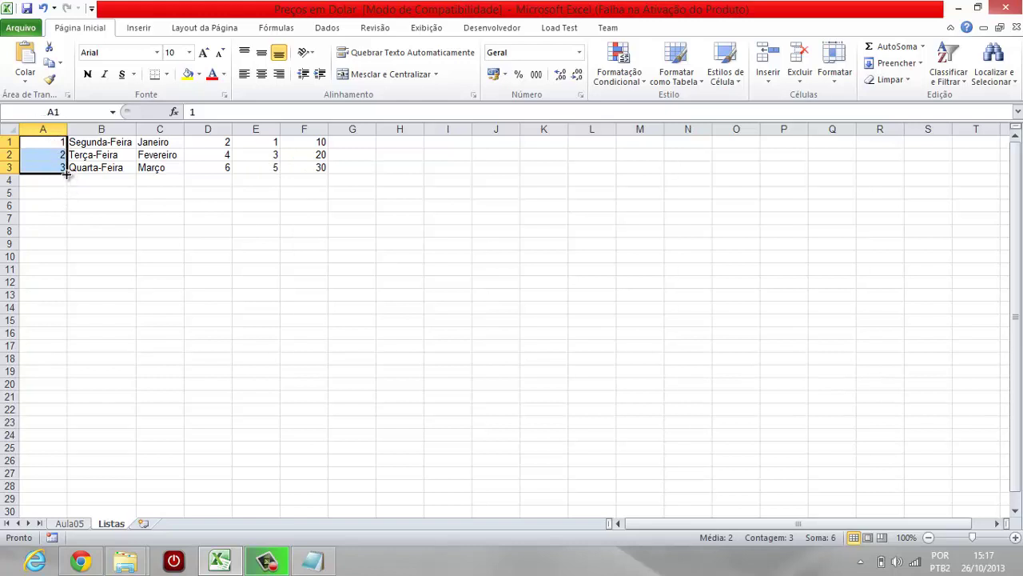
drag(67, 174, 74, 392)
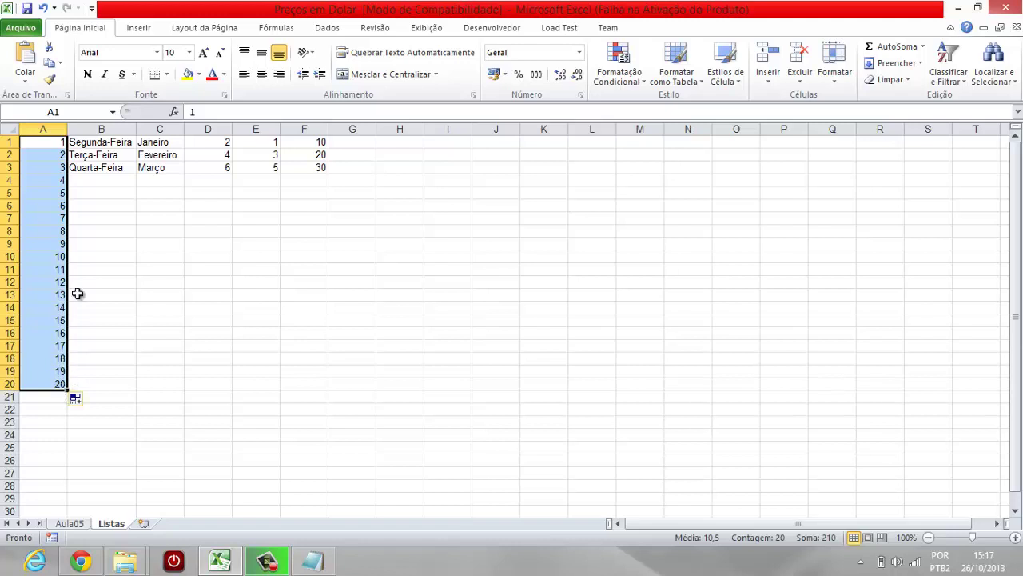
- Extend the weekday series in column B and the month series in column C down to row 20
click(99, 144)
drag(98, 144, 128, 390)
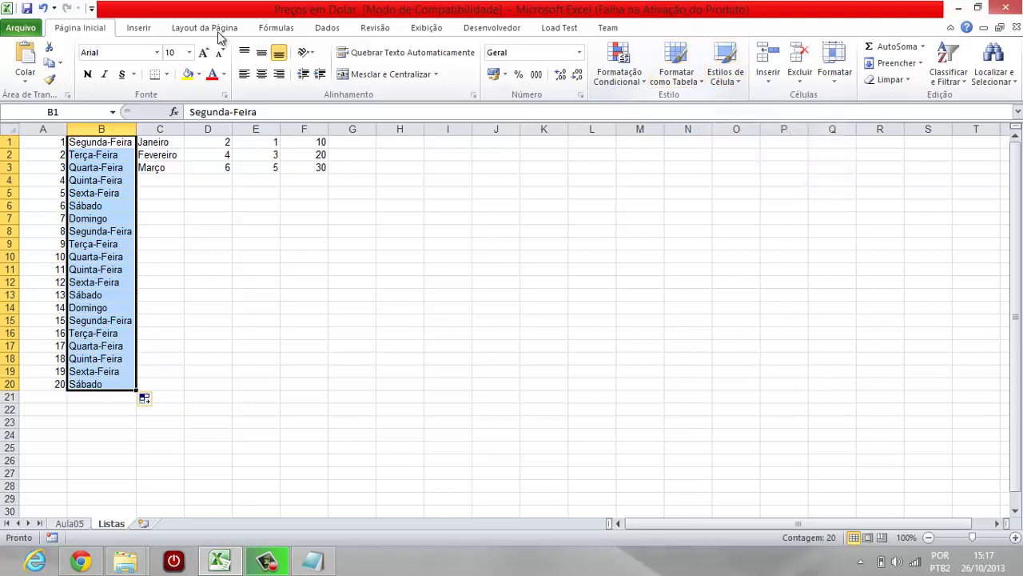
click(160, 142)
drag(160, 154, 184, 390)
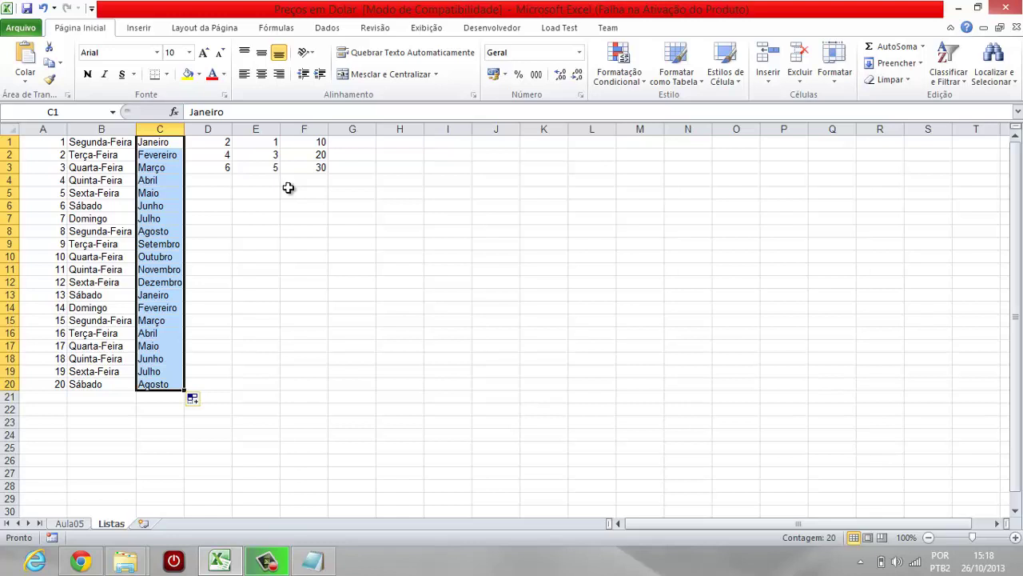
- Extend the even, odd and multiples-of-ten number series in columns D, E and F down to row 20
drag(226, 146, 233, 391)
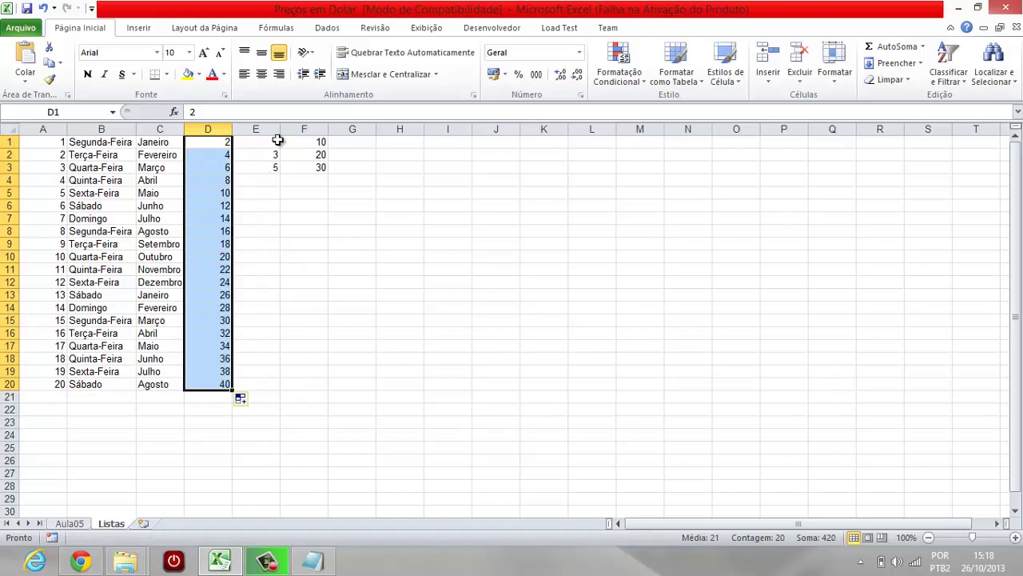
drag(267, 147, 277, 389)
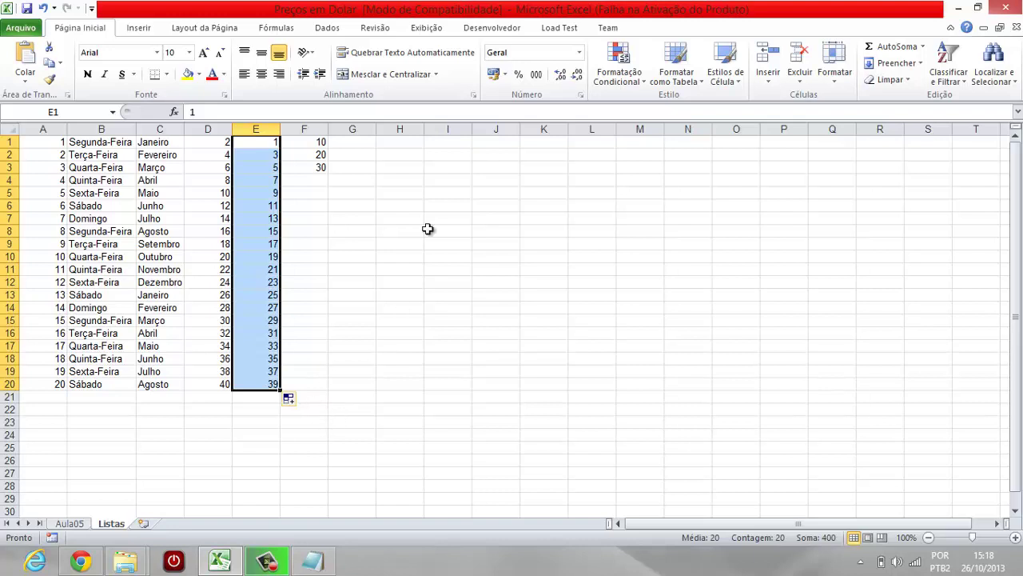
drag(305, 142, 324, 390)
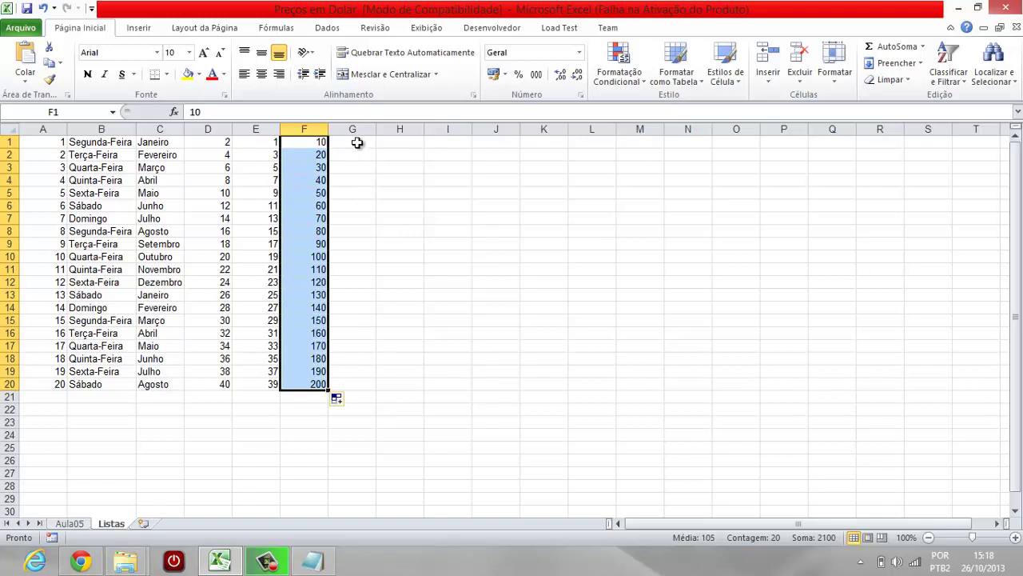
- Enter the date 01/01/2013 in G1 and extend it as a daily series down to G20
click(358, 142)
text(01/)
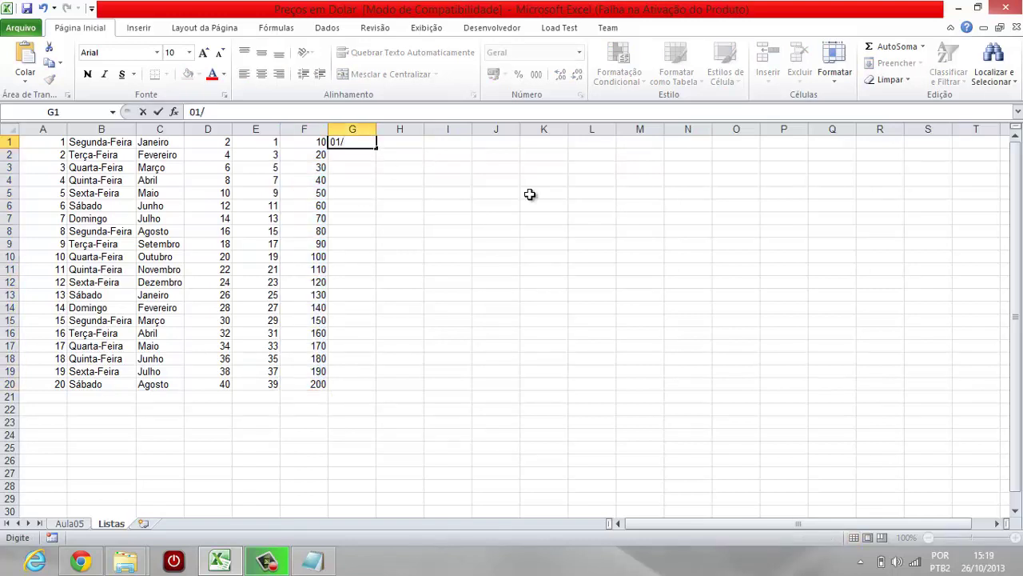
text(01/2013)
key(Return)
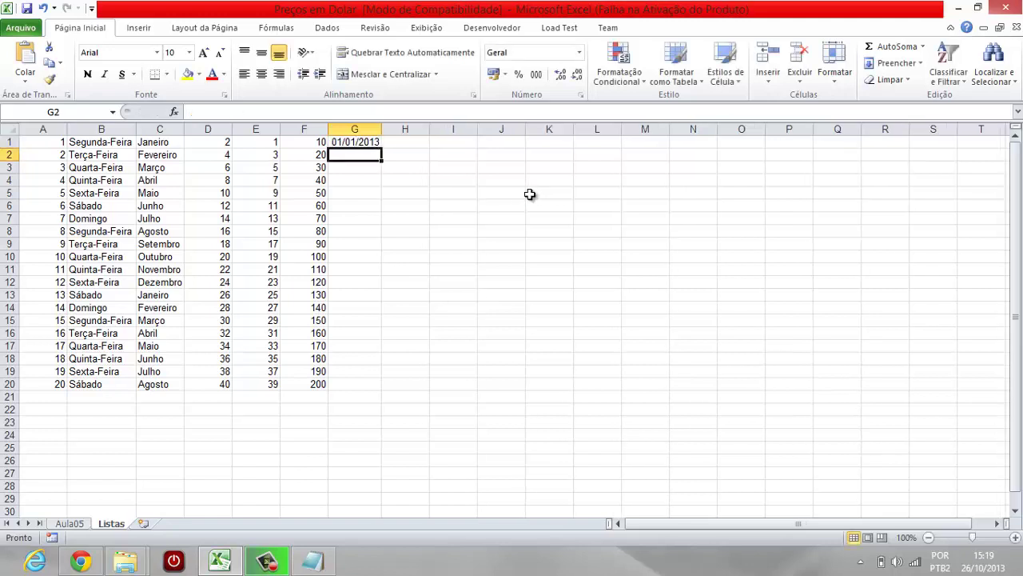
click(372, 144)
drag(381, 149, 373, 392)
click(371, 156)
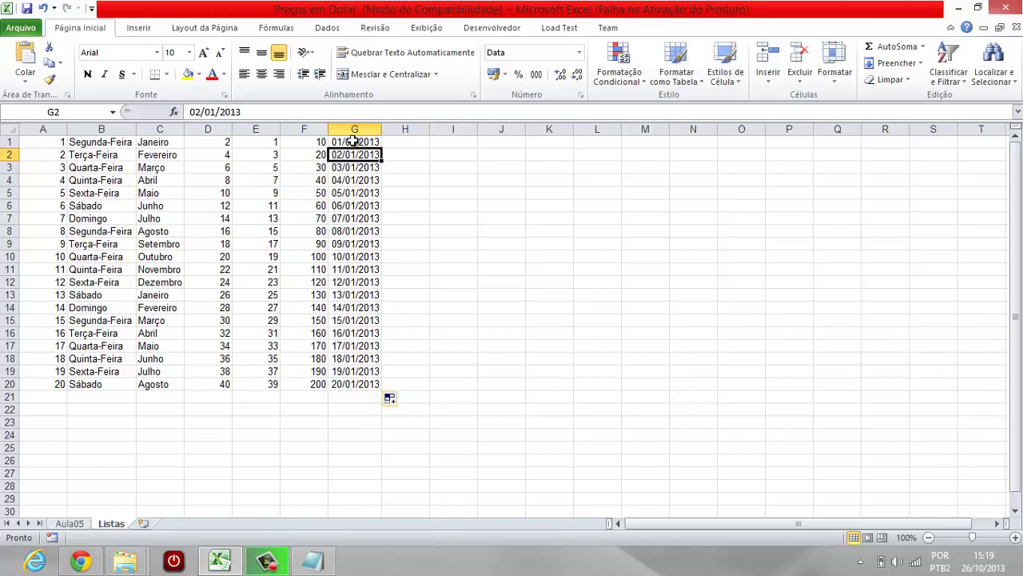
drag(354, 141, 346, 387)
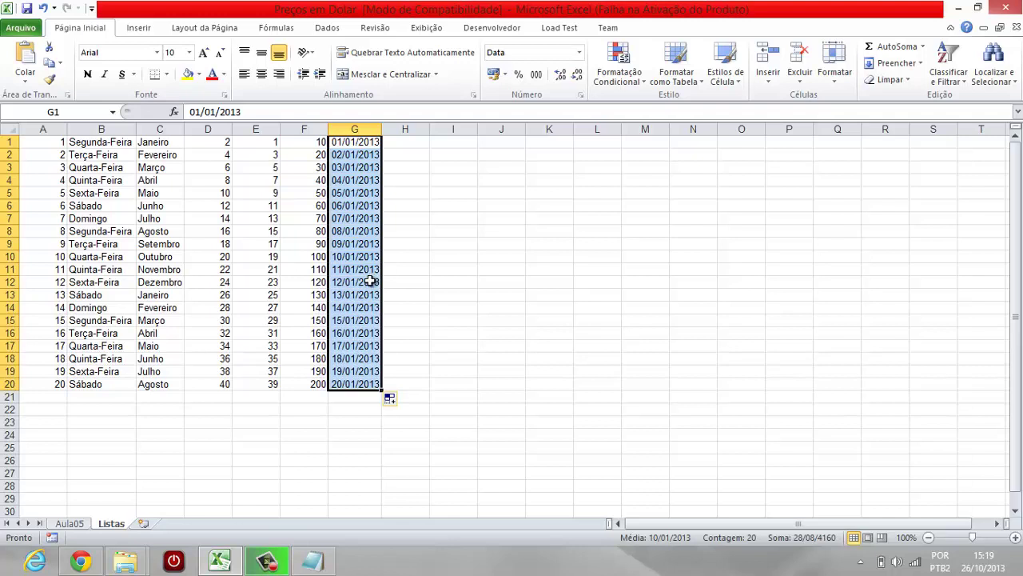
- Copy Alfa from the Greek letter list in Notepad into H1 and try to extend it down to H10
click(311, 561)
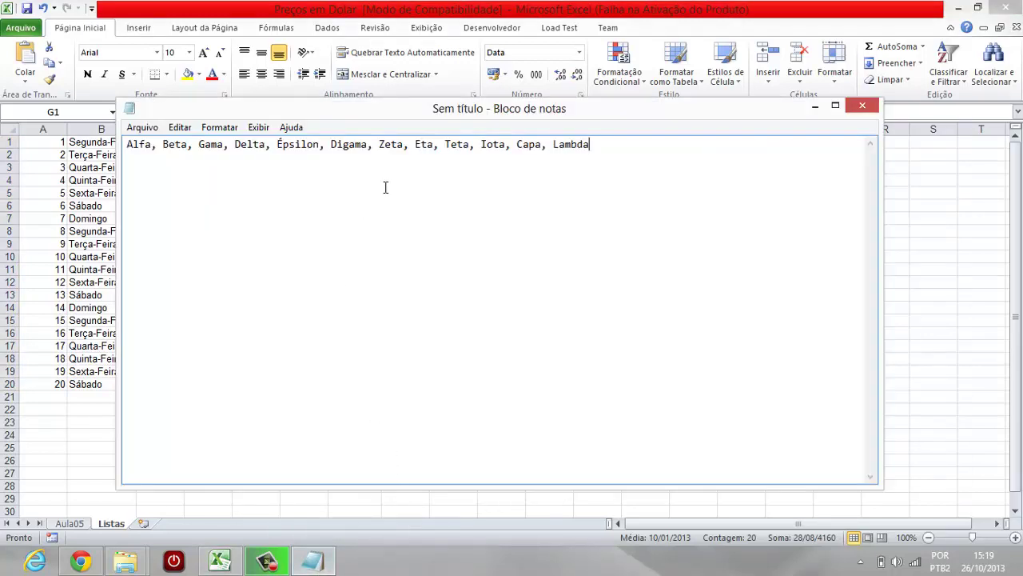
drag(594, 144, 122, 150)
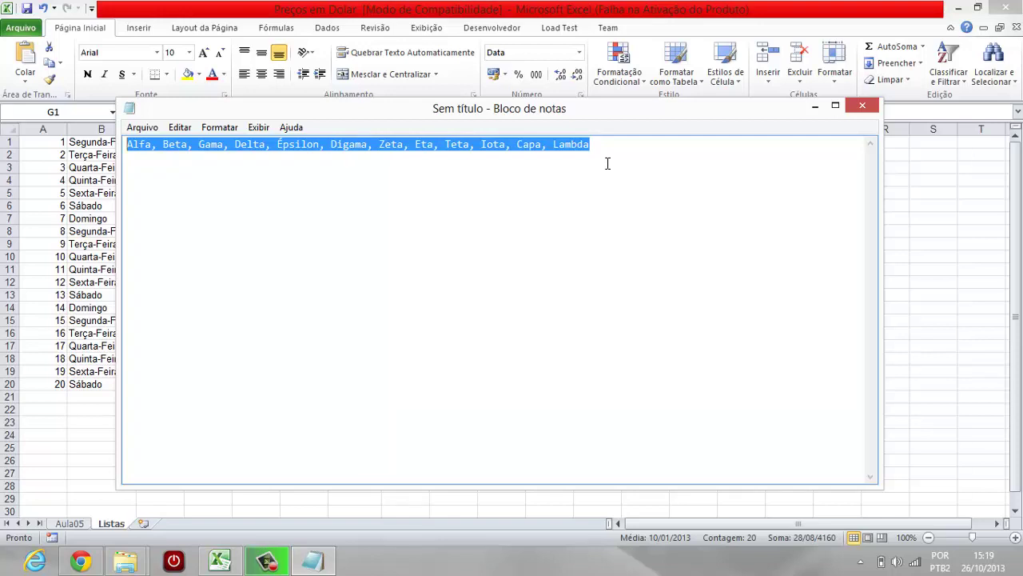
click(152, 145)
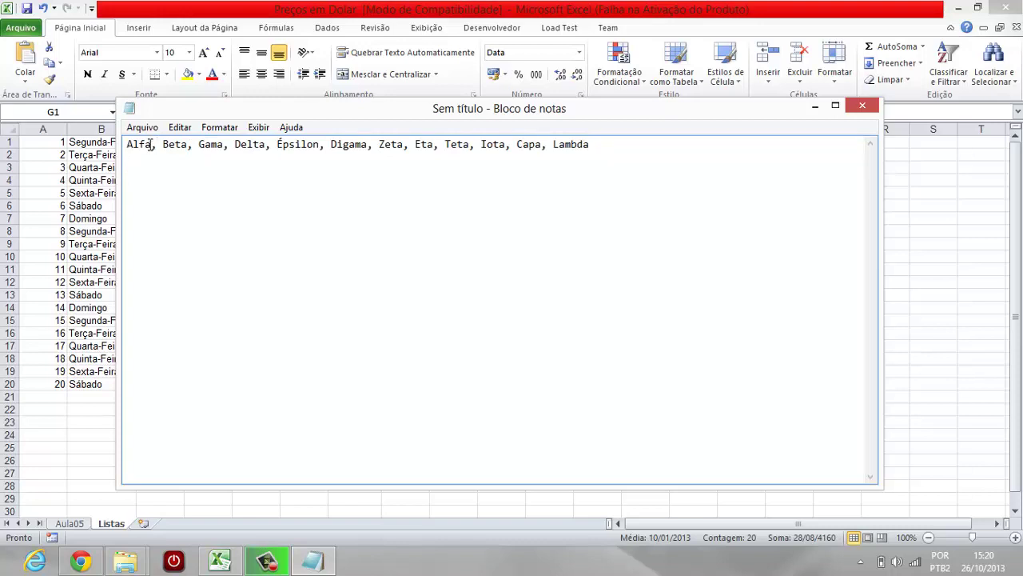
double_click(140, 144)
key(ctrl+c)
click(442, 64)
click(403, 142)
key(ctrl+v)
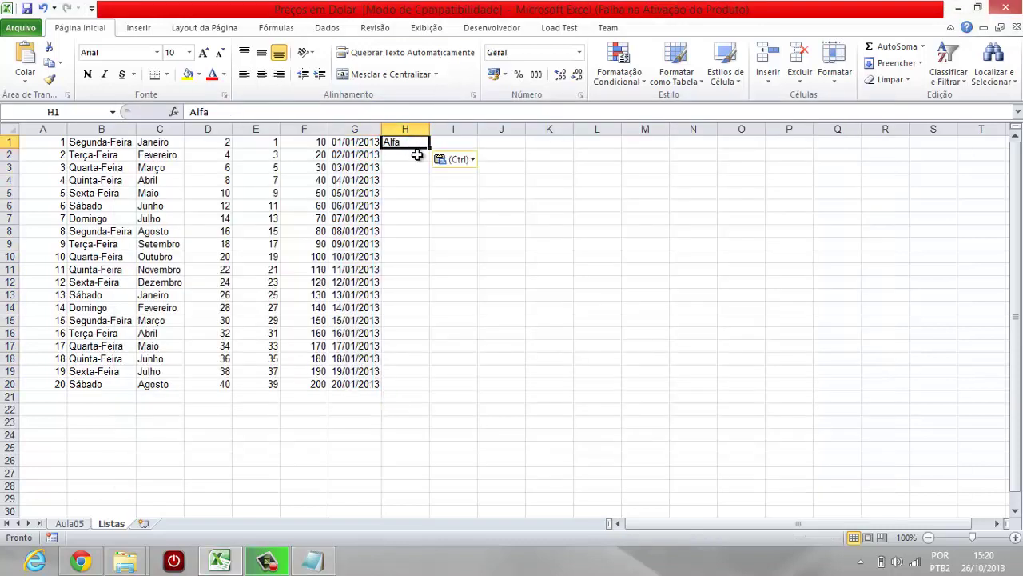
drag(428, 149, 431, 259)
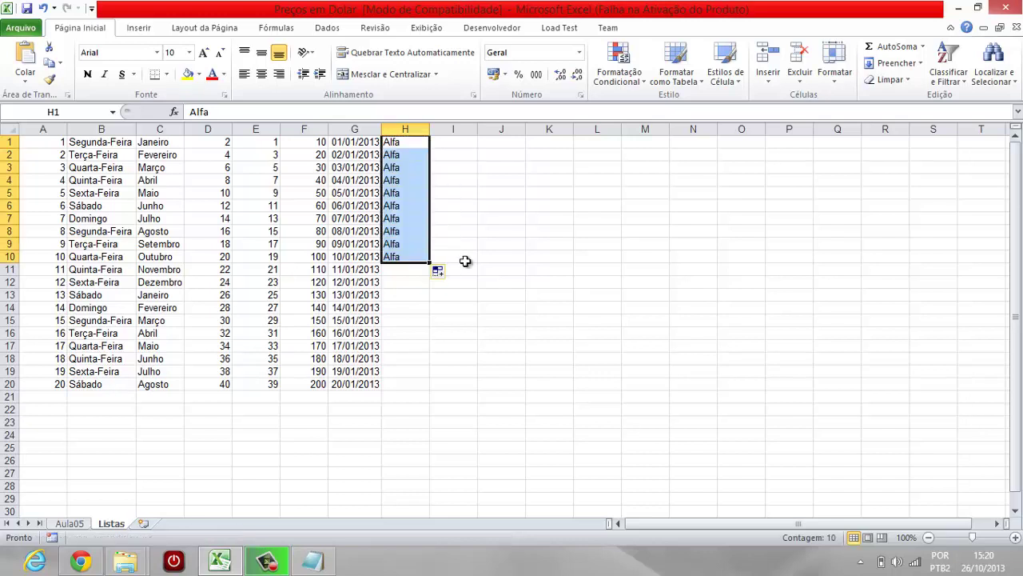
key(ctrl+z)
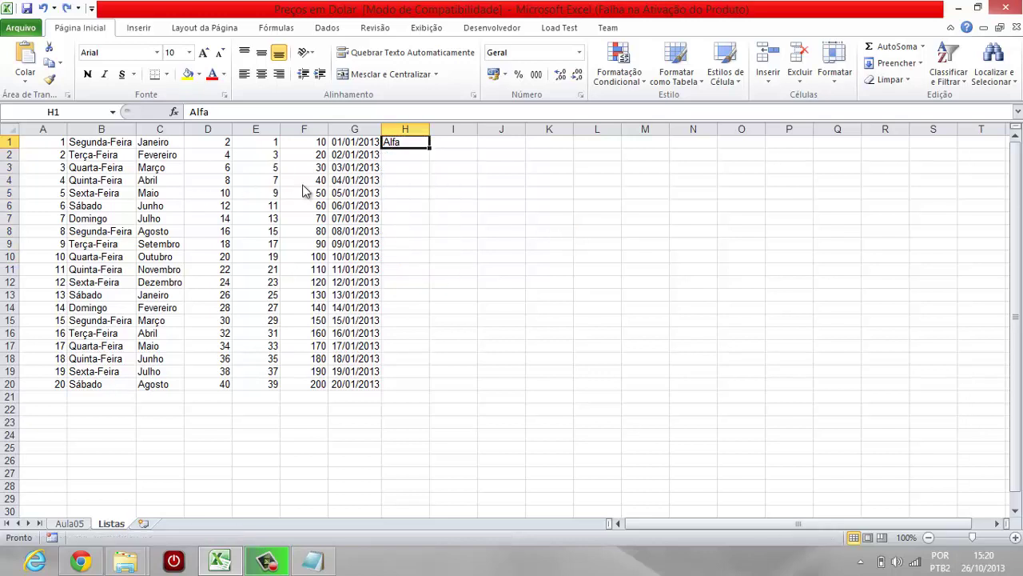
- Copy Beta from the Greek letter list in Notepad into cell H2
key(alt+Tab)
drag(189, 145, 163, 145)
key(ctrl+c)
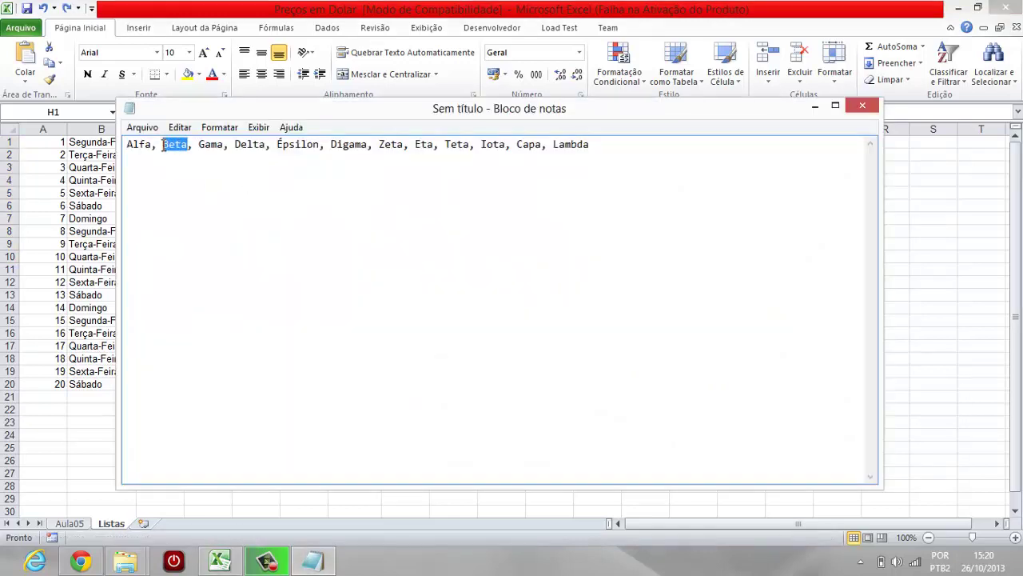
key(alt+Tab)
click(416, 153)
key(ctrl+v)
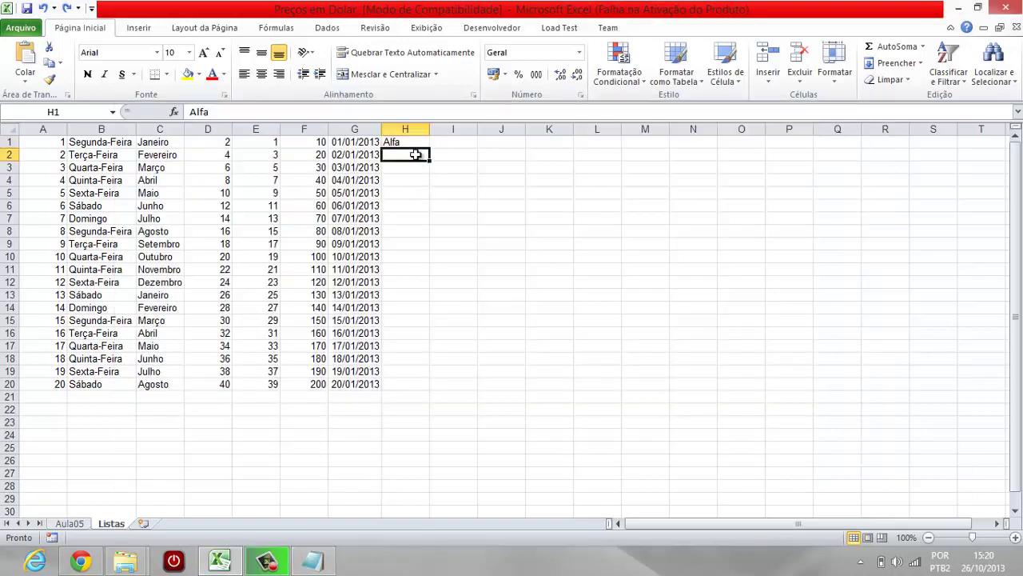
- Try to extend the Alfa and Beta entries down to H16 and clear H1:H16
key(Right)
key(Down)
key(Down)
drag(414, 144, 432, 336)
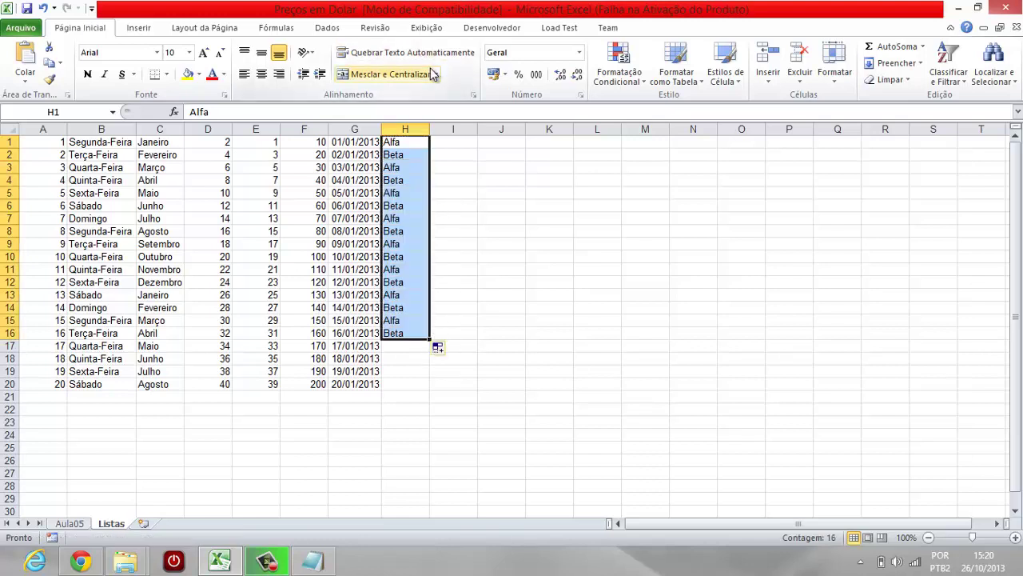
key(Delete)
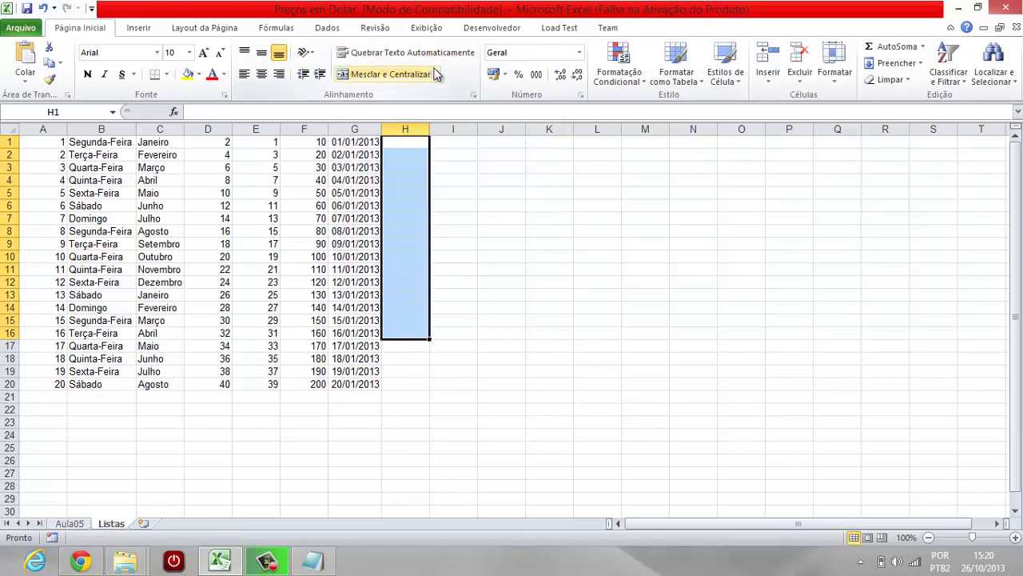
click(408, 142)
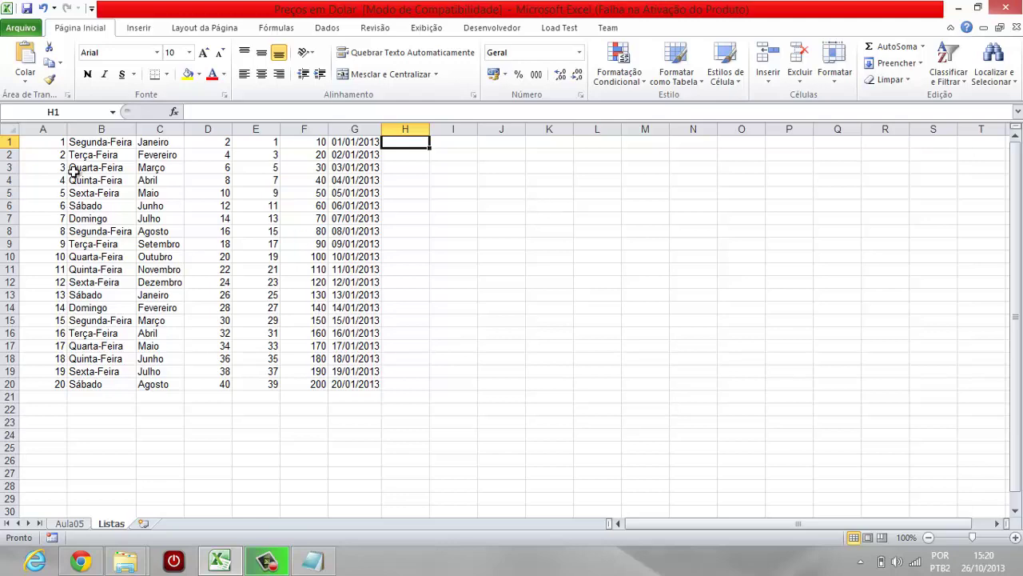
- Open the custom lists editor from the advanced Excel options
click(21, 31)
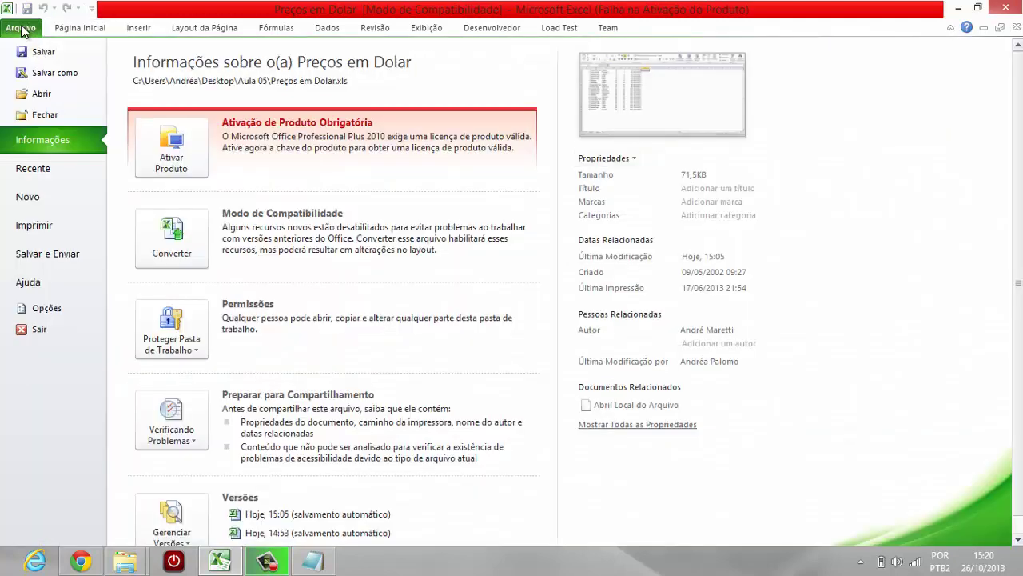
click(46, 309)
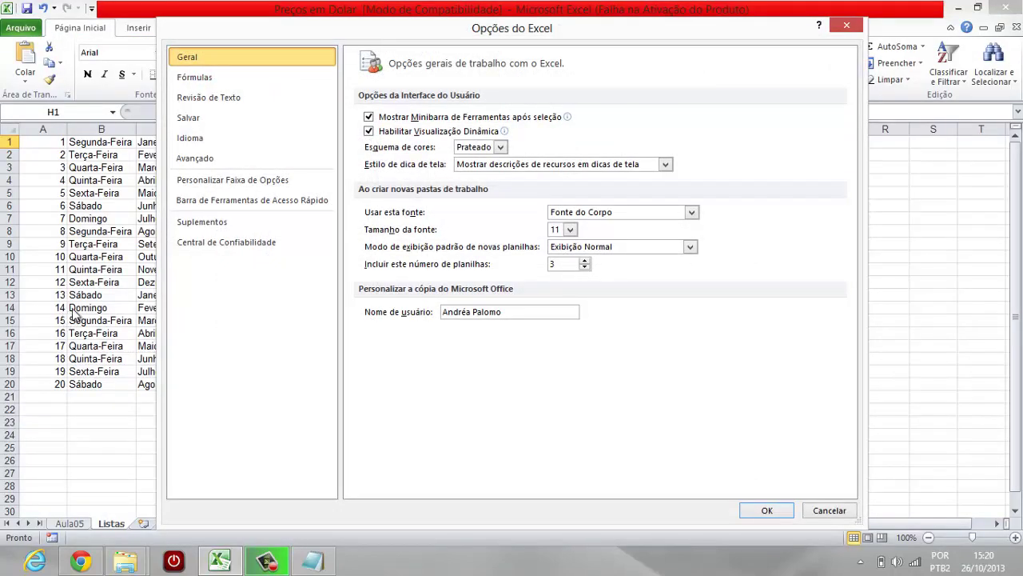
click(211, 161)
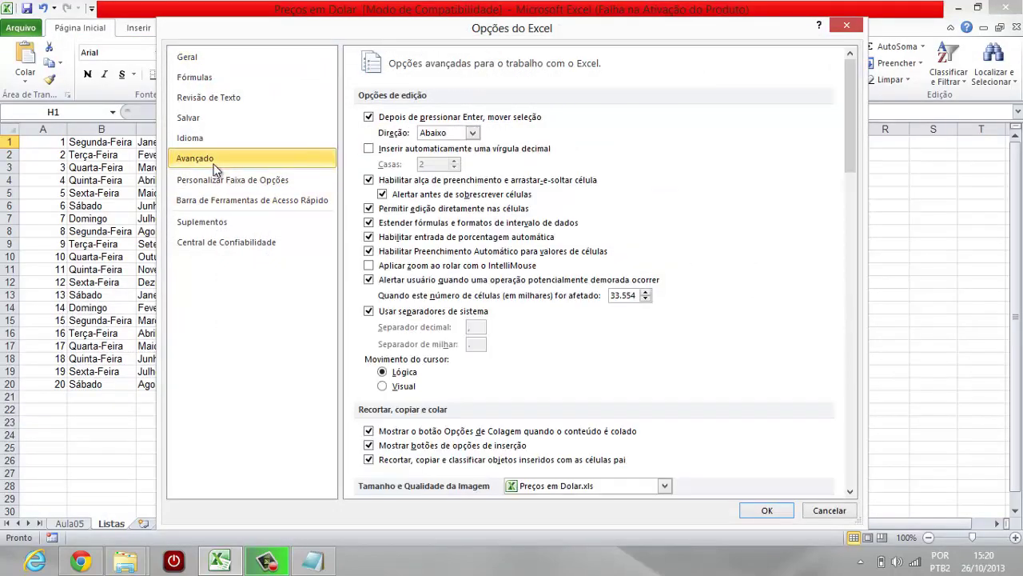
drag(852, 100, 868, 404)
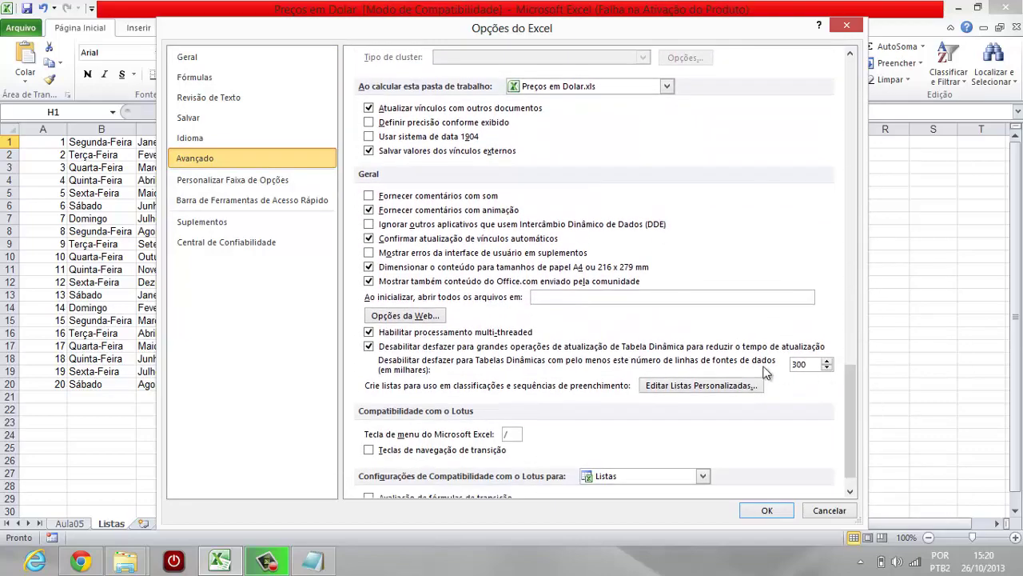
click(717, 388)
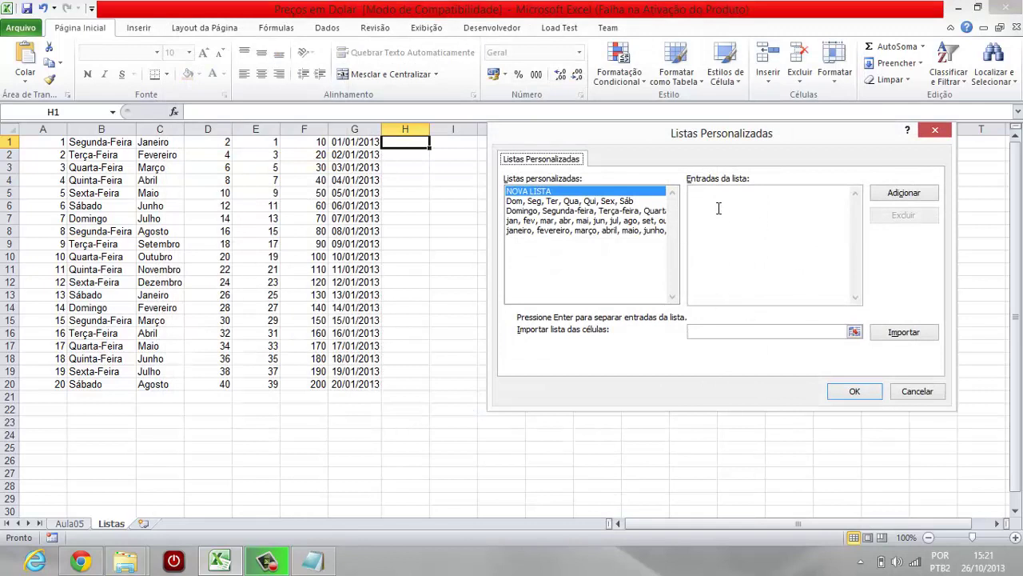
- Copy the whole Greek letter list, Alfa to Lambda, from Notepad into the new custom list's entries
click(312, 561)
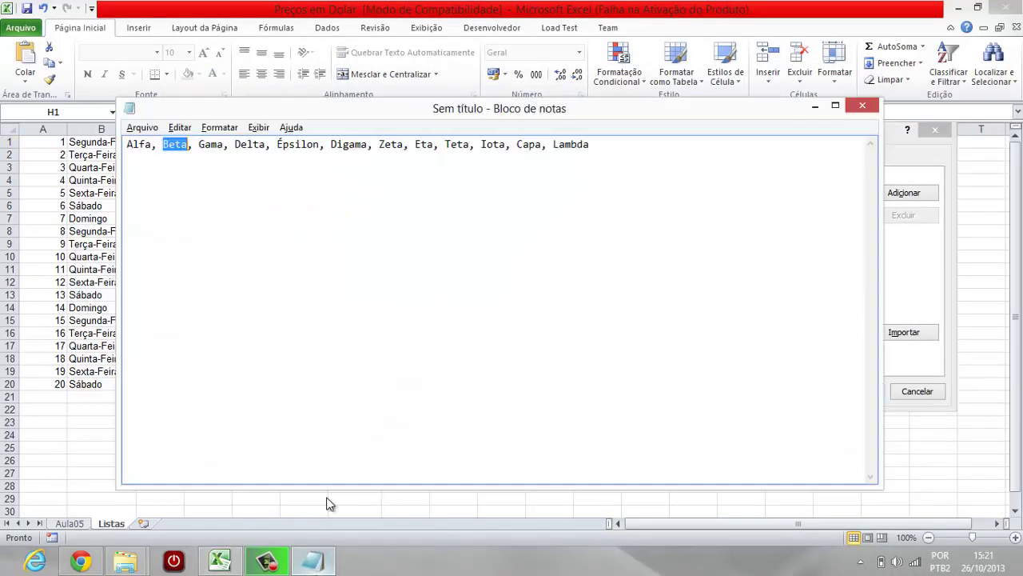
drag(599, 146, 112, 170)
key(ctrl+c)
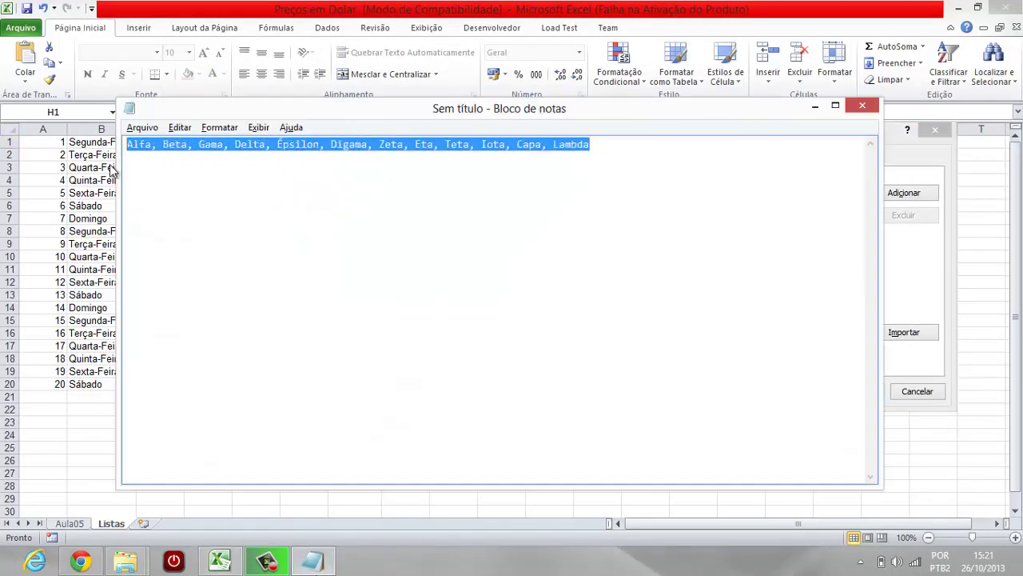
click(938, 248)
click(722, 199)
key(ctrl+v)
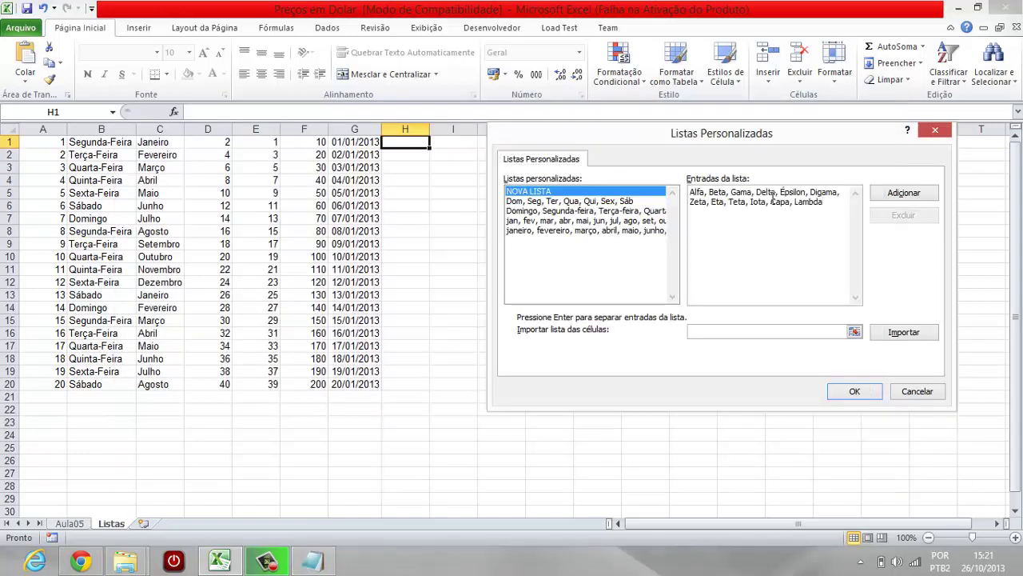
- Add the Greek letter entries as a custom list and accept the Excel options
click(911, 198)
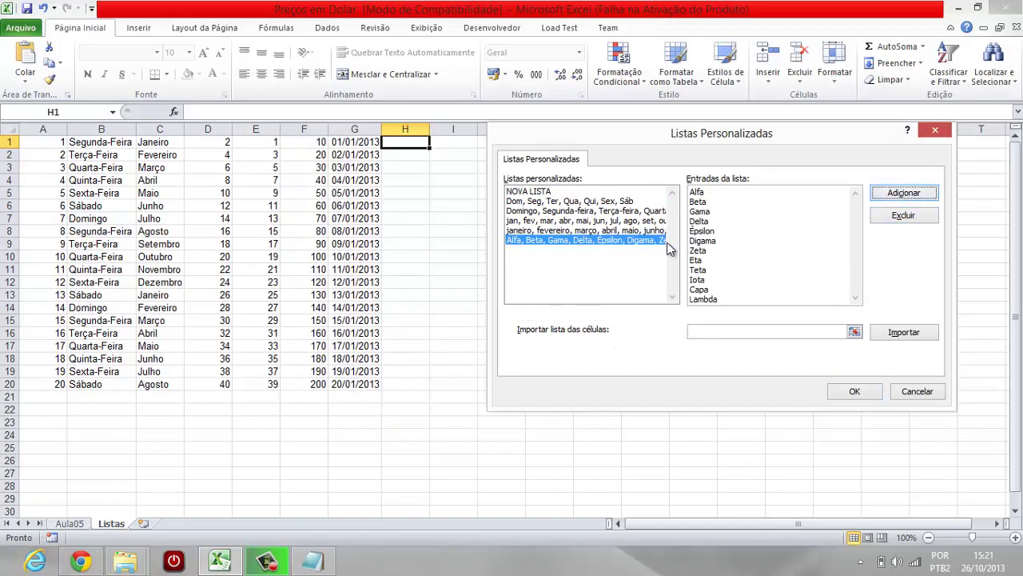
click(861, 390)
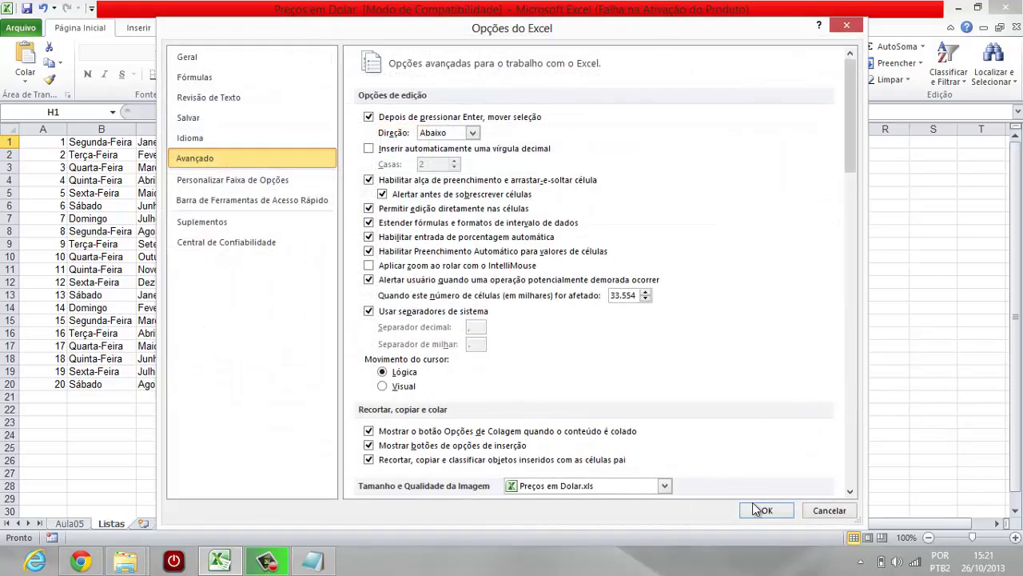
click(760, 510)
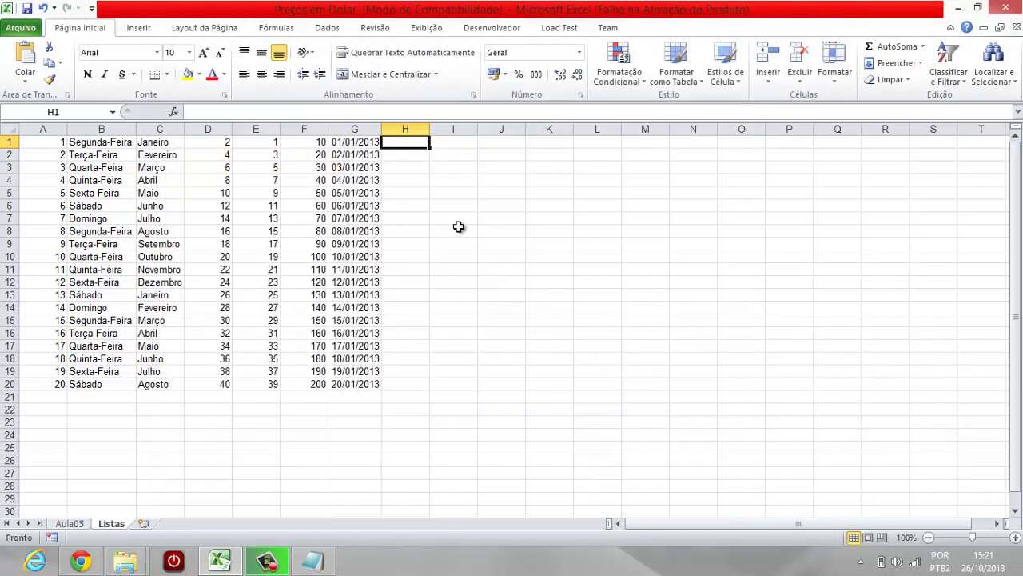
- Enter Alfa in H1 and Beta in H2, and extend the Greek letter series down to H20
text(aF)
key(BackSpace)
key(BackSpace)
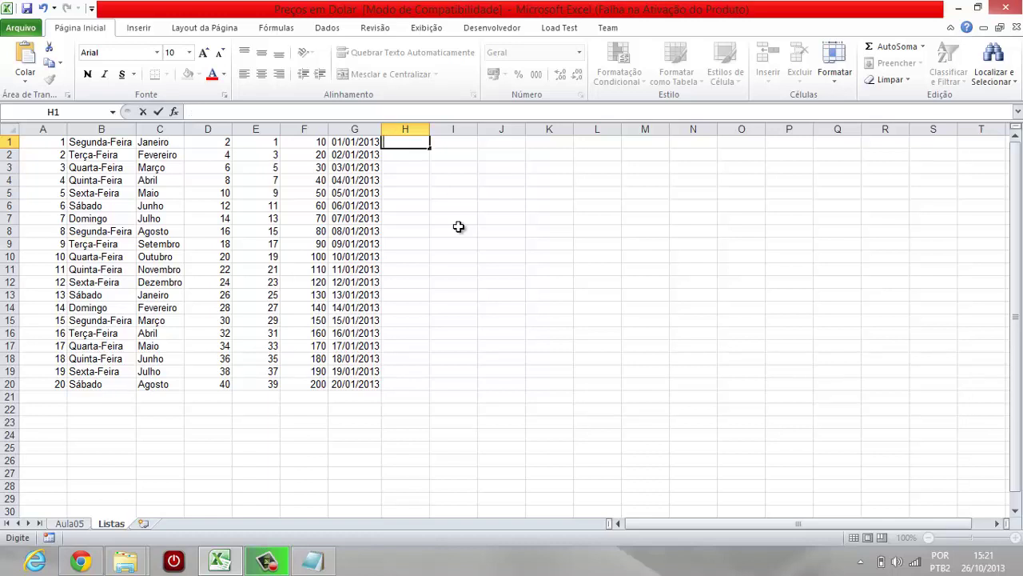
text(Alfa)
key(Return)
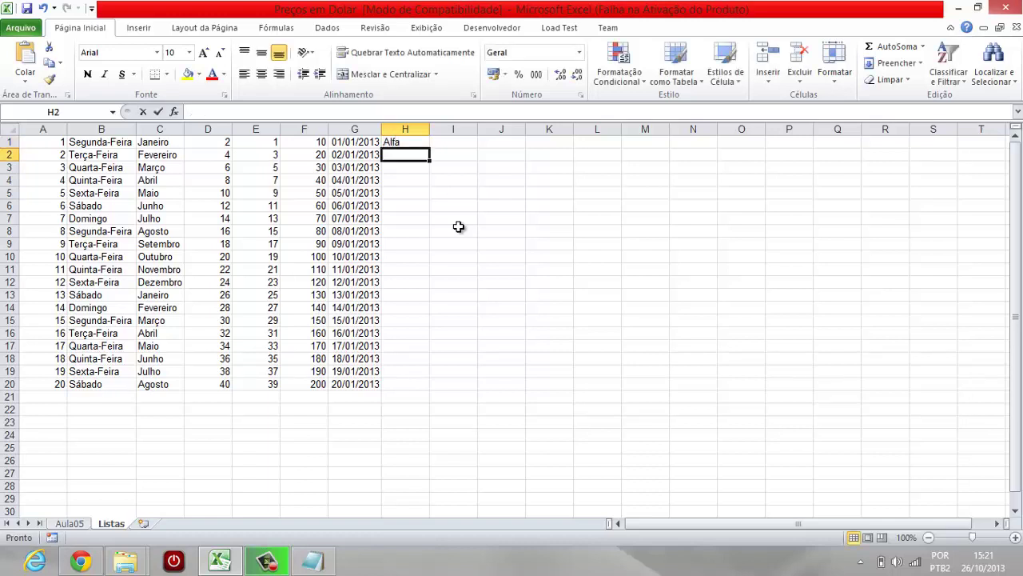
text(Beta)
key(Return)
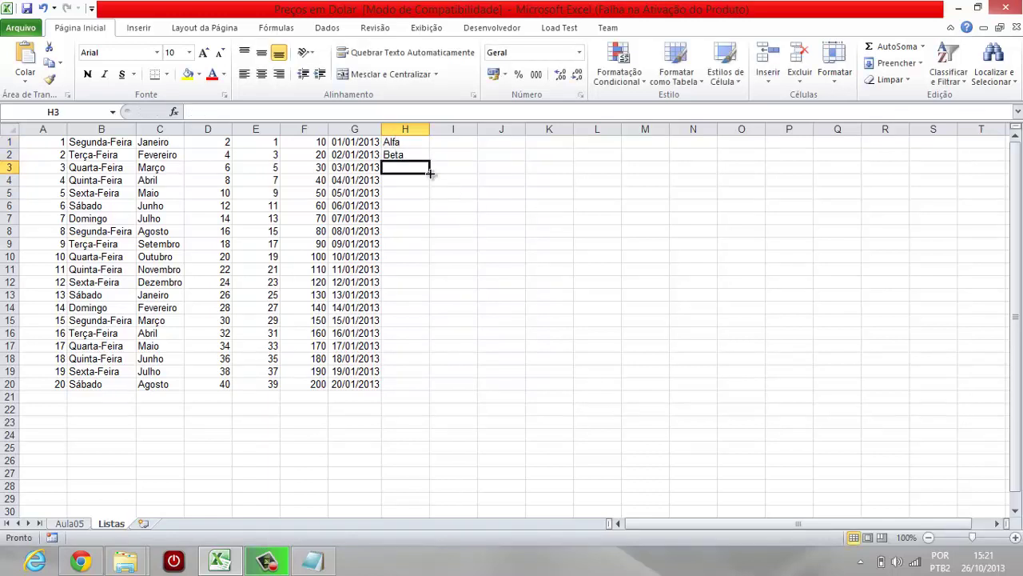
drag(404, 145, 434, 389)
- Compare the filled letters in H1:H12 with the Notepad list and check where the series restarts at H13
drag(416, 280, 427, 142)
click(418, 280)
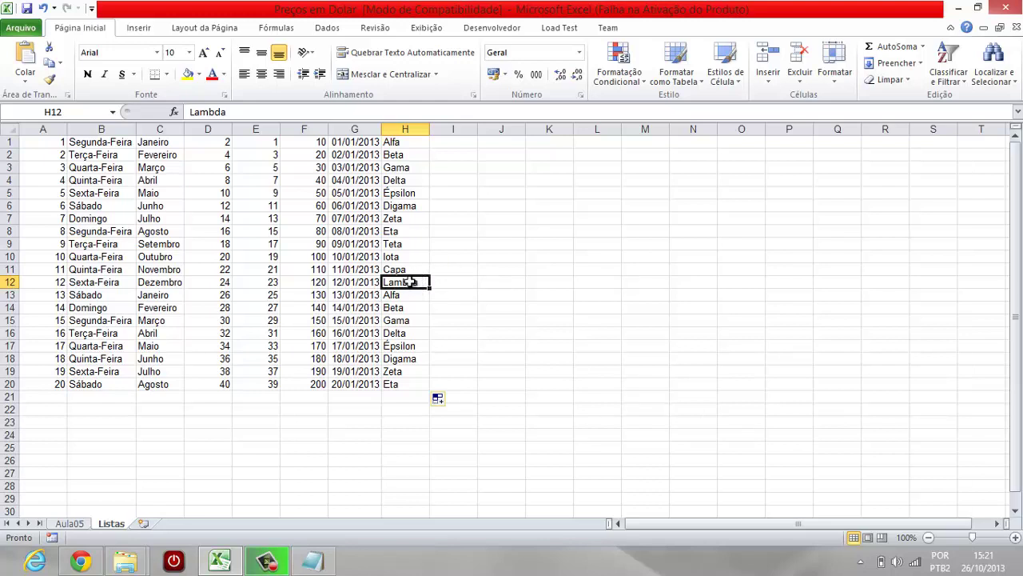
drag(408, 281, 402, 141)
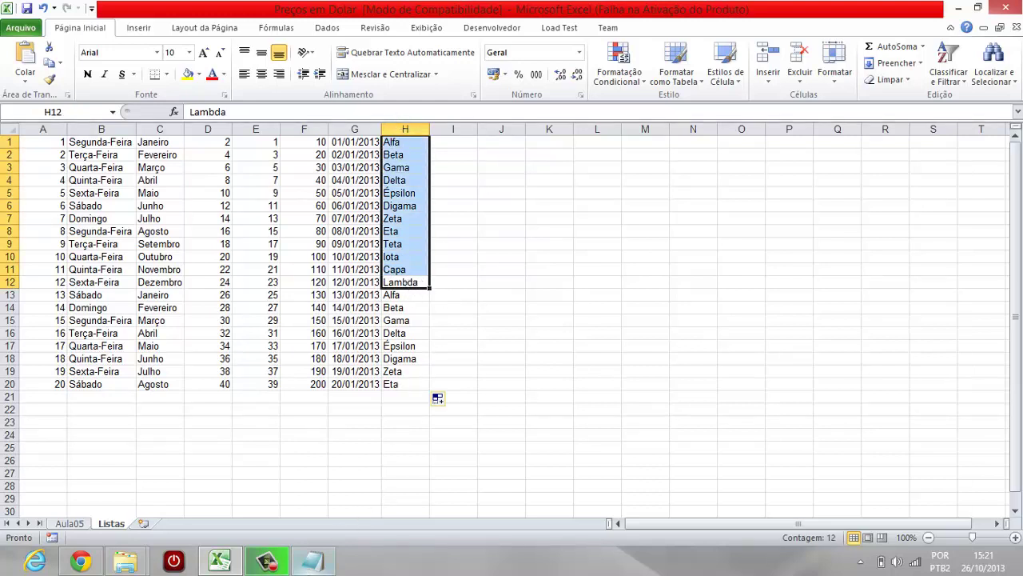
click(312, 561)
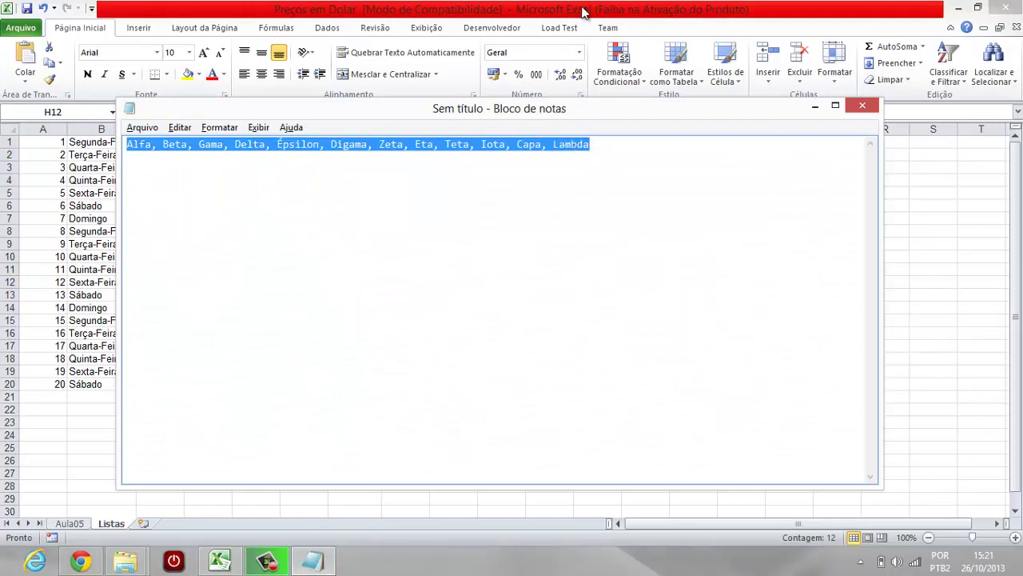
click(585, 7)
click(402, 295)
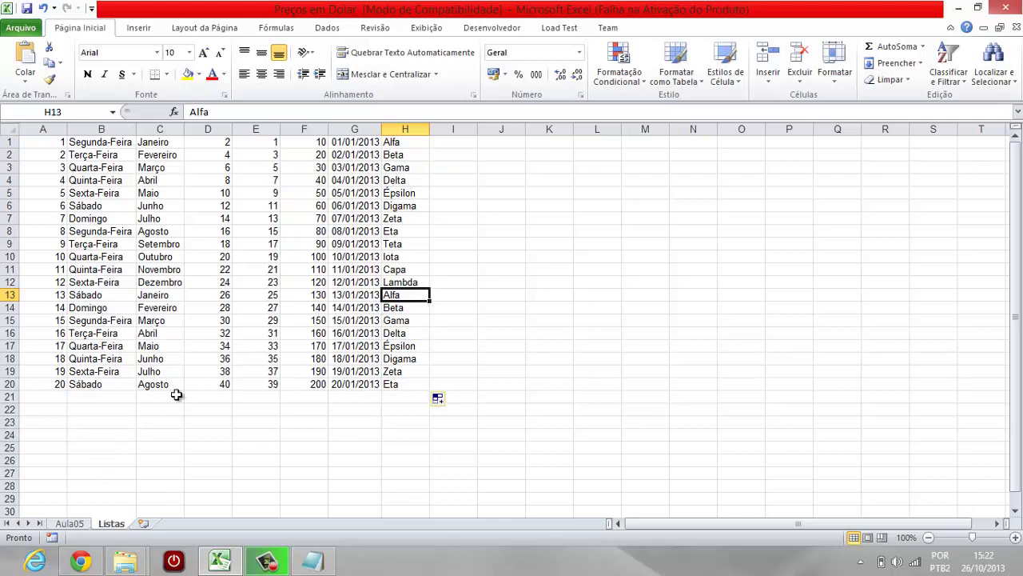
- Switch to the Aula05 sheet and review the price table's title, stock quantities and unit costs for several products
click(70, 522)
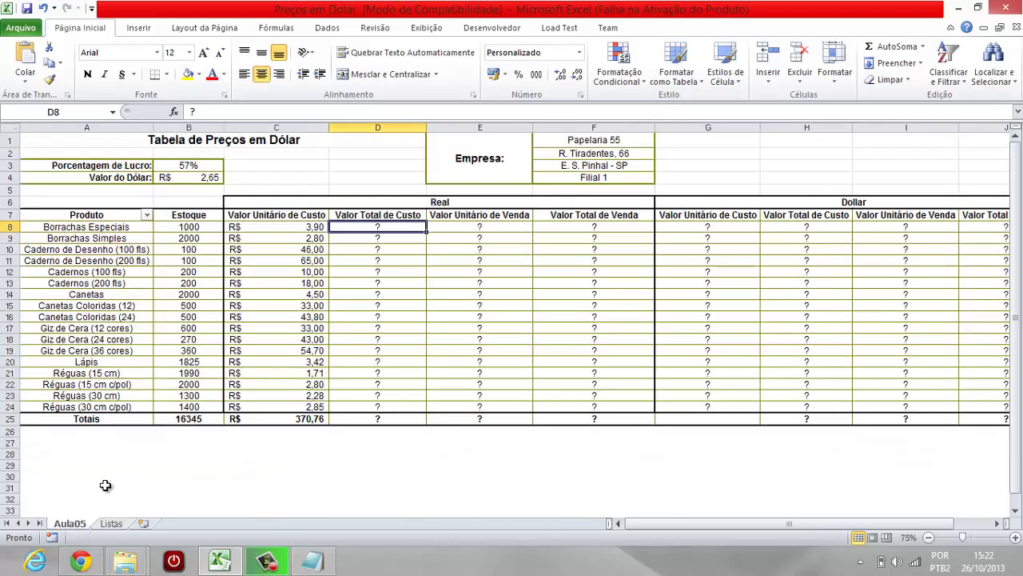
click(374, 137)
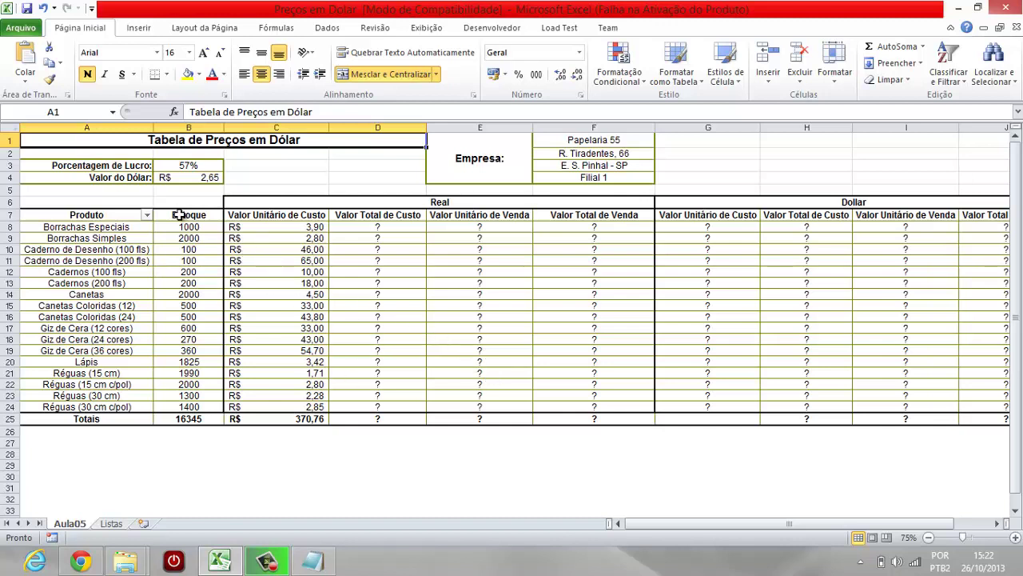
drag(190, 227, 189, 407)
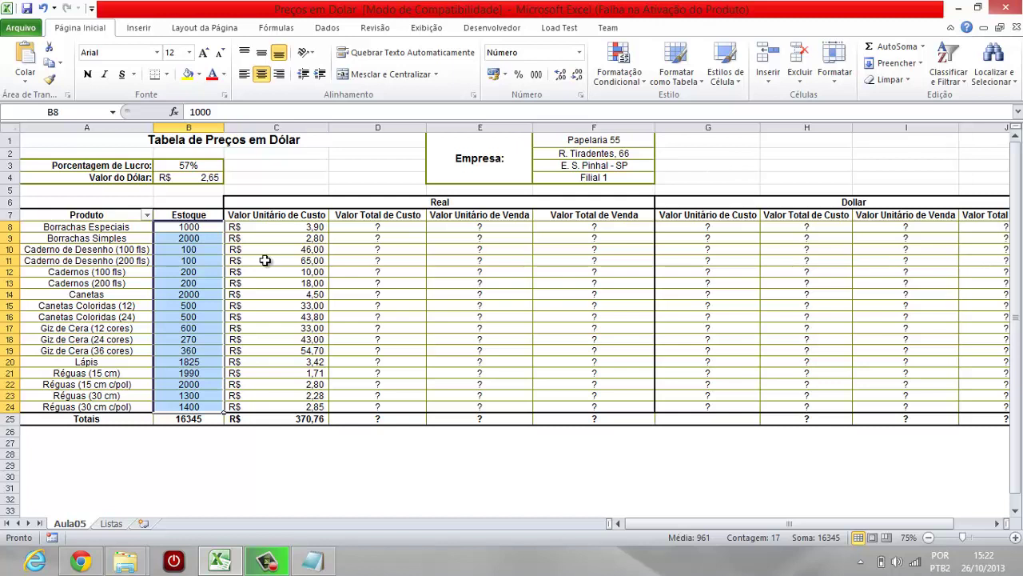
drag(286, 232, 91, 228)
drag(257, 238, 300, 248)
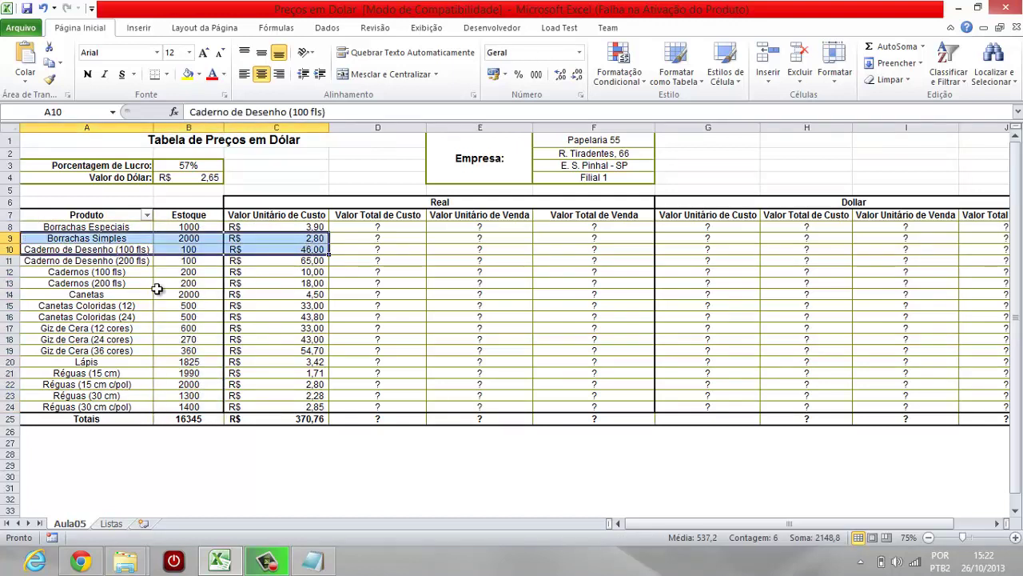
click(118, 305)
drag(118, 305, 299, 302)
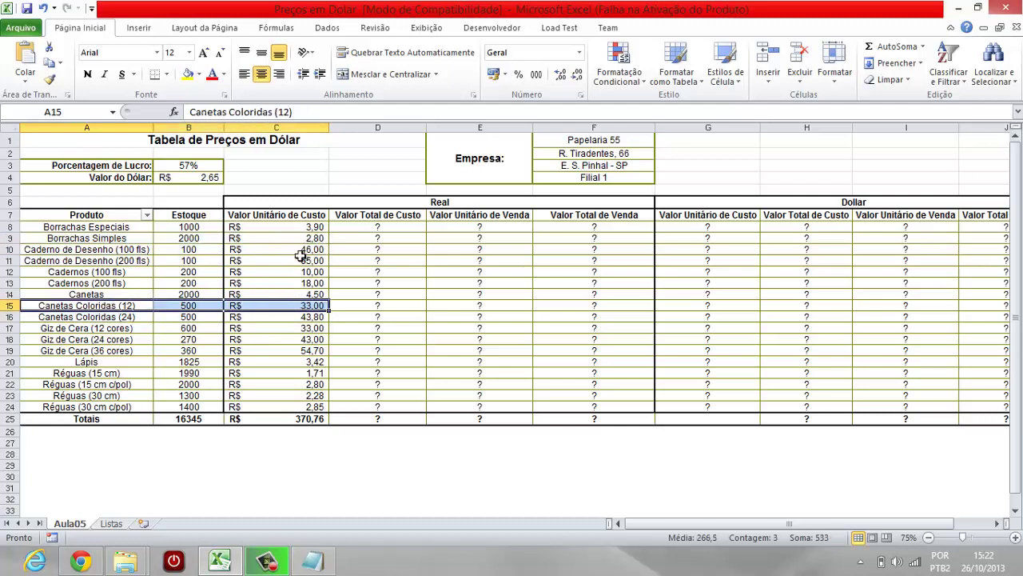
- Clear the question mark placeholders from the Valor Total de Custo column under Real, D8:D24, and its total in D25
click(338, 228)
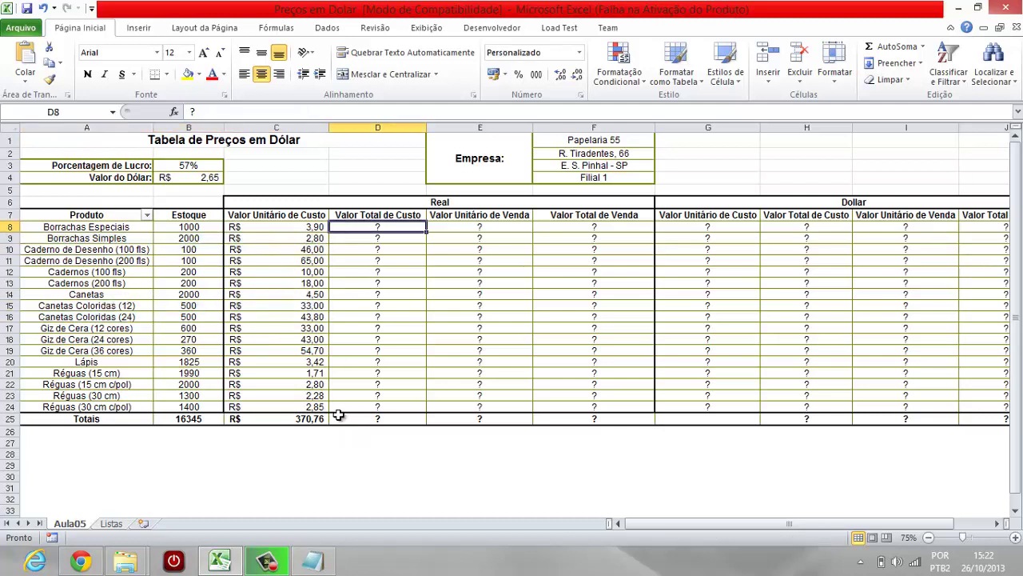
drag(390, 227, 399, 404)
key(Delete)
click(400, 418)
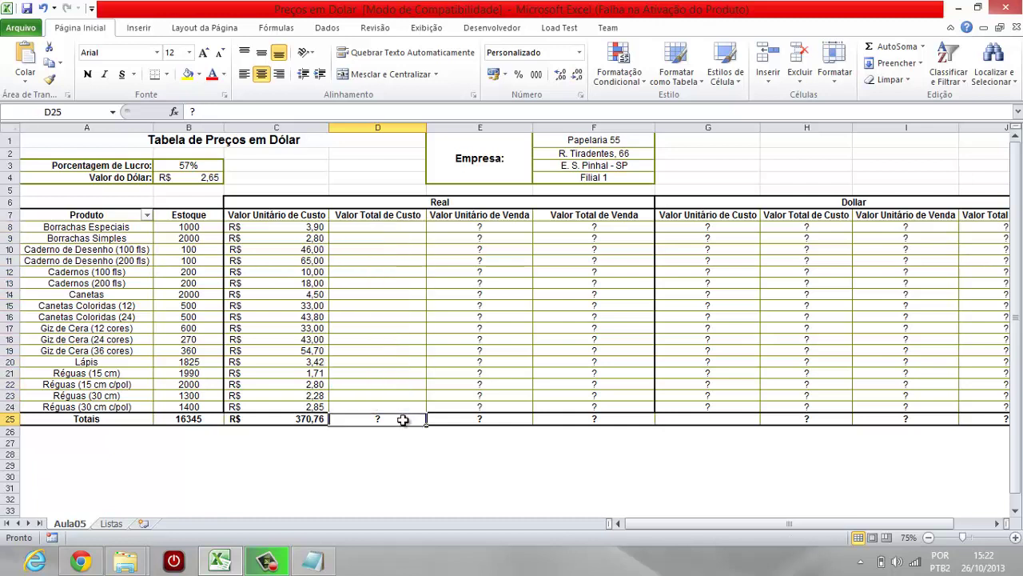
key(Delete)
- Enter the formula =B8*C8 in D8 to multiply the stock of Borrachas Especiais by its unit cost
click(389, 227)
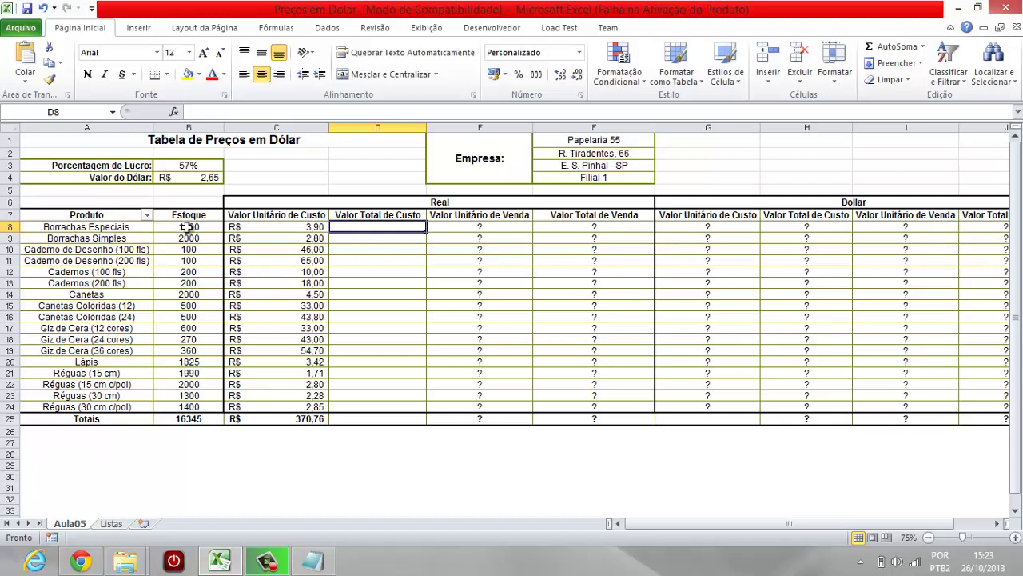
click(307, 230)
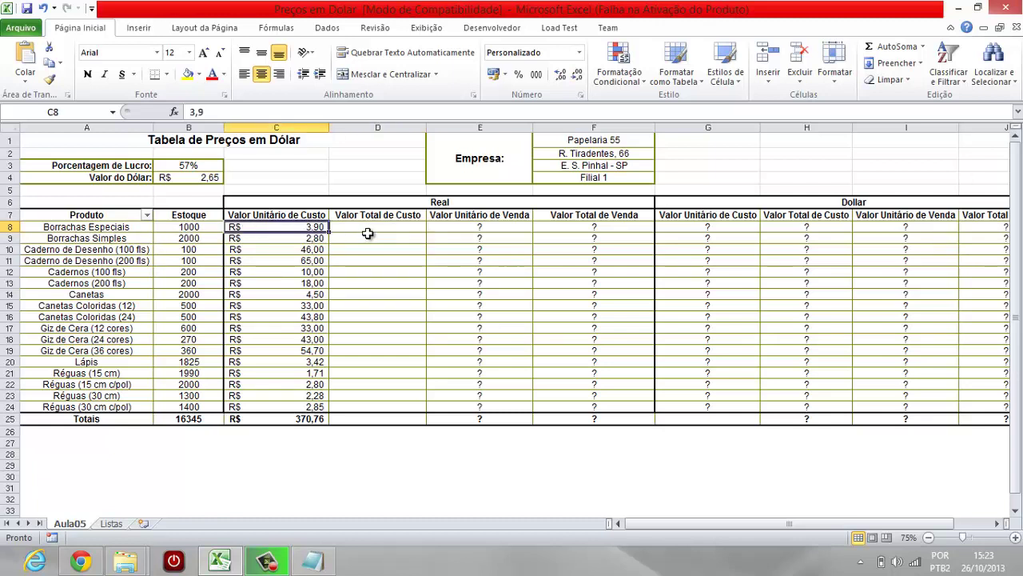
click(367, 233)
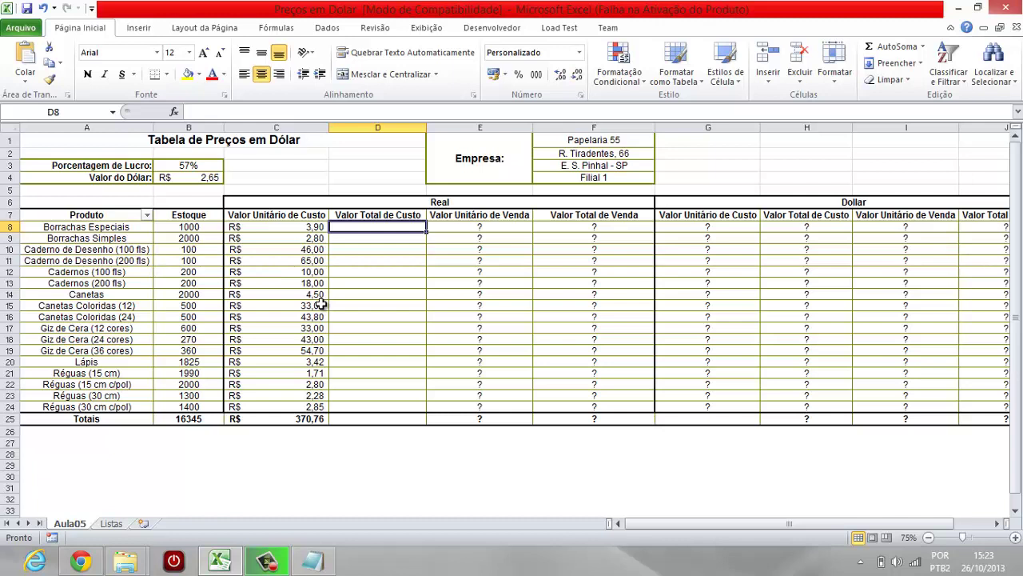
text(=)
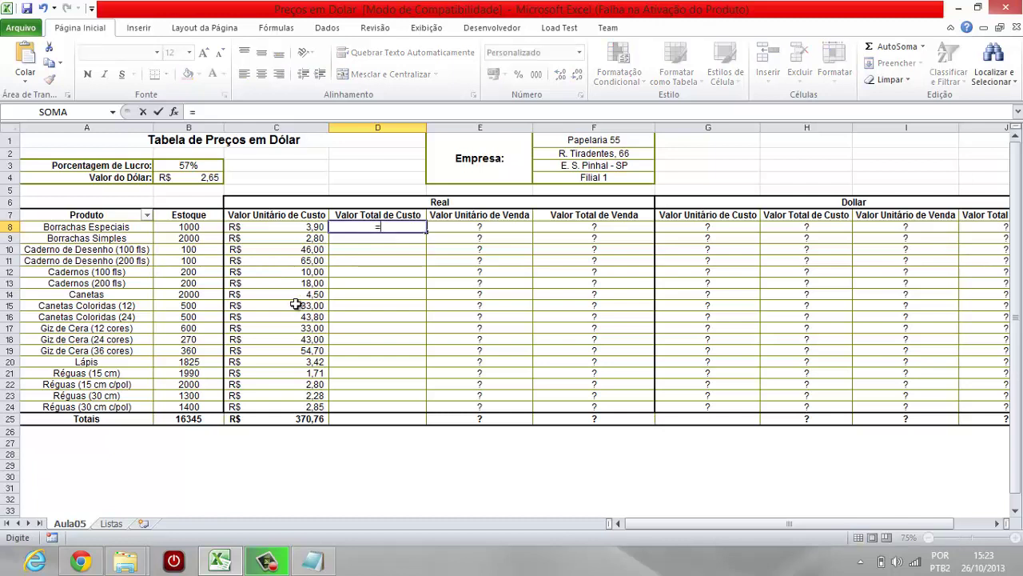
click(210, 227)
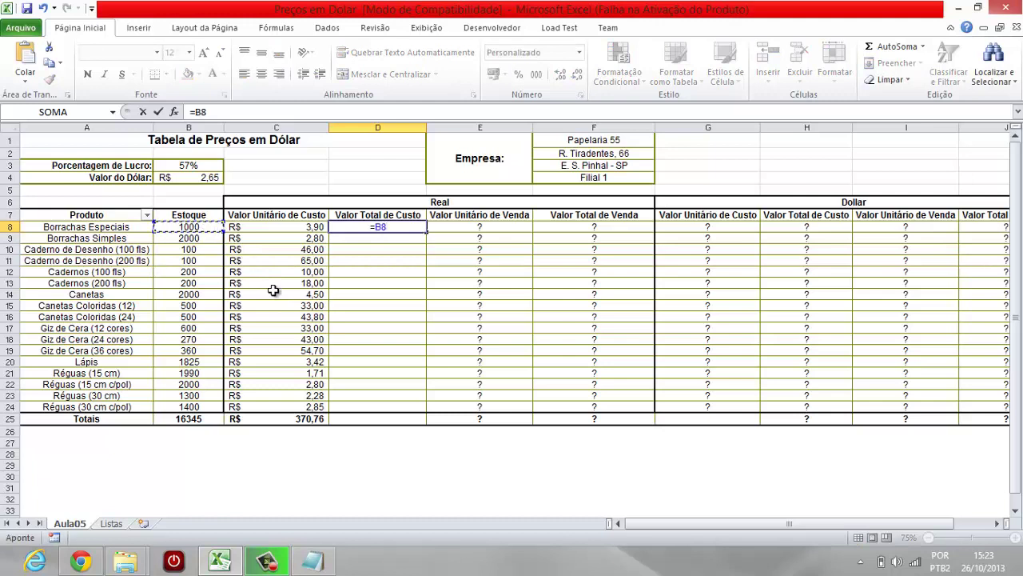
text(*)
click(283, 226)
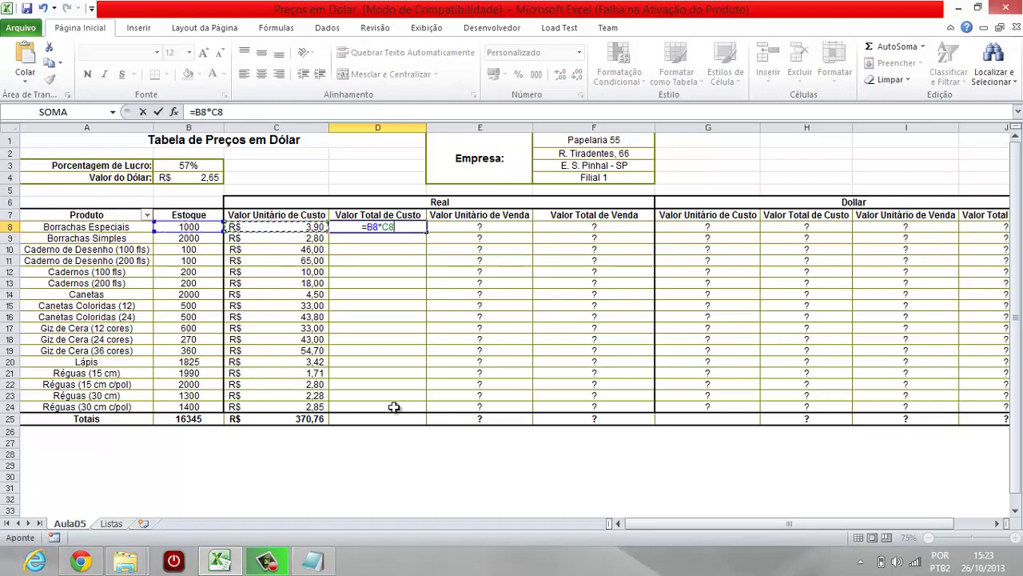
key(Return)
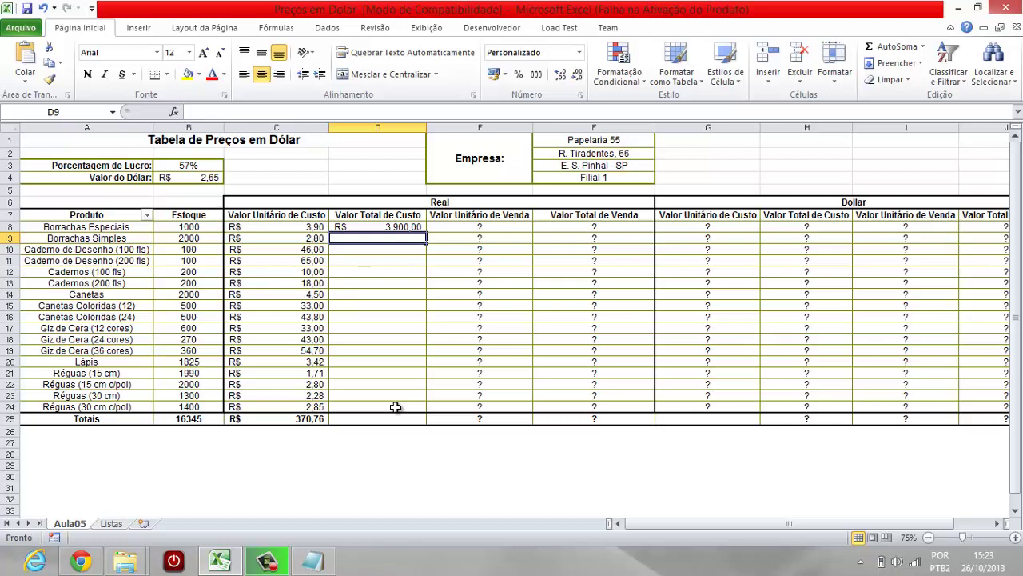
- Inspect the cell references in the total cost formula in D8, leaving the formula as it is
click(379, 227)
double_click(379, 227)
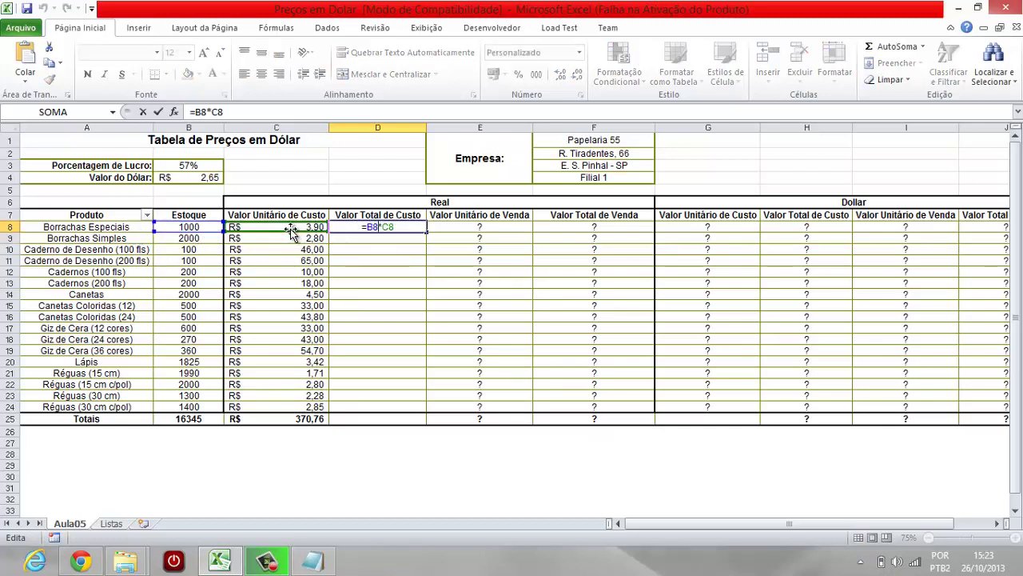
key(Return)
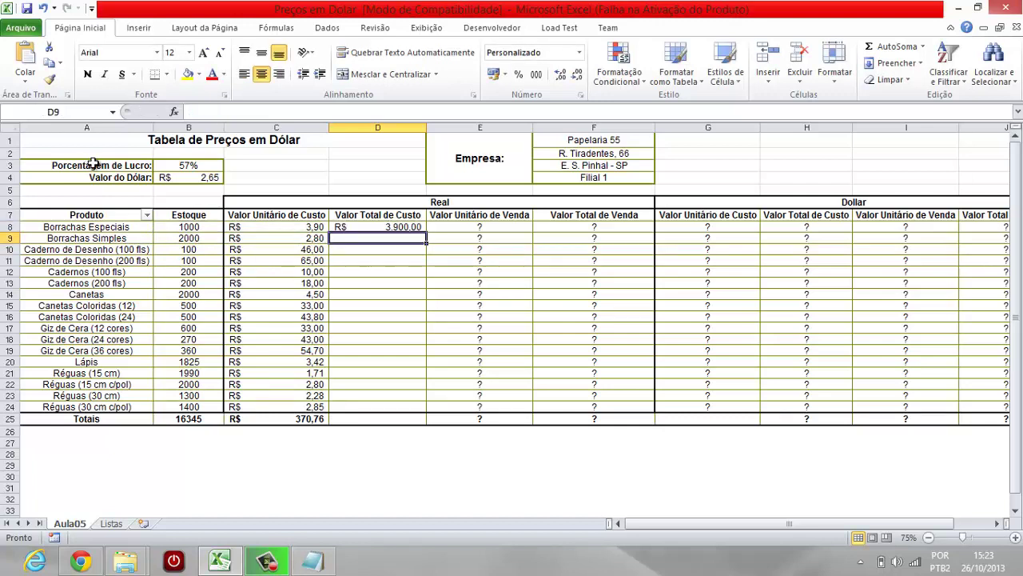
click(379, 250)
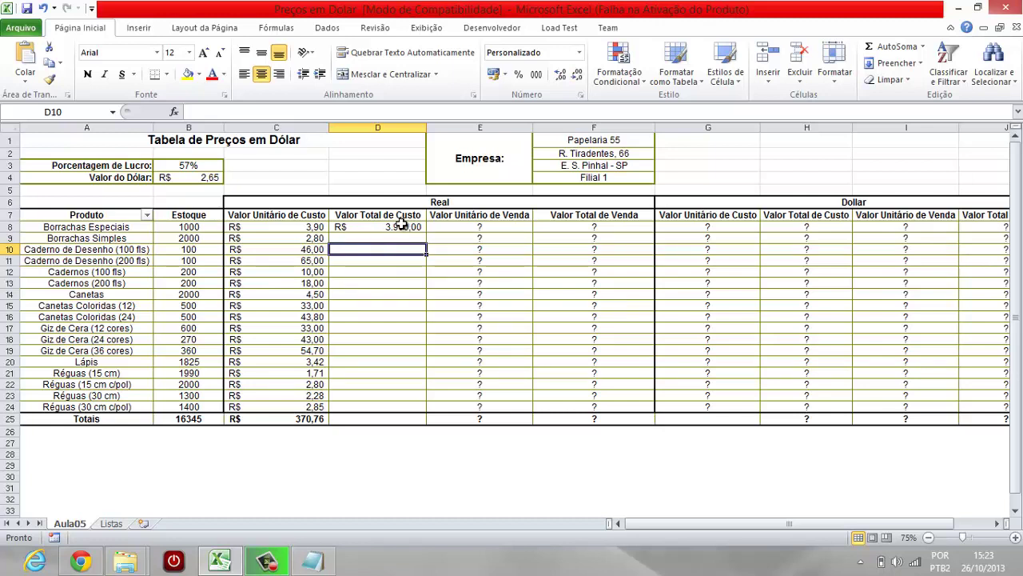
- Copy the total cost formula from D8 down to D24 and check the row references in cells D8 to D11
click(401, 227)
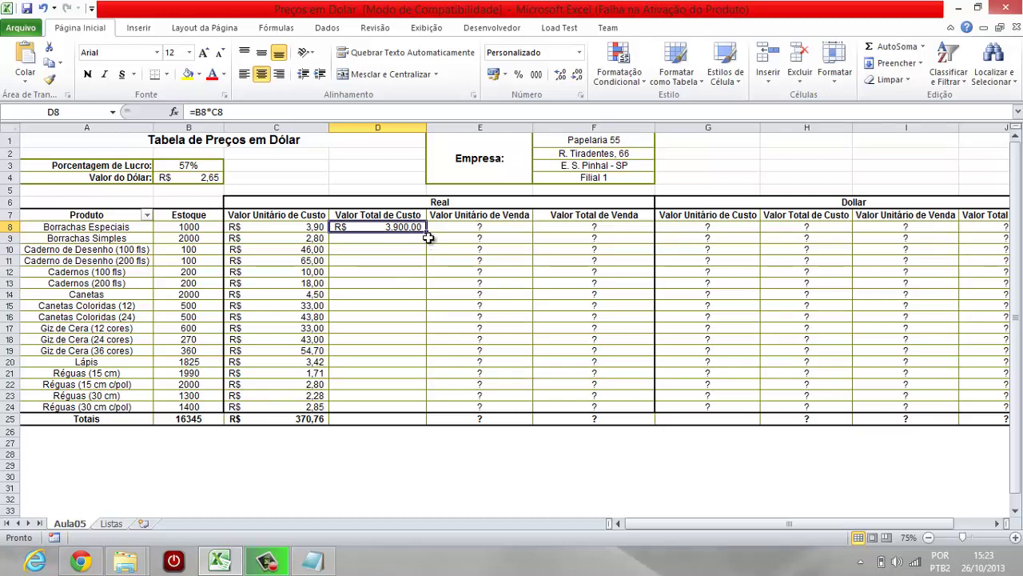
drag(427, 231, 428, 409)
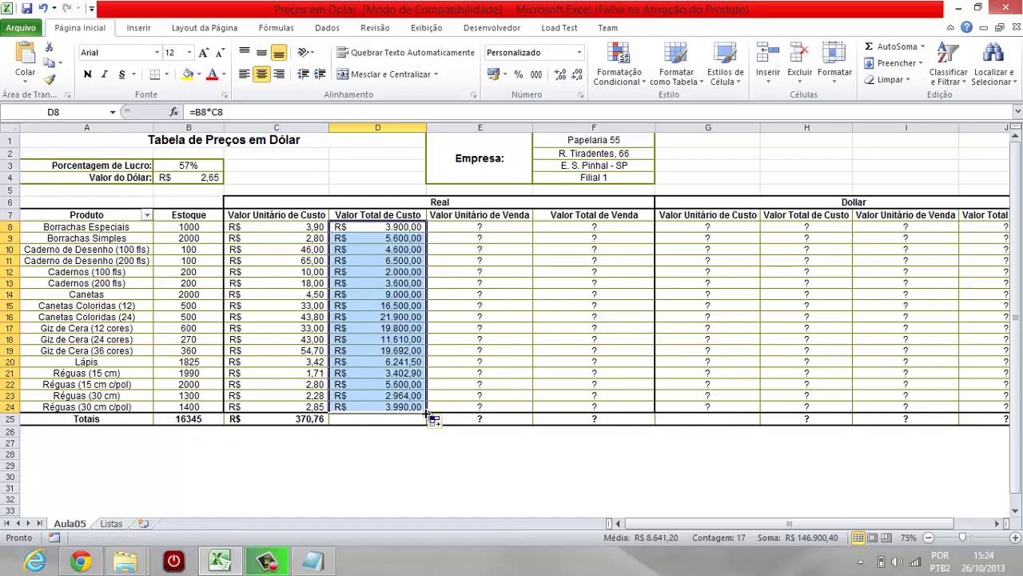
click(396, 227)
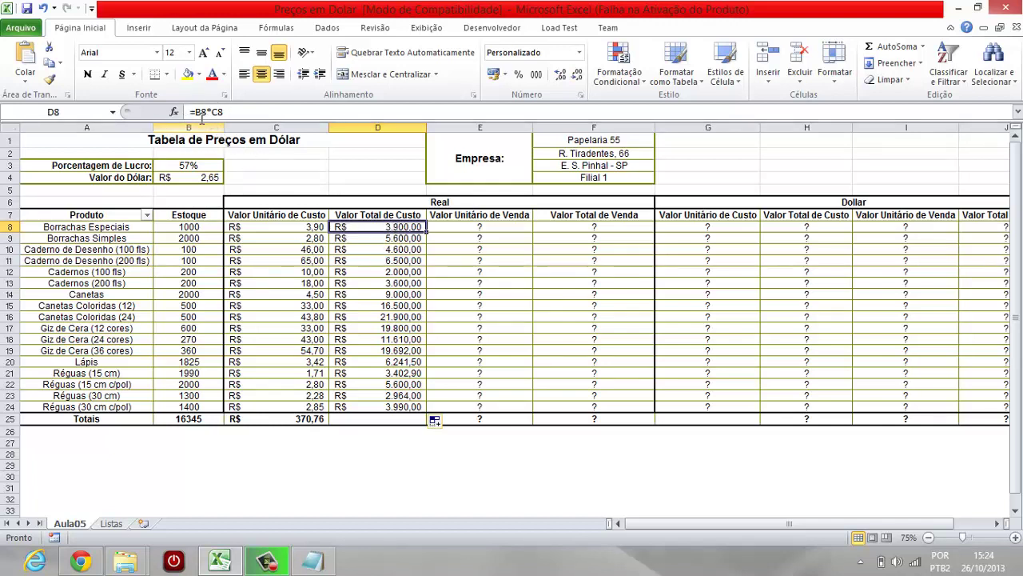
click(398, 240)
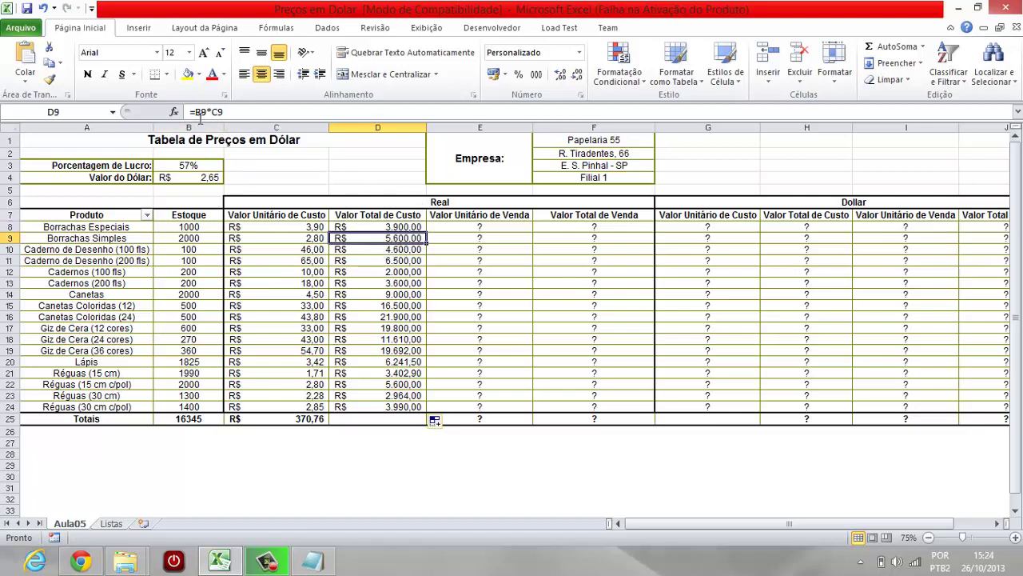
key(Down)
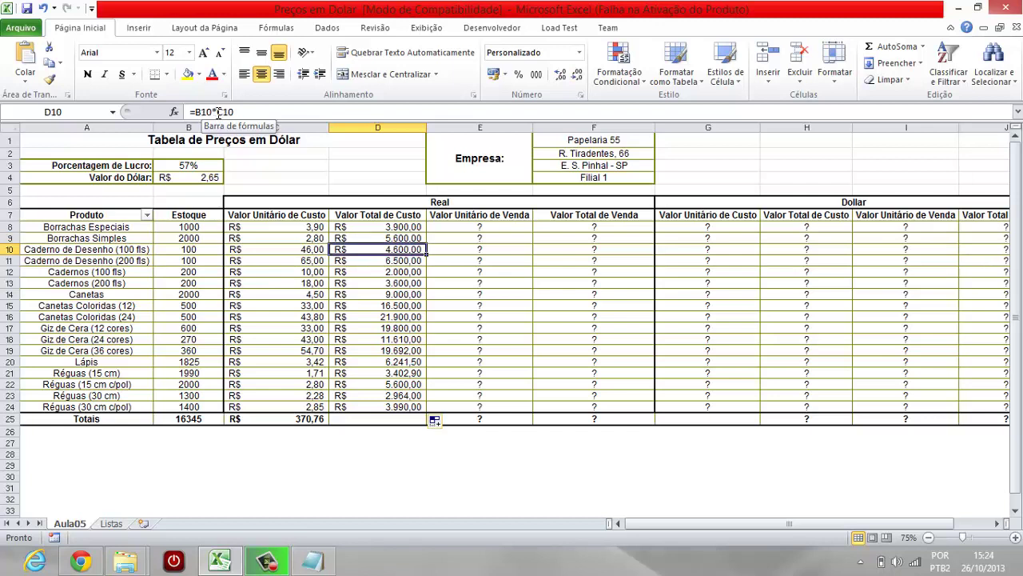
key(Down)
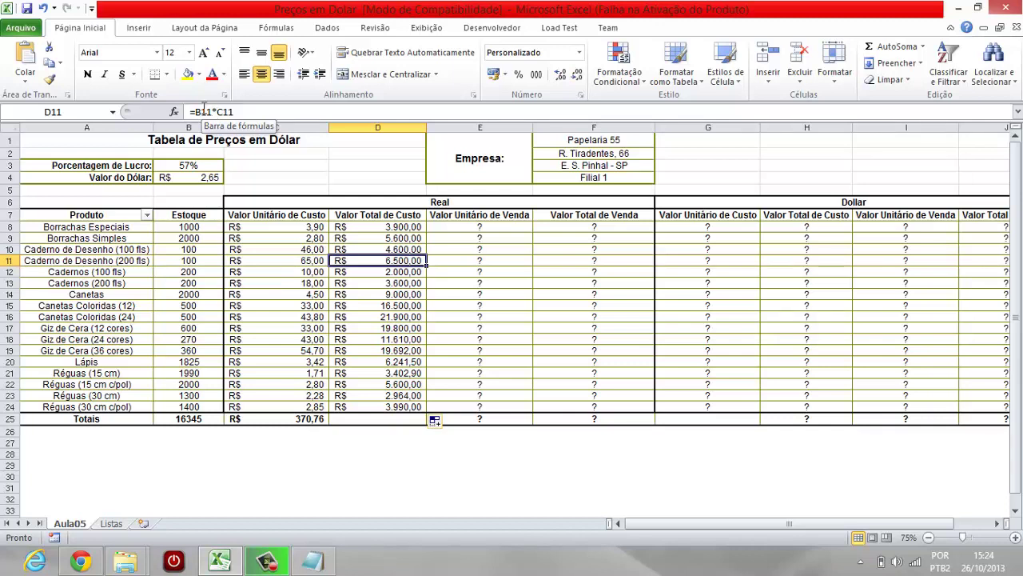
- Sum the Valor Total de Custo column, D8:D24, in the Totais row at D25 with AutoSum
drag(366, 226, 388, 421)
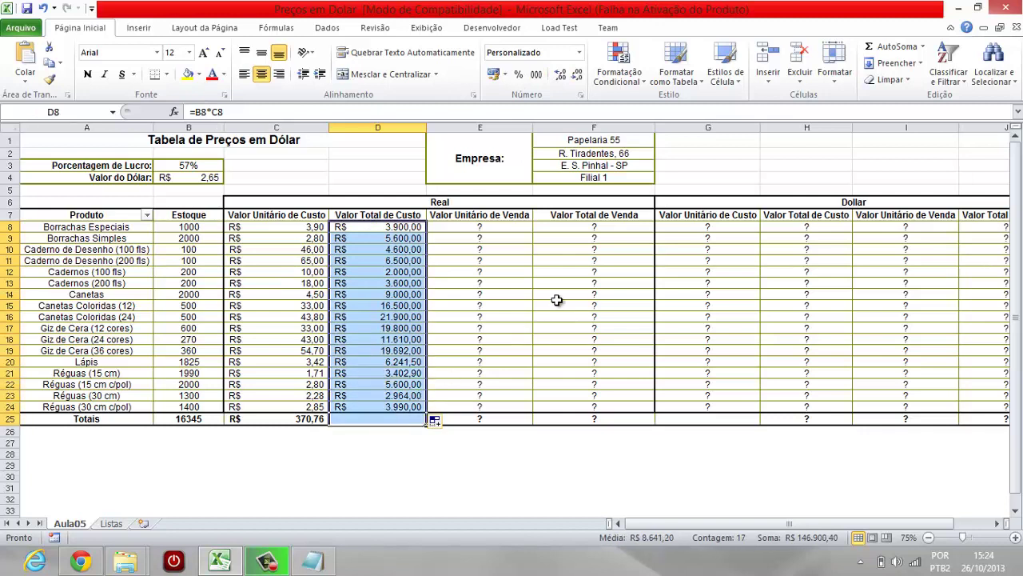
click(889, 46)
click(382, 421)
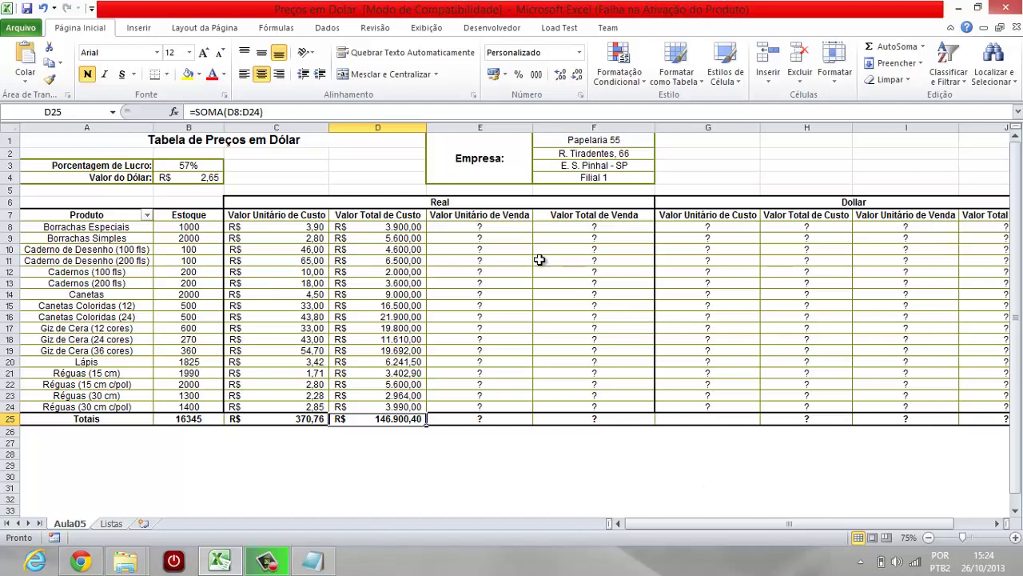
- Enter the formula =C8*B3 in E8 to multiply the unit cost of Borrachas Especiais by the profit percentage
click(504, 229)
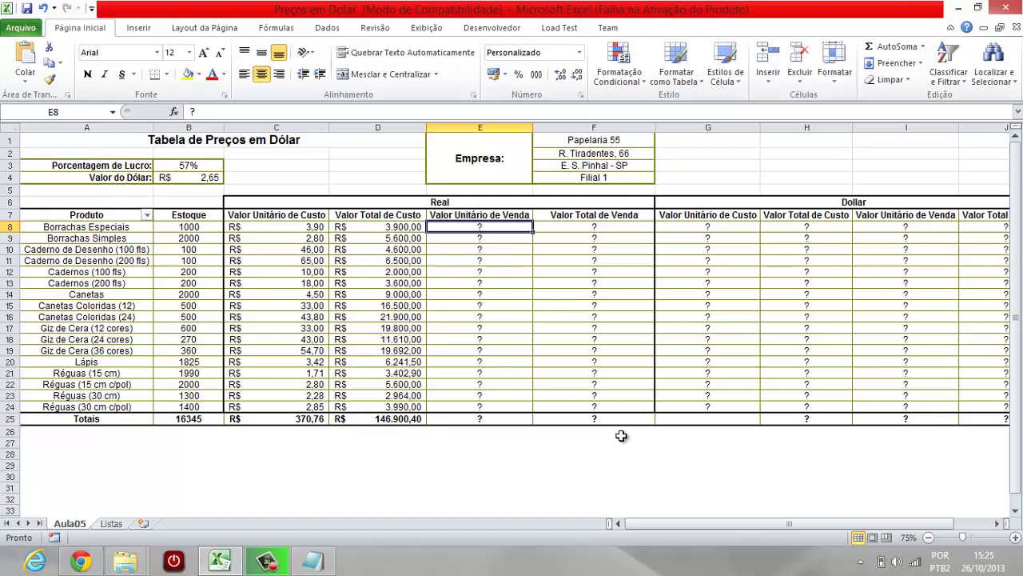
text(=)
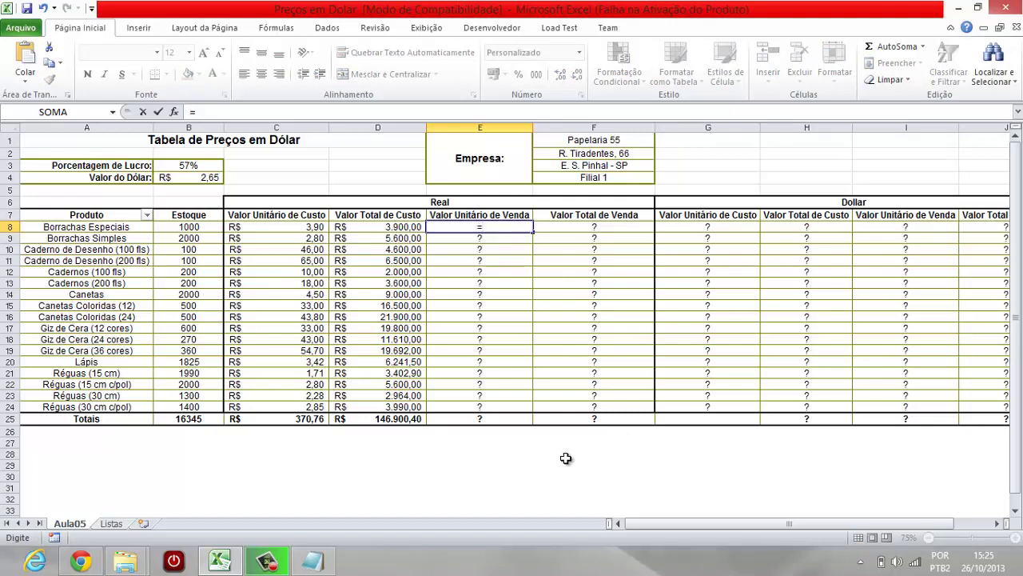
click(304, 228)
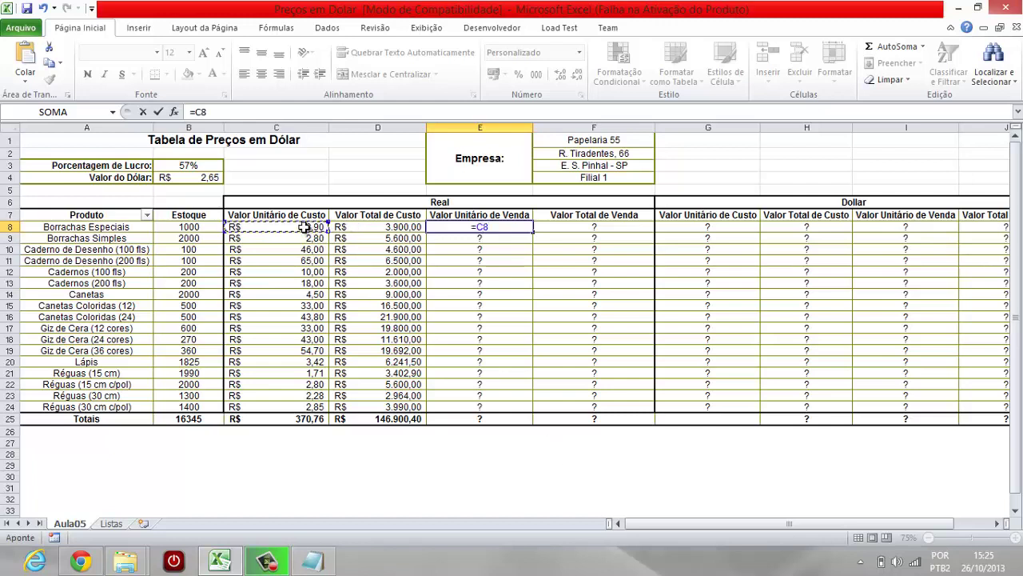
text(*)
click(214, 165)
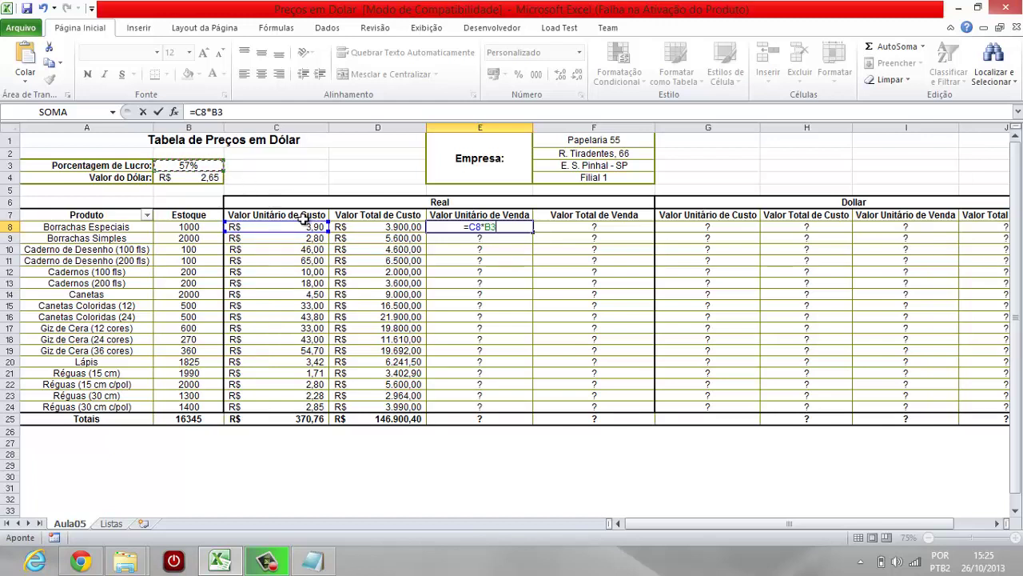
key(Return)
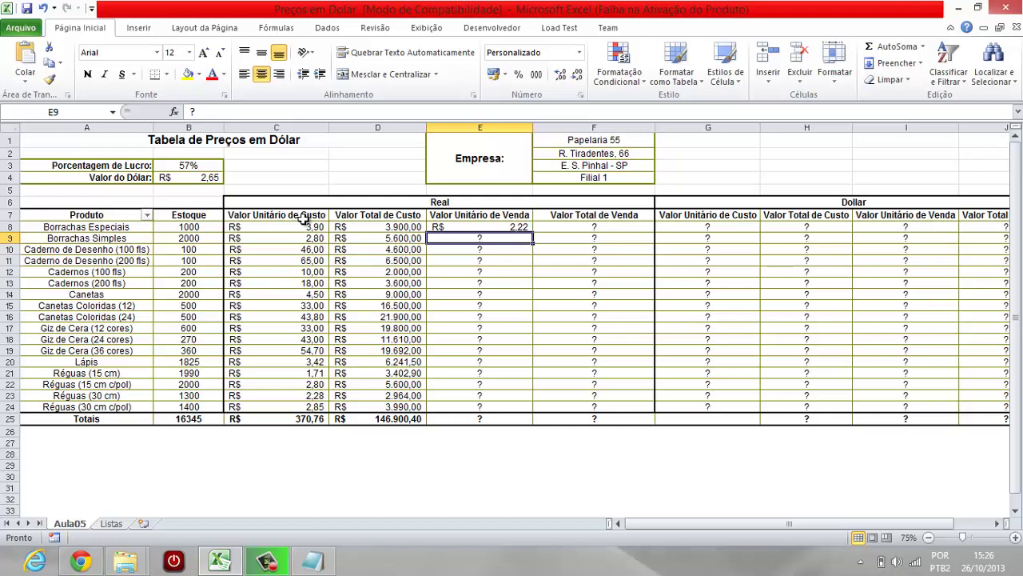
- Extend the unit sale price formula in E8 to =(C8*B3)+C8 so that the unit cost is added to the profit
key(Up)
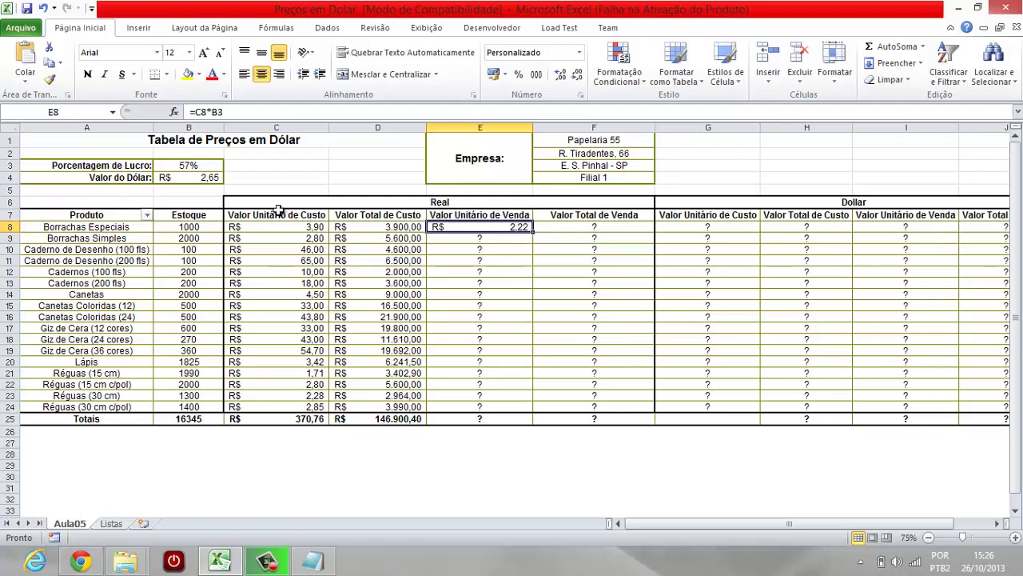
double_click(466, 228)
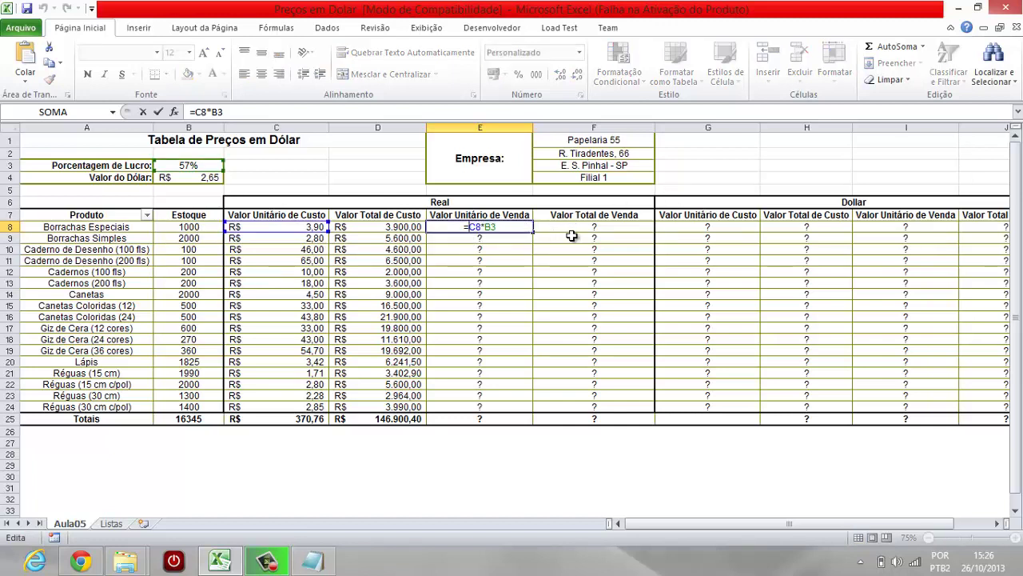
text(()
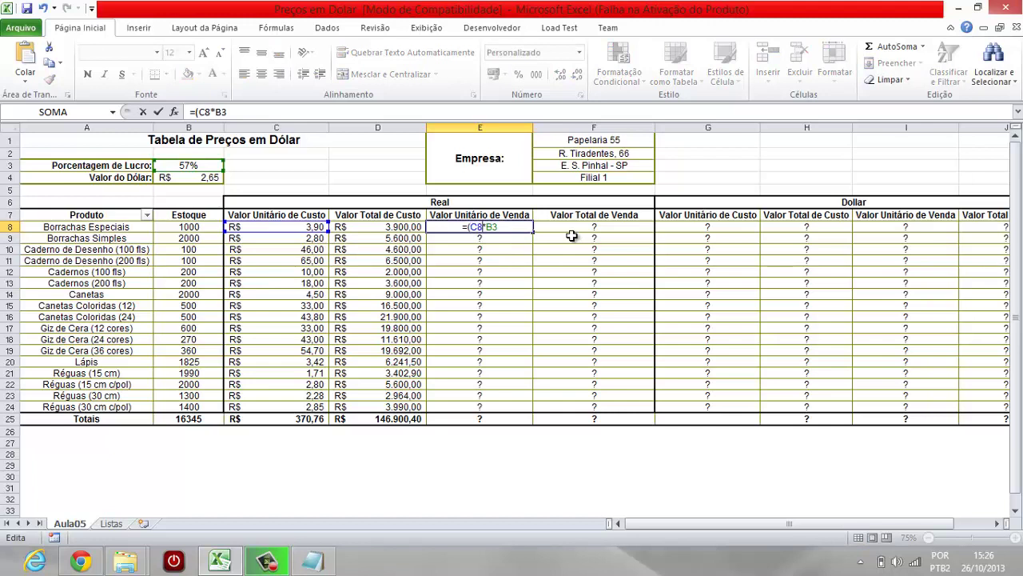
text())
drag(499, 227, 469, 227)
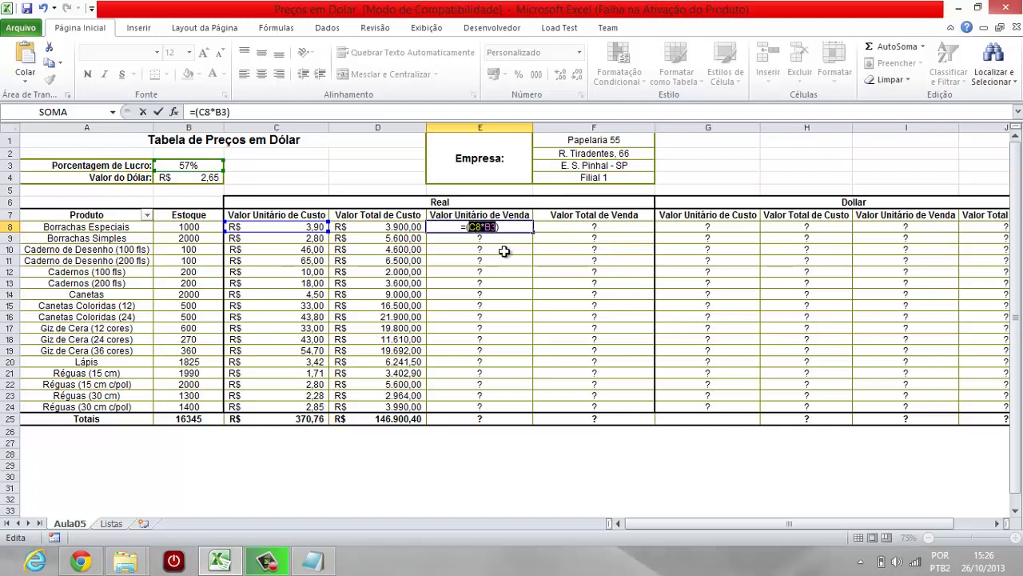
click(523, 229)
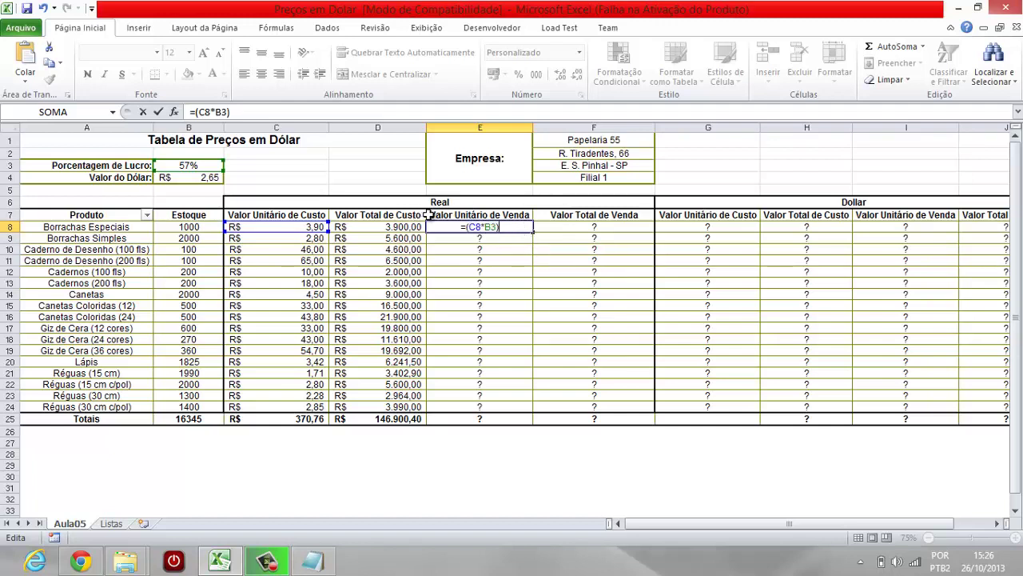
text(+)
click(305, 227)
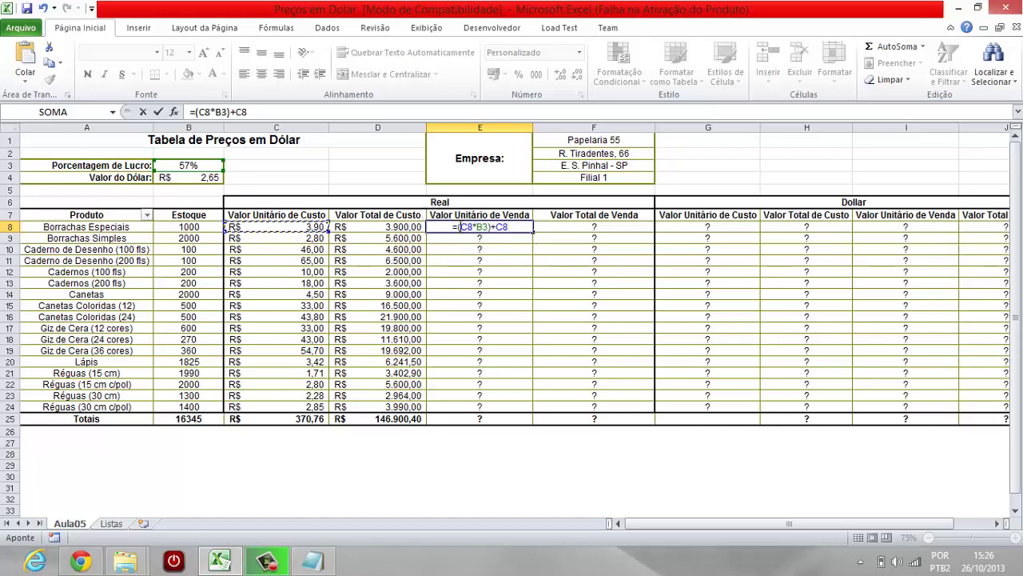
drag(460, 227, 514, 230)
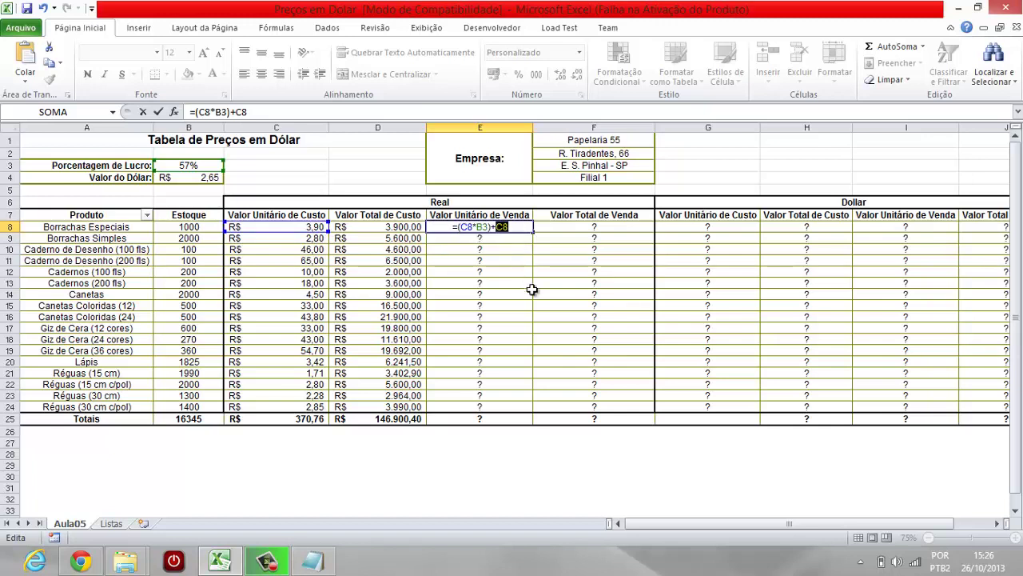
key(Return)
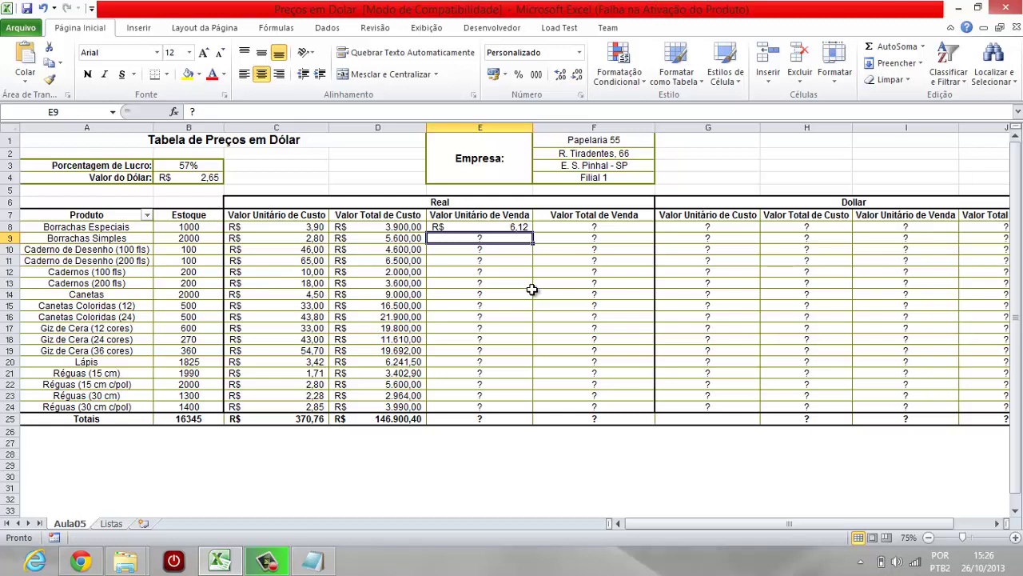
double_click(512, 227)
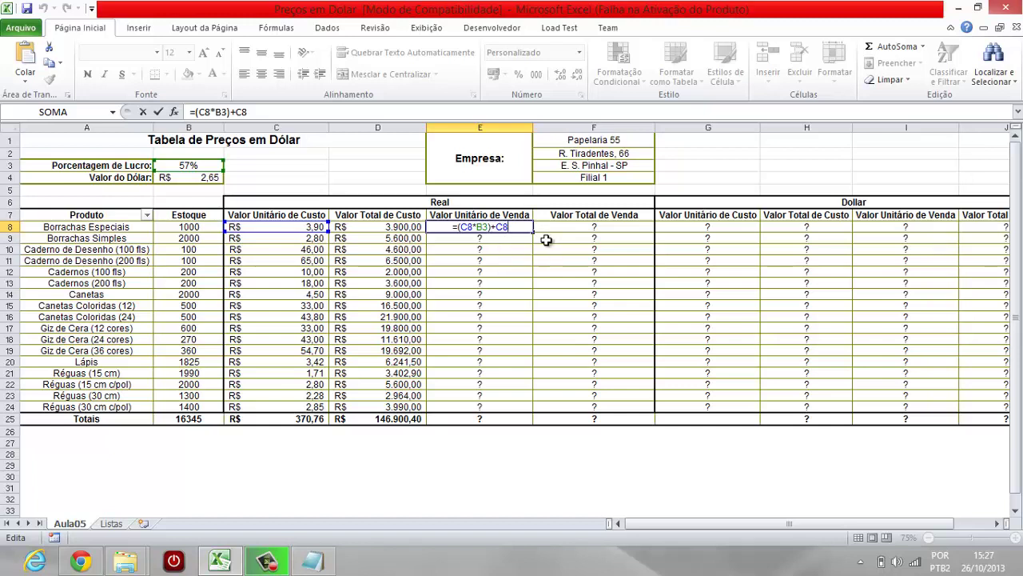
key(Return)
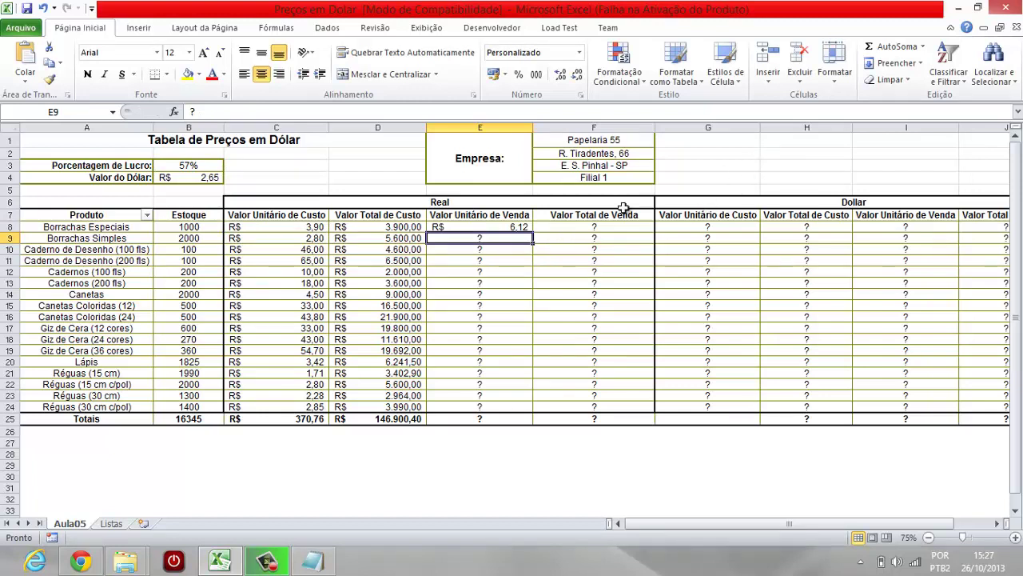
- List the operators *, /, + and - in cells E28 to E31 below the price table
click(489, 452)
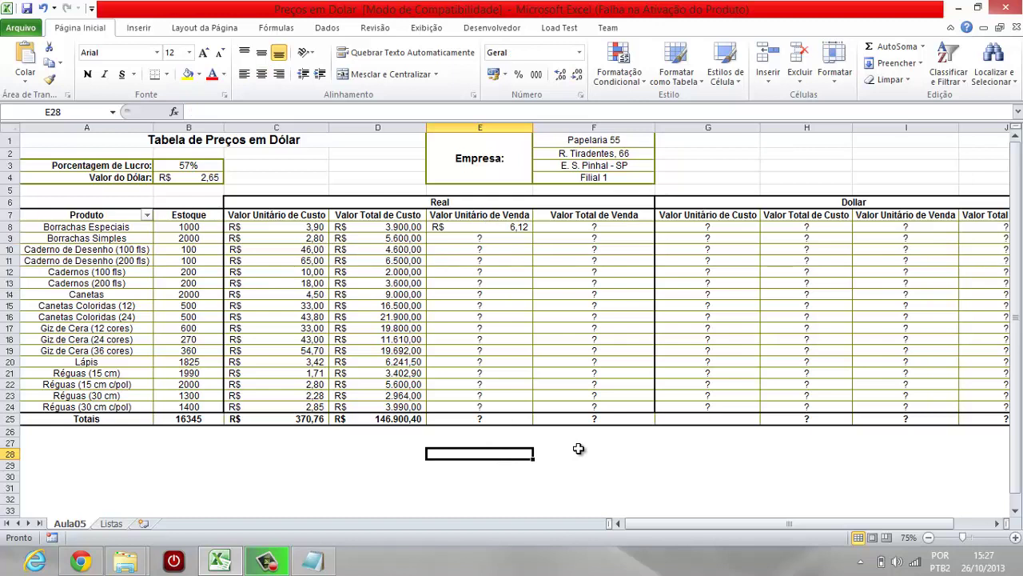
text(*)
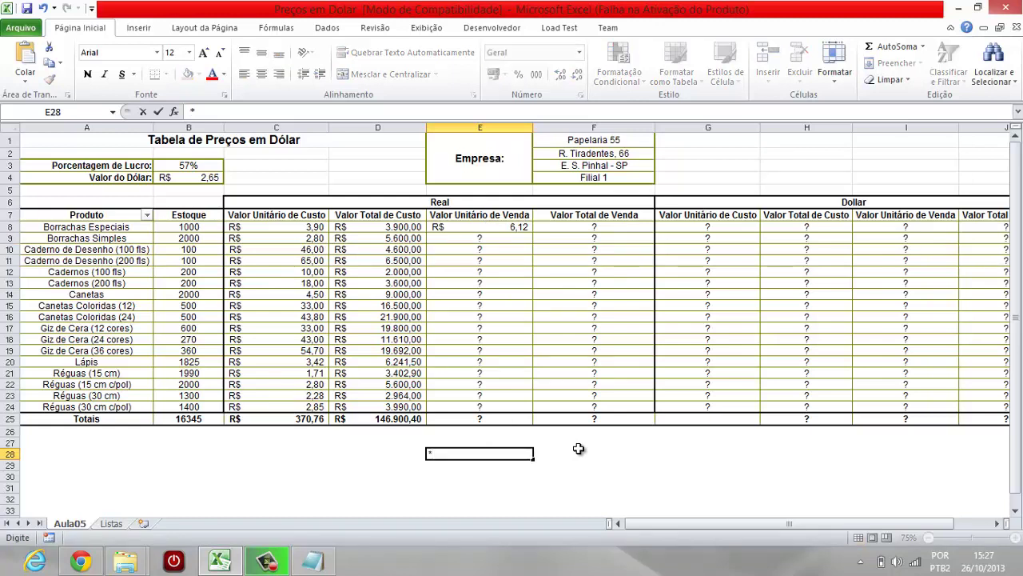
key(Return)
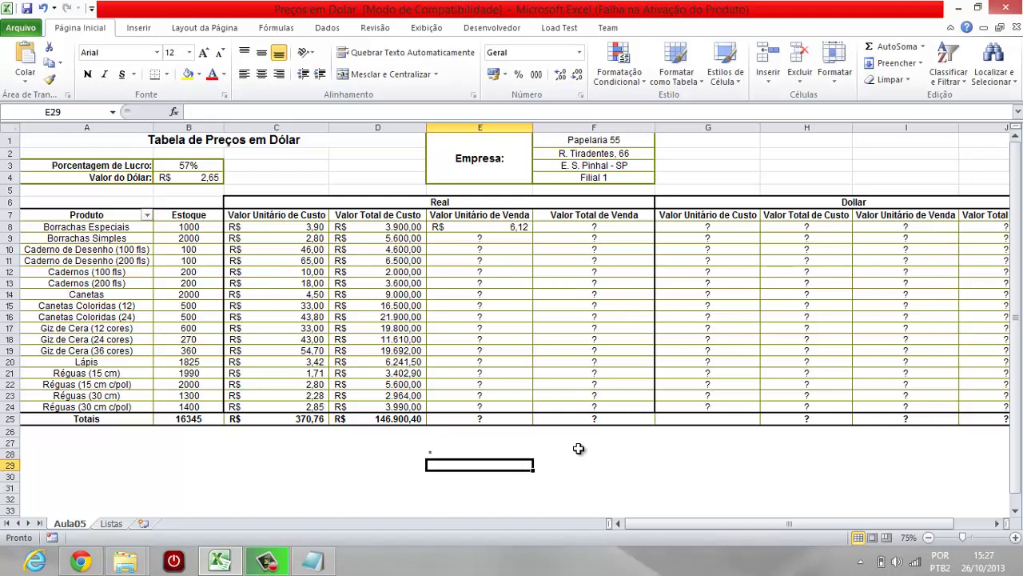
key(alt)
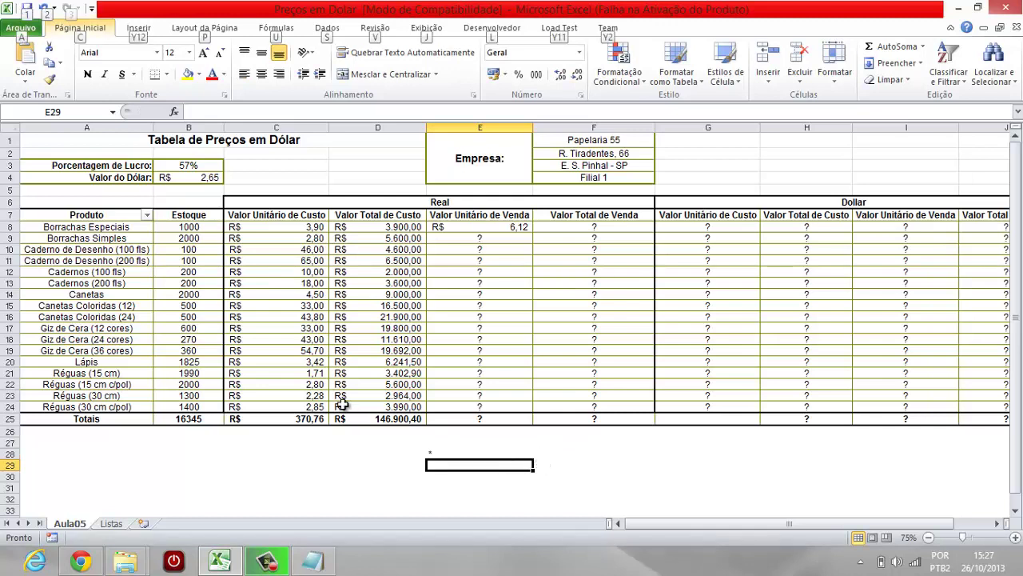
double_click(446, 465)
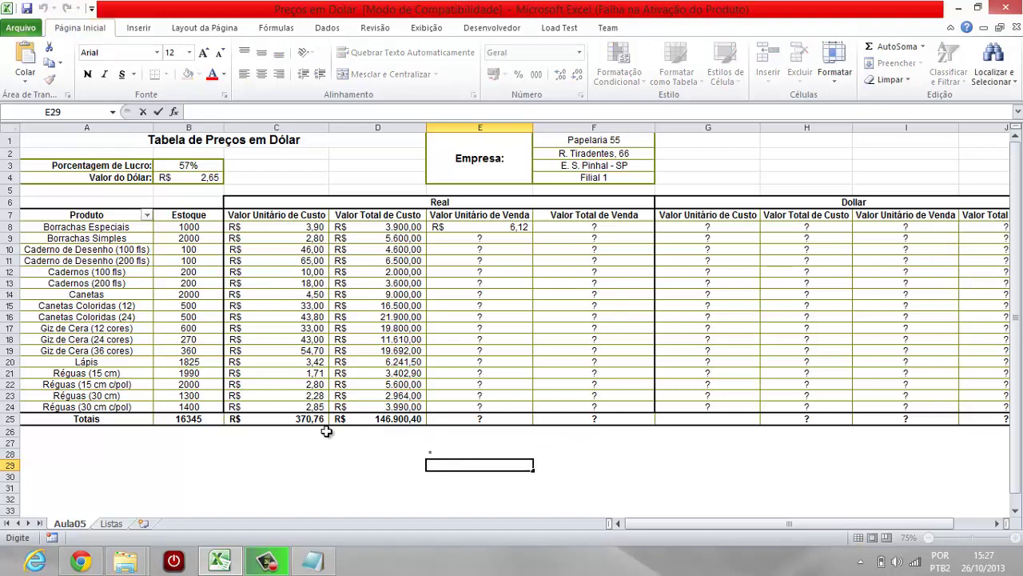
text(/)
key(Return)
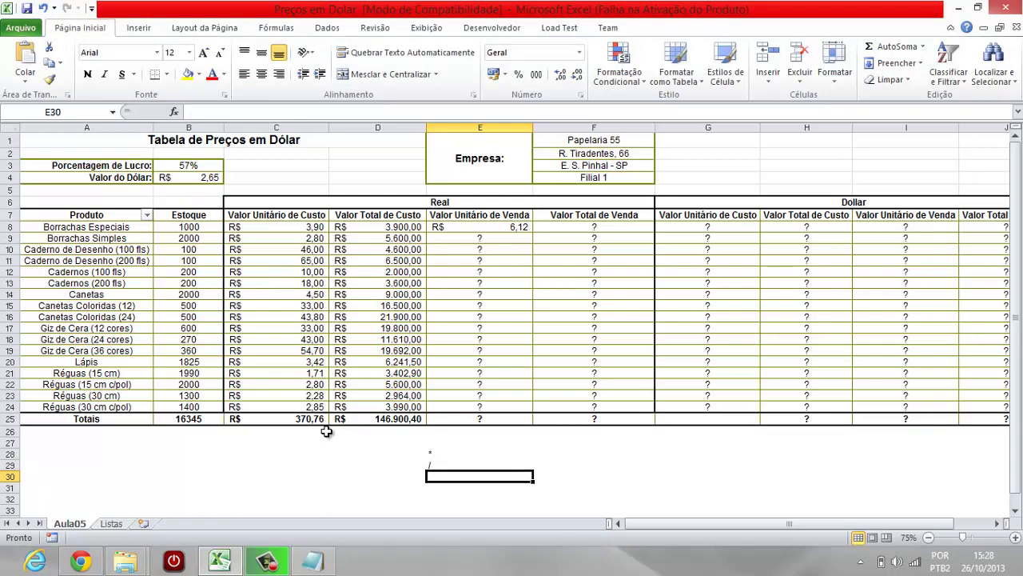
text(+)
key(Return)
text(-)
key(Return)
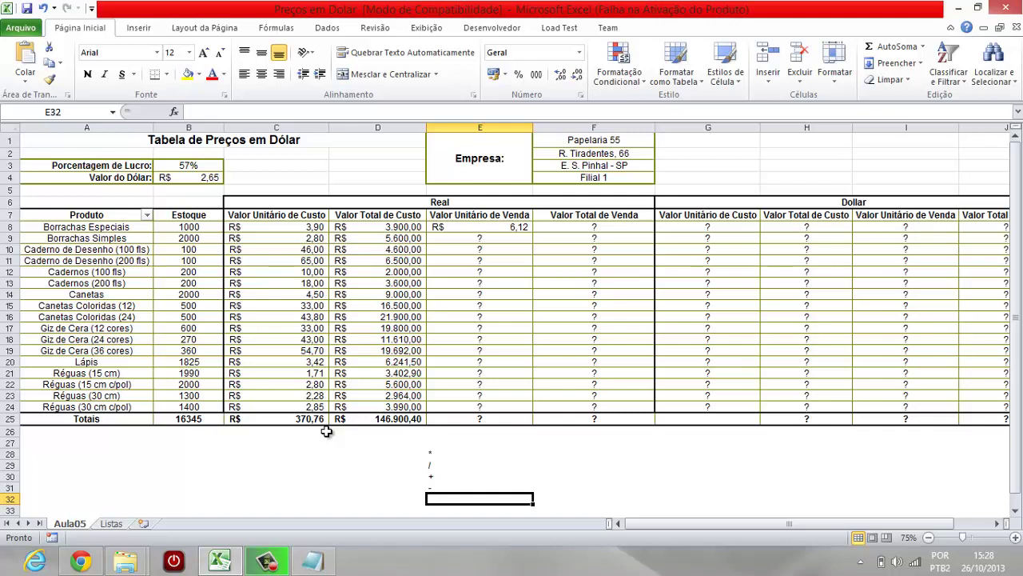
- Add a pair of parentheses () in E27, above the list of operators
key(Up)
key(Up)
key(Up)
key(Up)
key(Up)
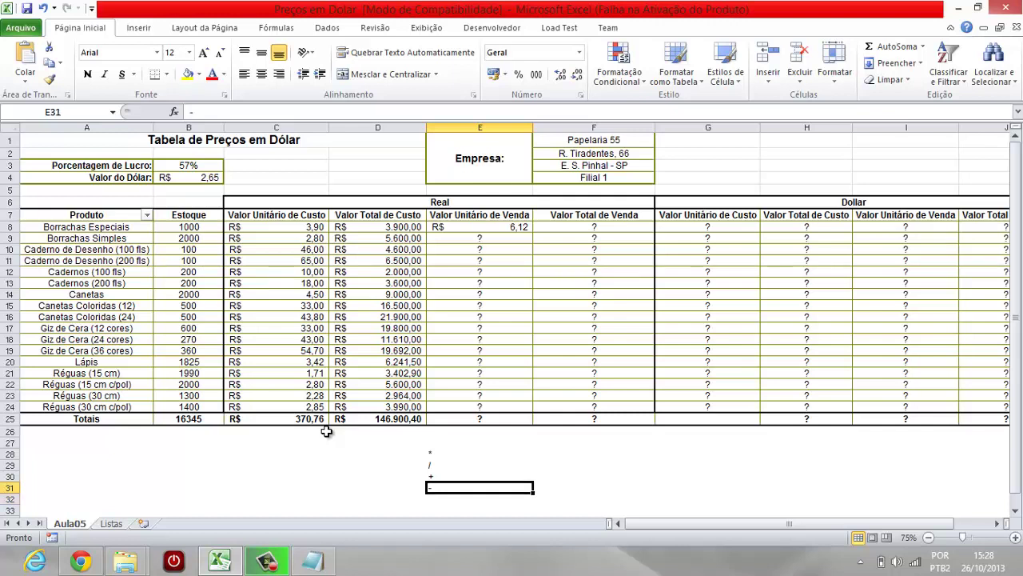
text(())
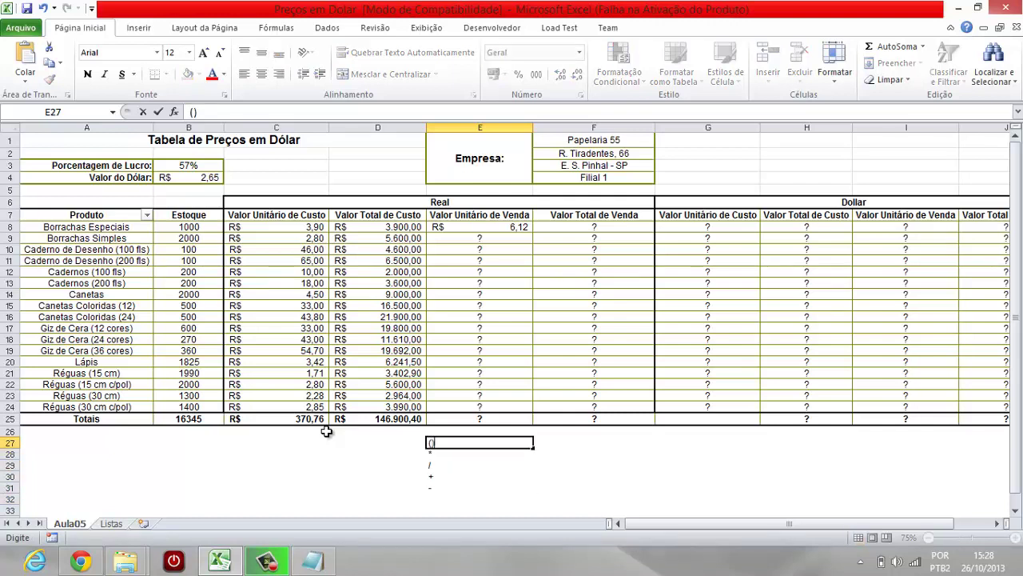
key(Return)
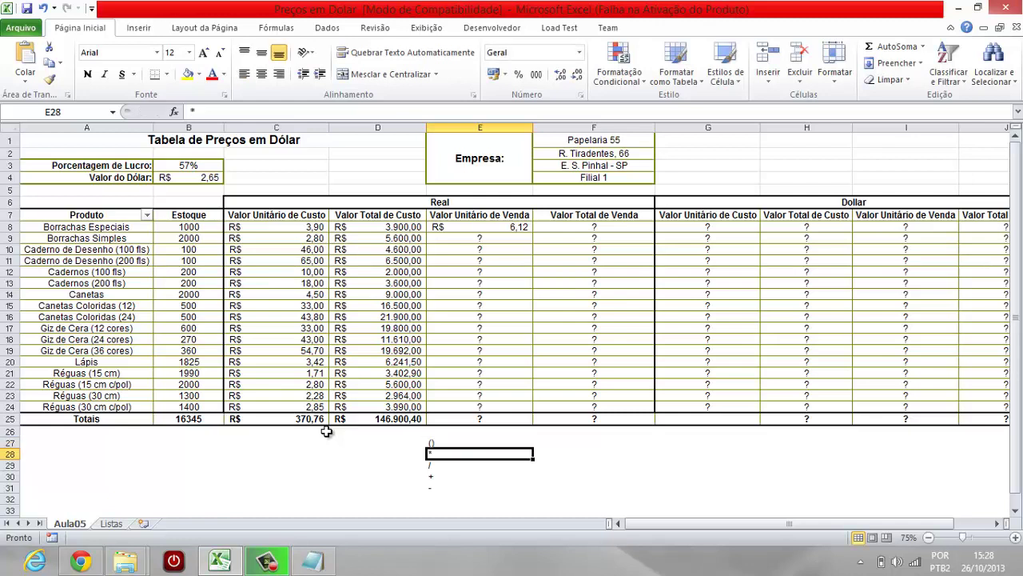
- Clear the list of parentheses and operators from E27:E31
drag(480, 442, 478, 490)
key(Delete)
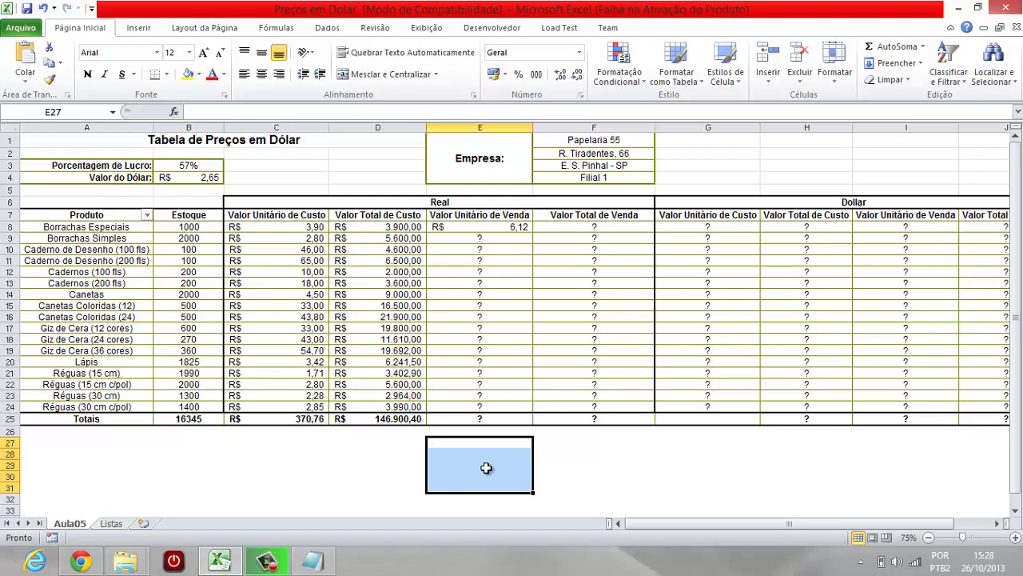
- Try to fill the unit sale price formula from E8 down to E24 and select the copies in E9:E24
click(493, 228)
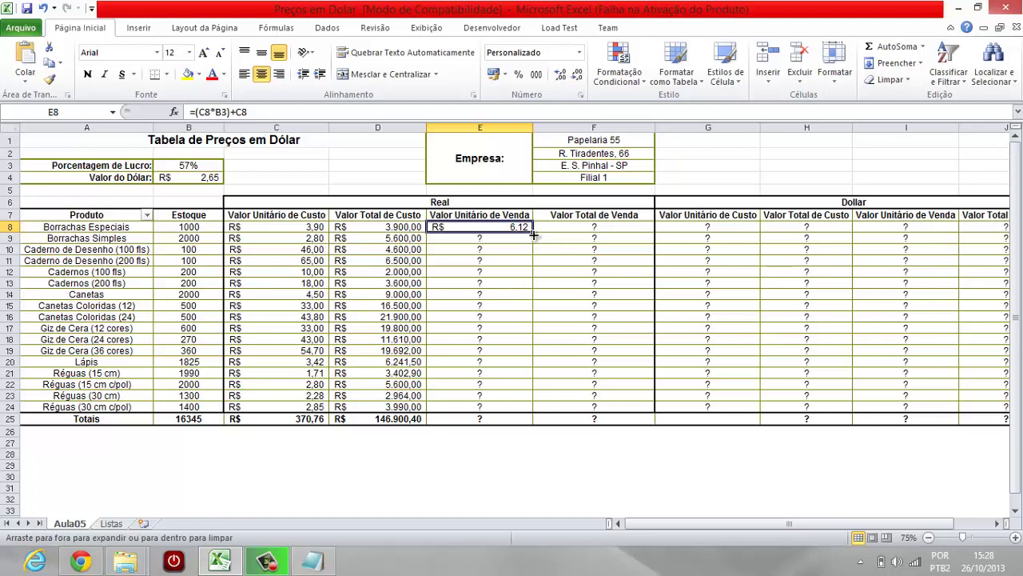
drag(531, 232, 529, 408)
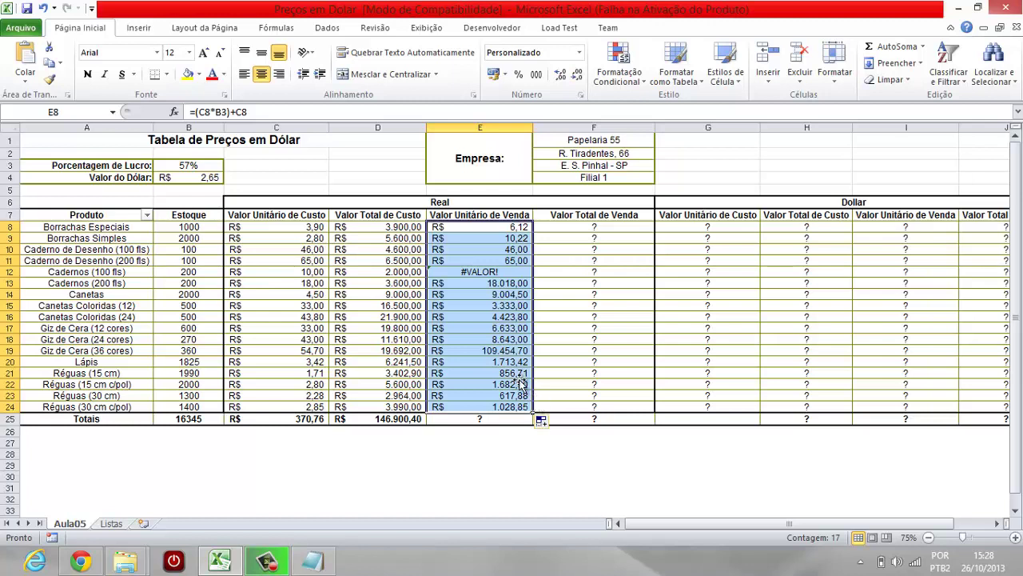
click(478, 272)
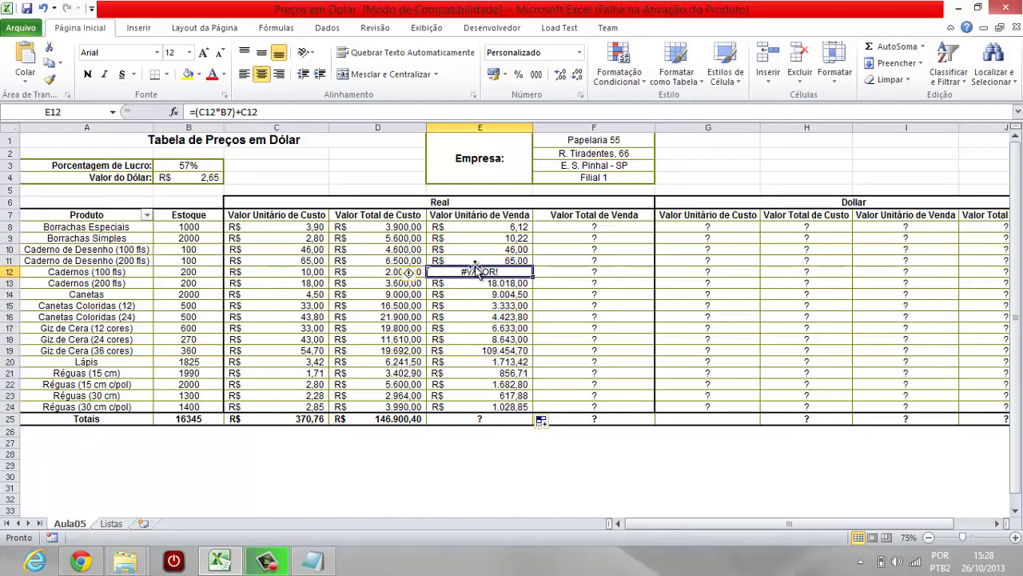
click(481, 238)
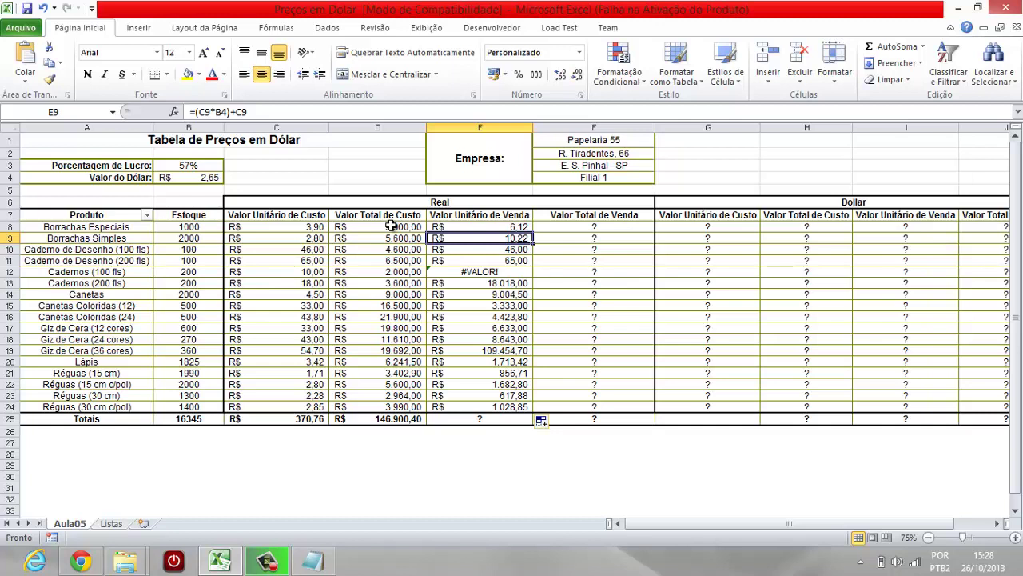
key(ctrl+shift+Down)
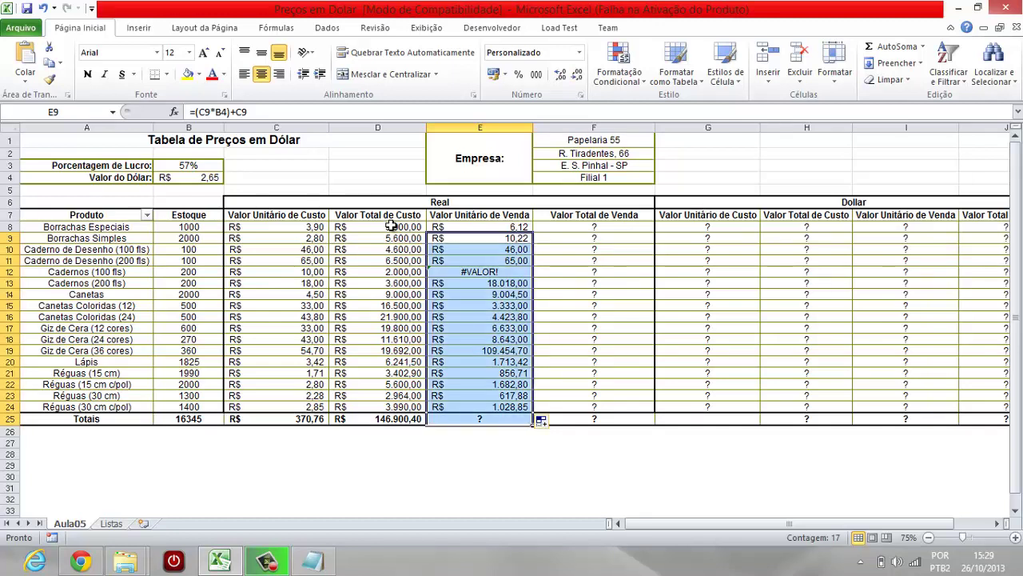
key(shift+Up)
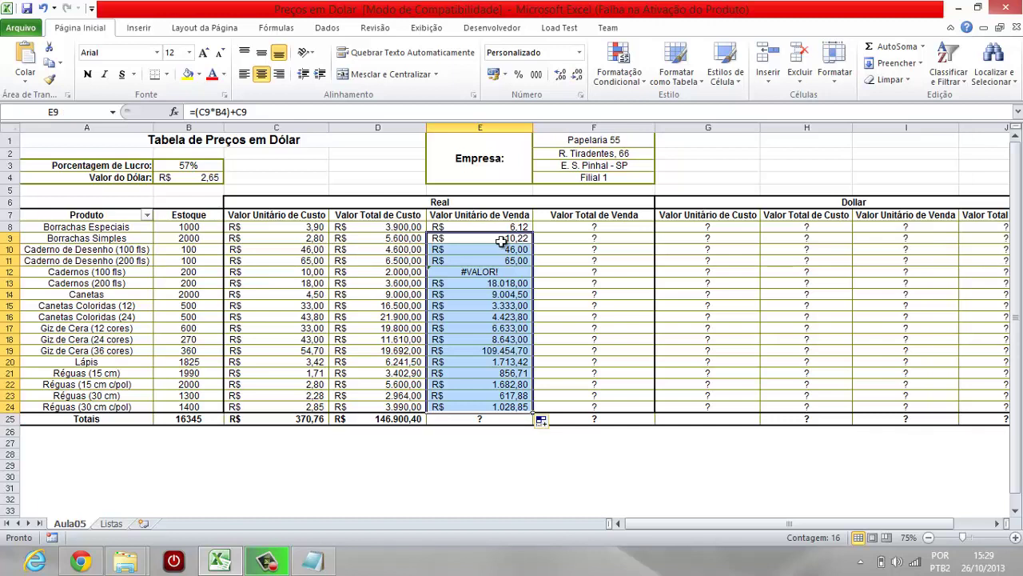
- Examine how the profit percentage reference shifts from row to row in the unit sale price formulas in E8:E12
click(523, 227)
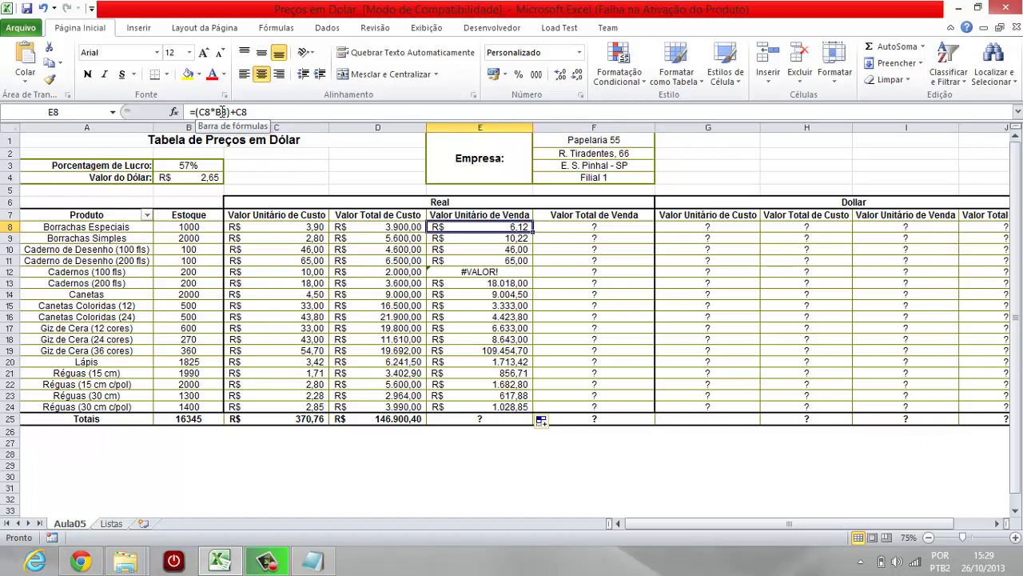
key(Down)
key(Down)
key(Up)
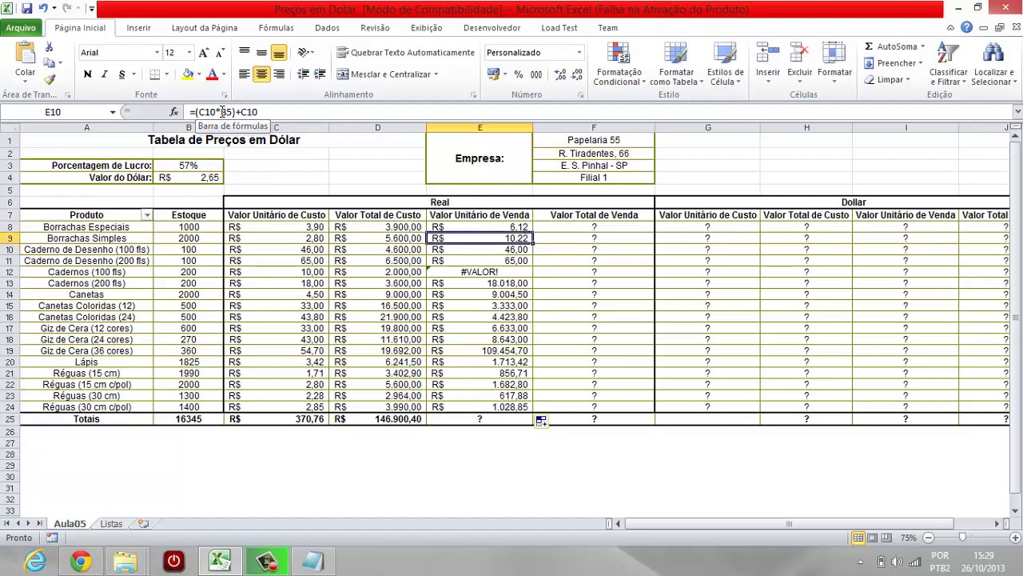
key(Down)
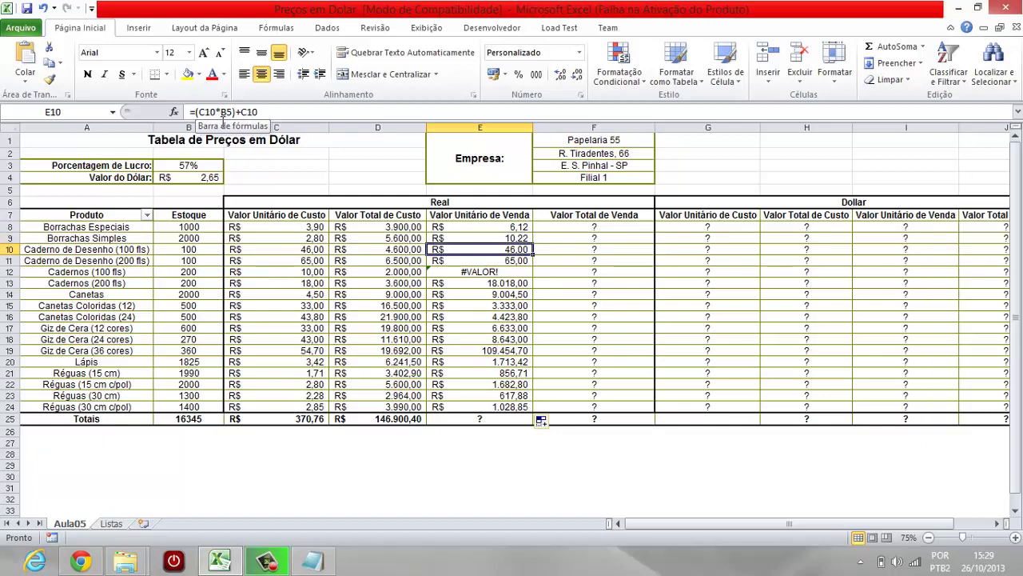
key(Down)
key(Down)
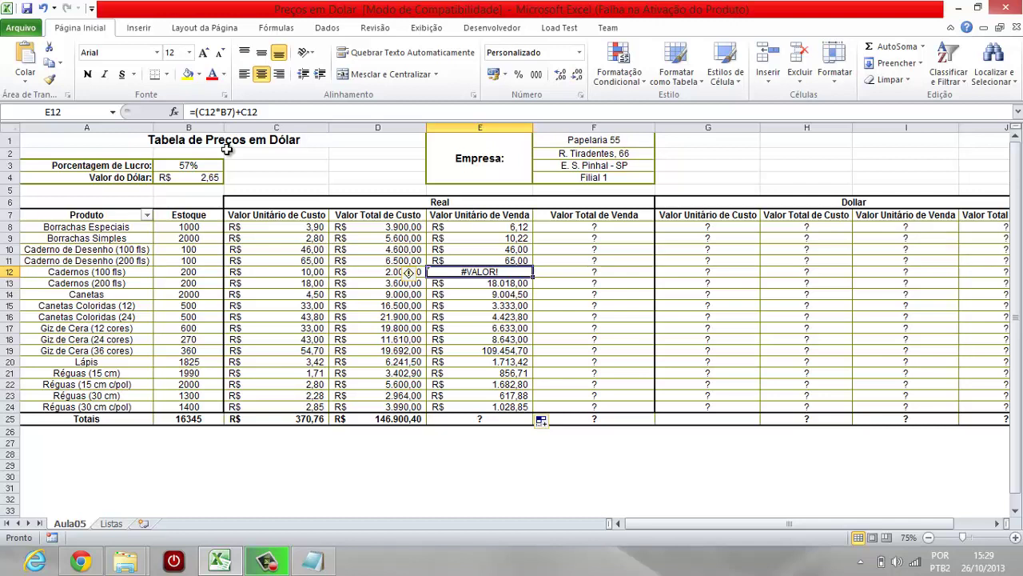
key(Up)
key(Up)
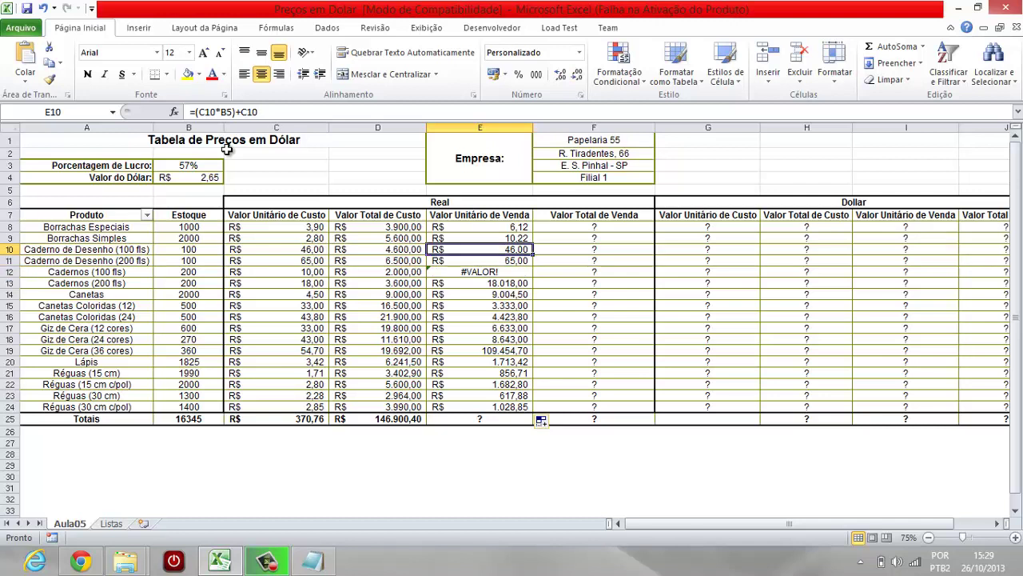
key(Up)
key(Up)
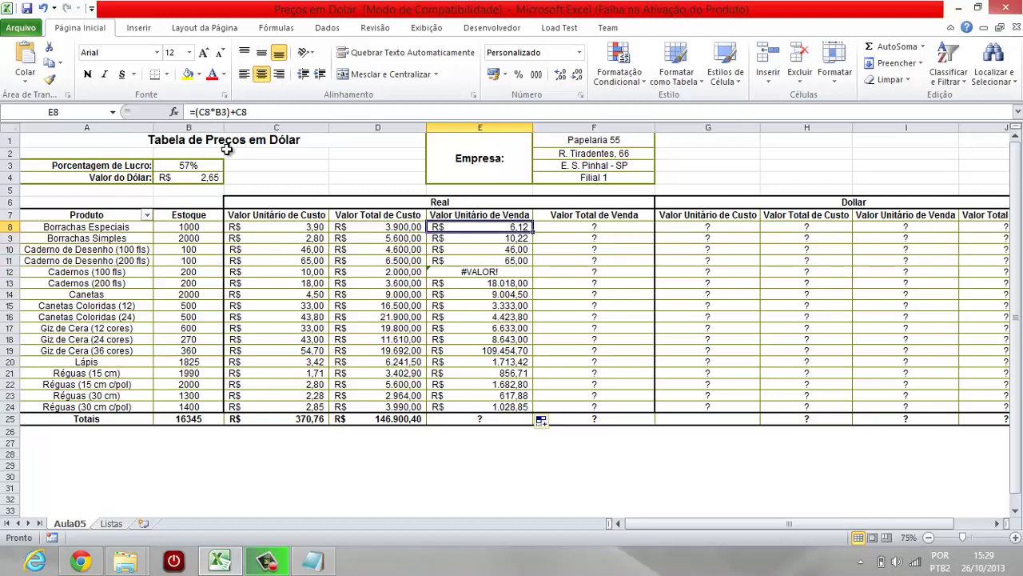
- Compare the unit sale price formulas in E8:E11 with the unit costs in C9 and C10
click(409, 228)
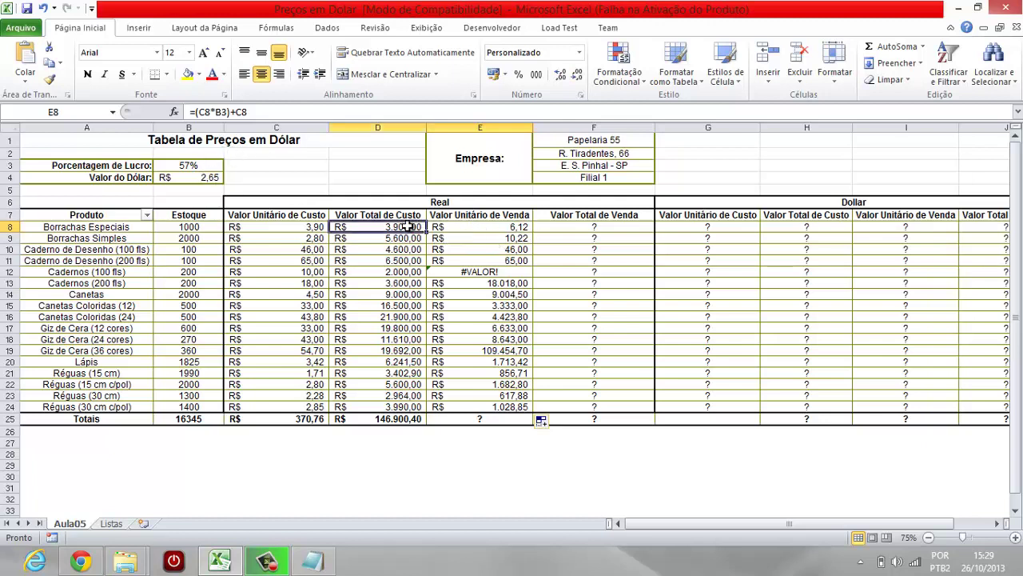
click(446, 226)
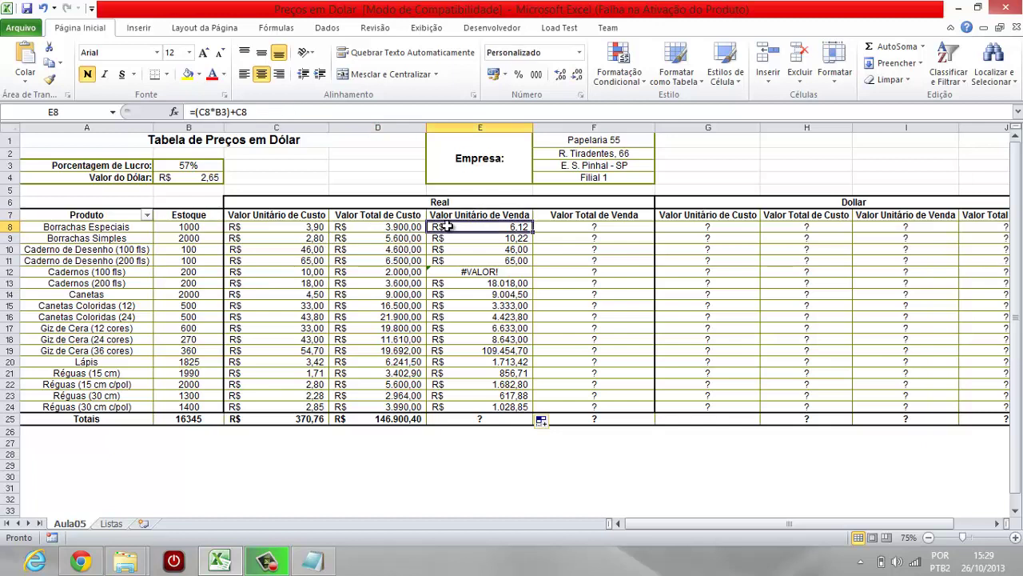
key(Down)
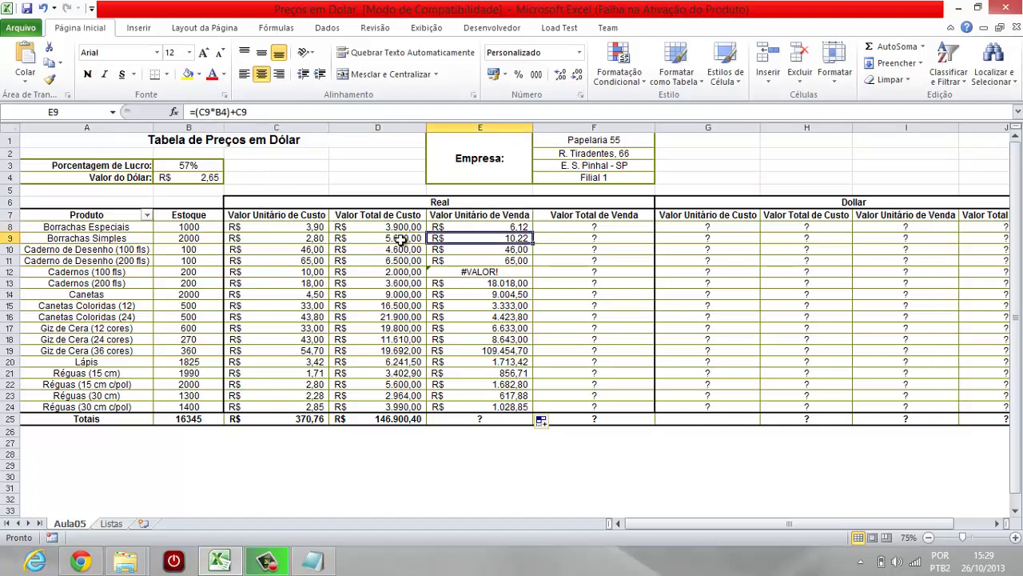
click(319, 239)
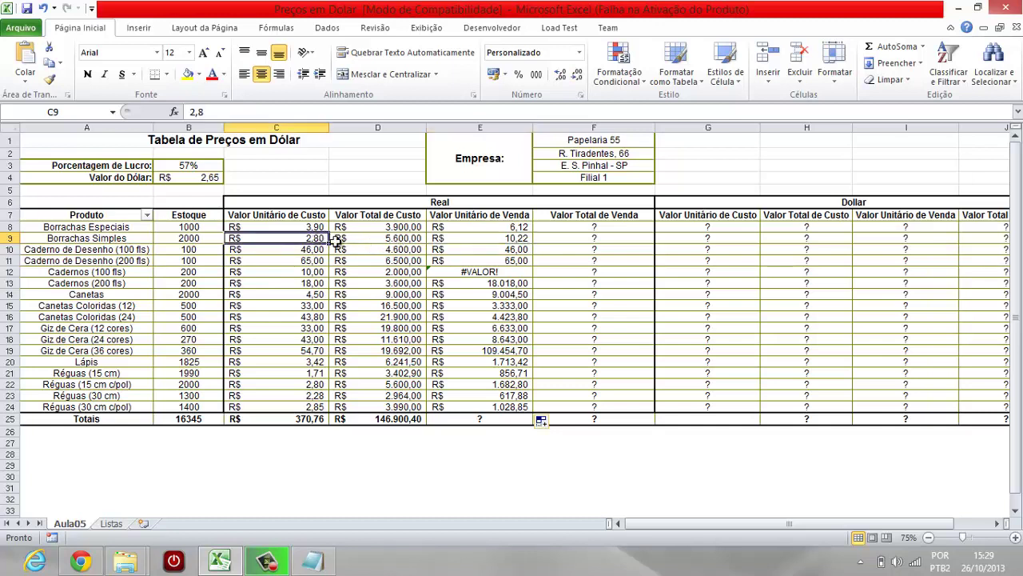
click(513, 249)
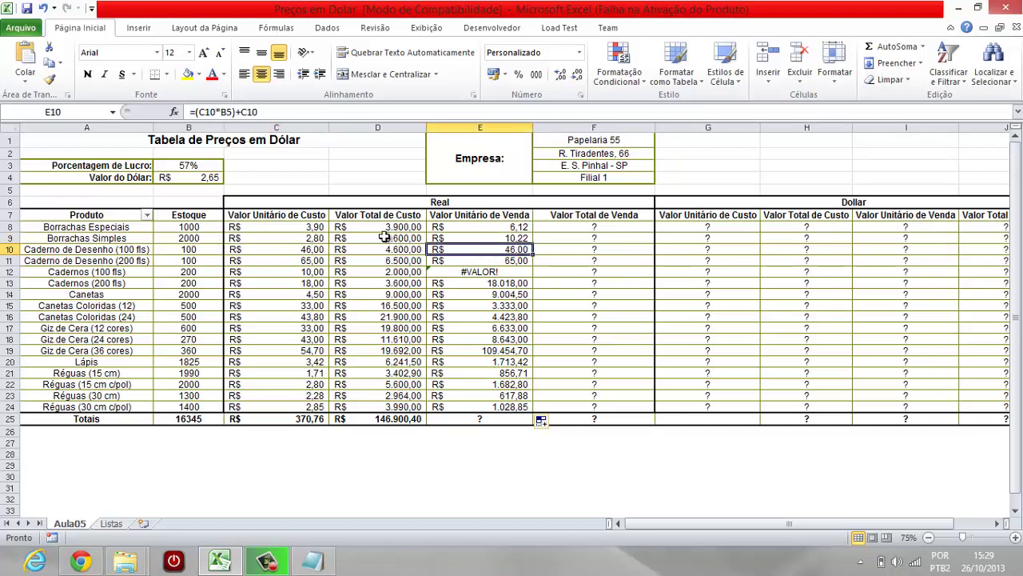
click(313, 249)
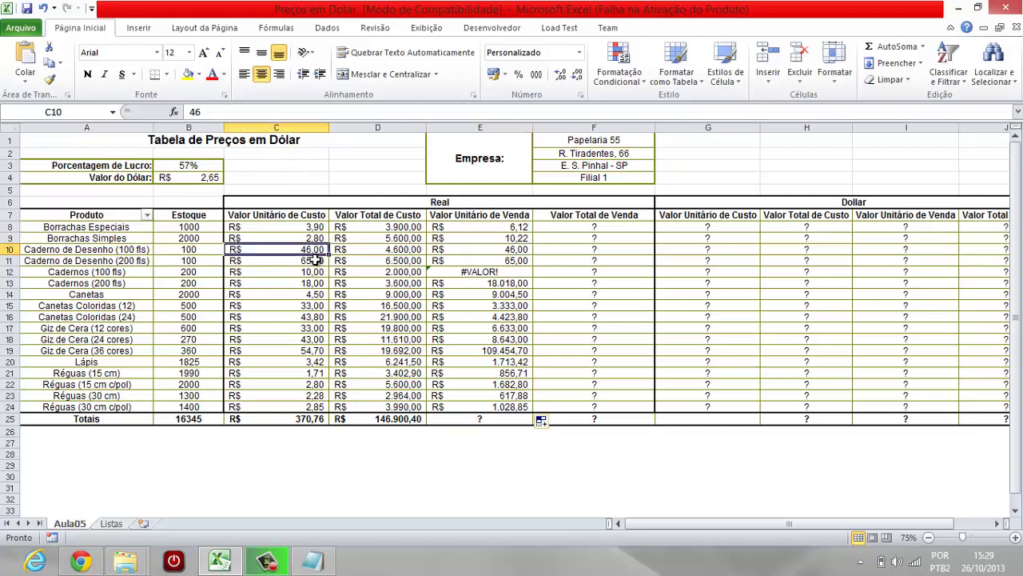
click(474, 260)
click(480, 228)
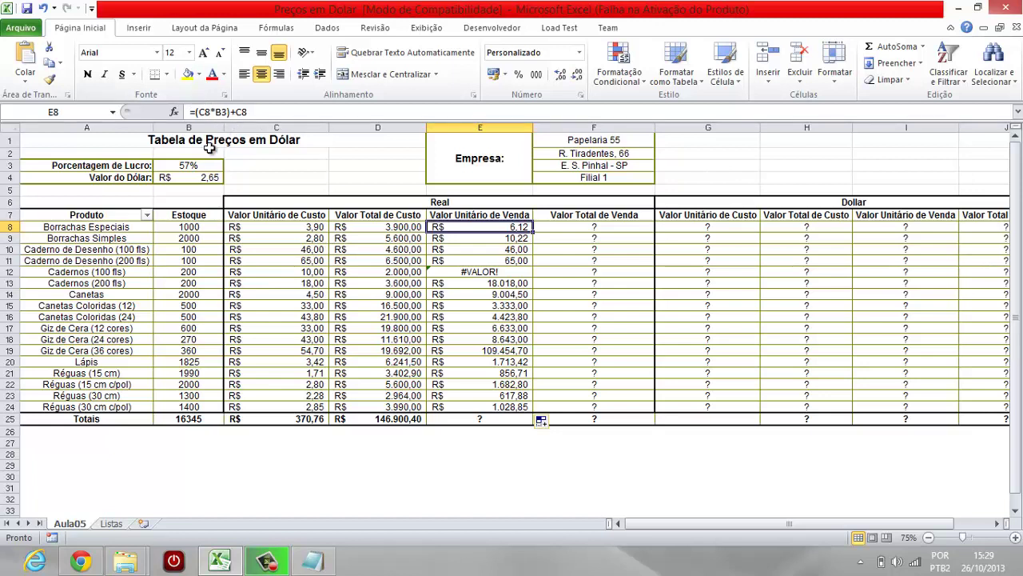
- Check which cell each unit sale price formula multiplies by in E9:E13
click(515, 237)
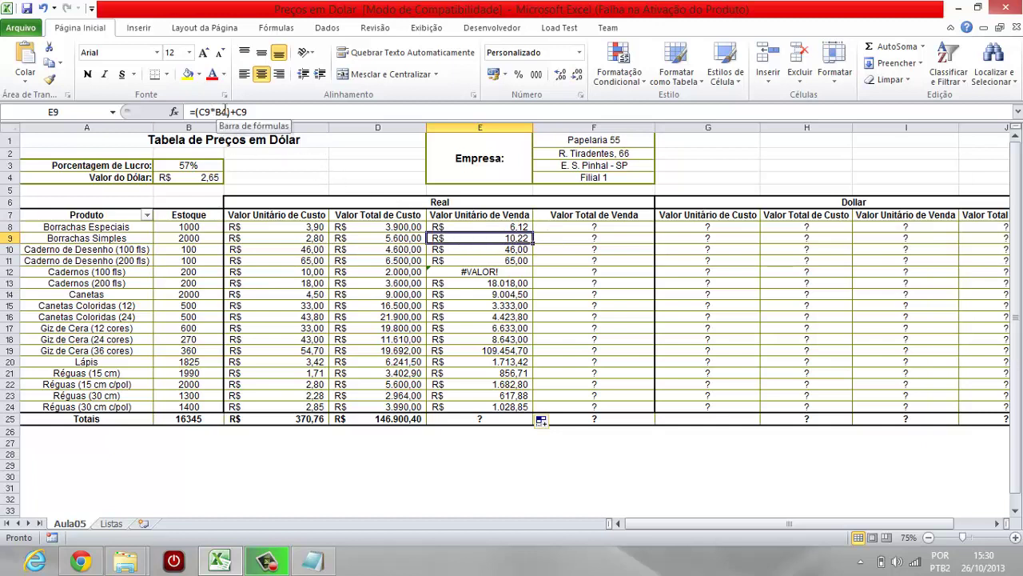
key(Down)
key(Down)
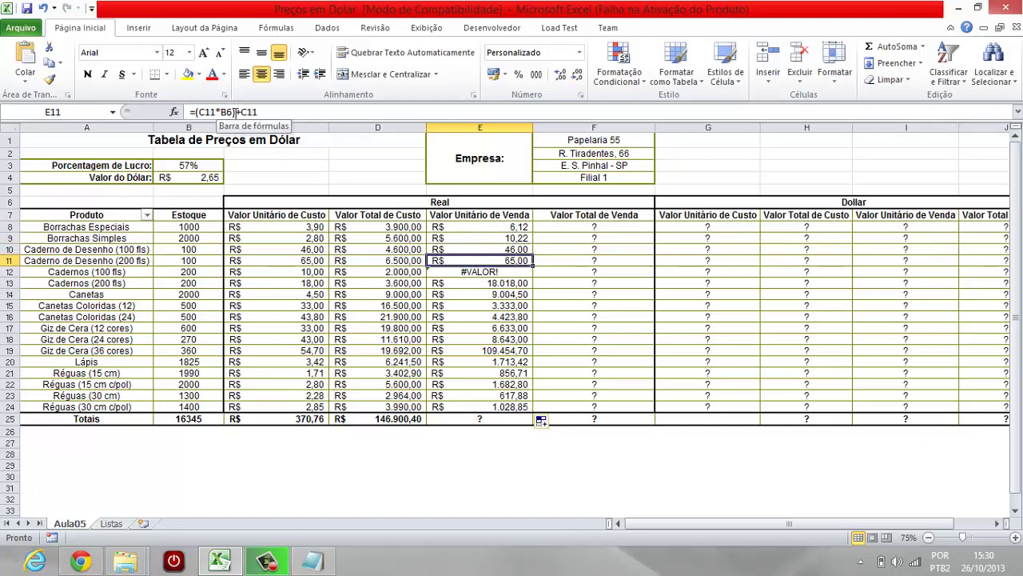
key(Down)
key(Down)
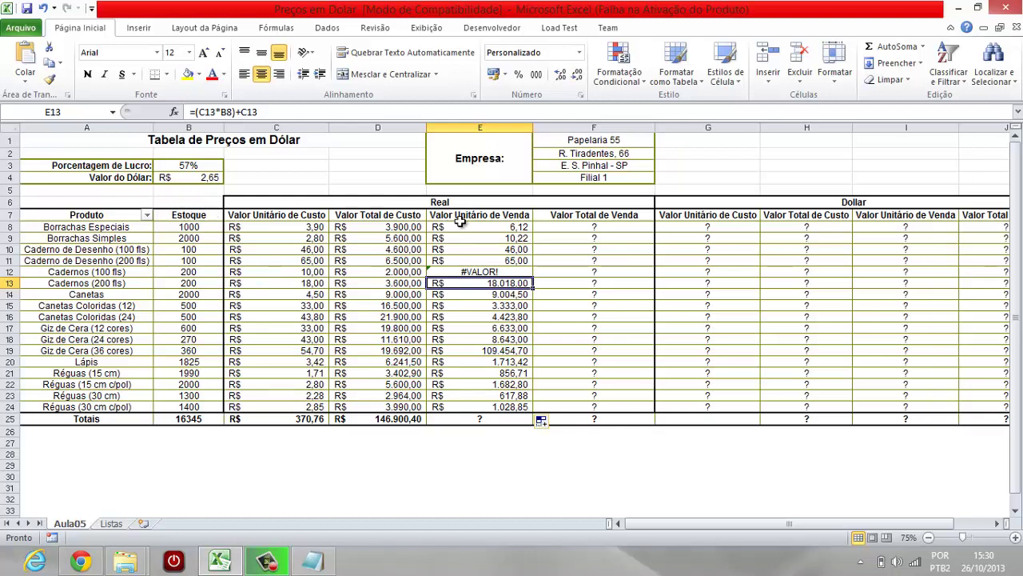
- Trace the E8 formula's references to the unit cost column, C9 to C13, and the profit percentage in B3
click(487, 227)
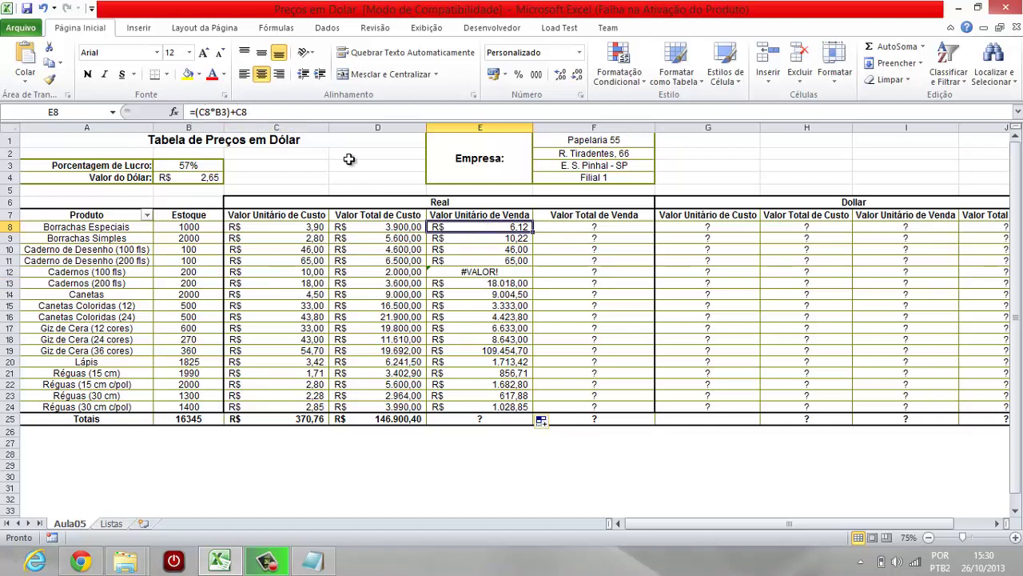
click(318, 238)
click(320, 250)
click(319, 260)
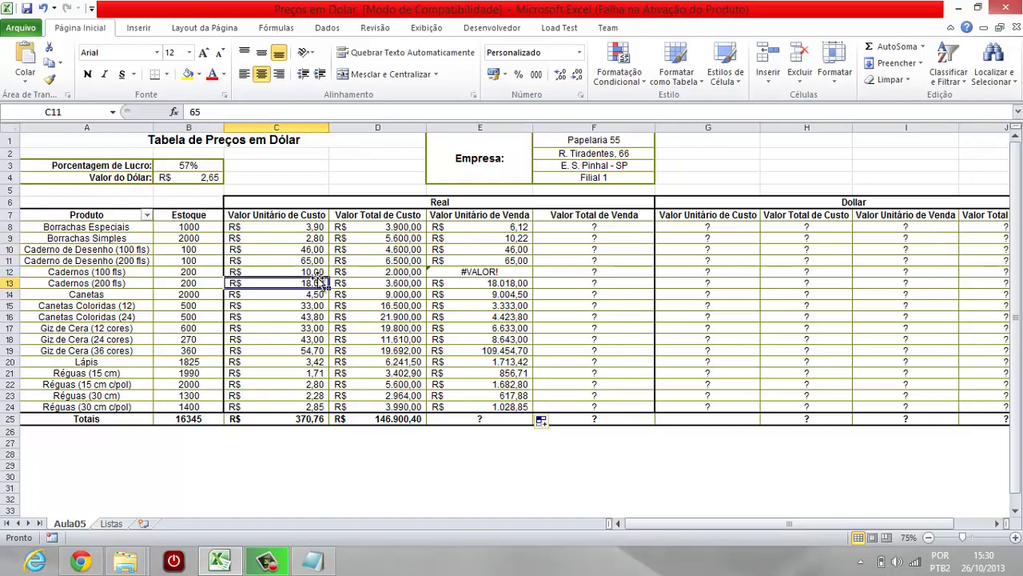
click(319, 283)
click(484, 227)
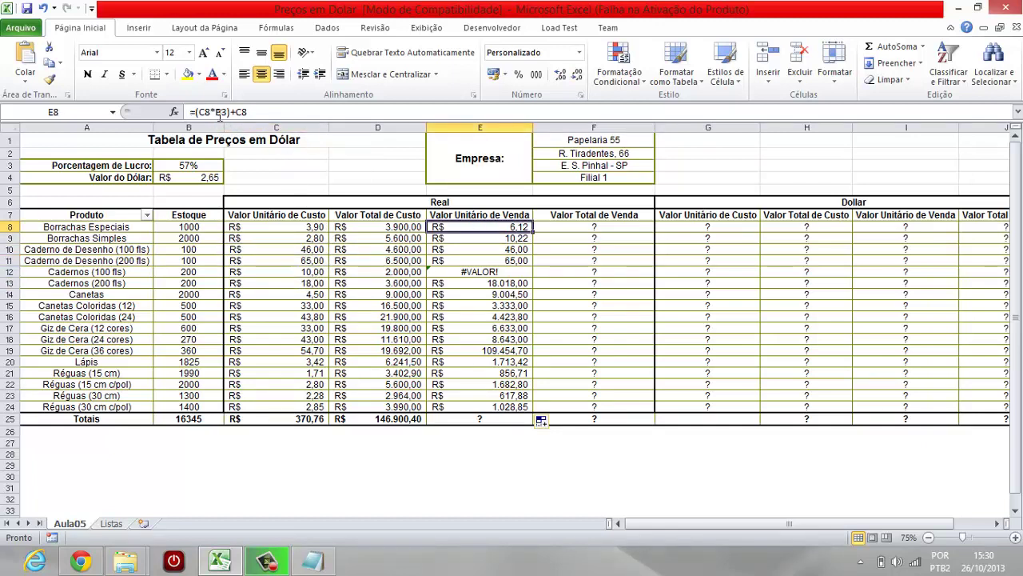
click(186, 164)
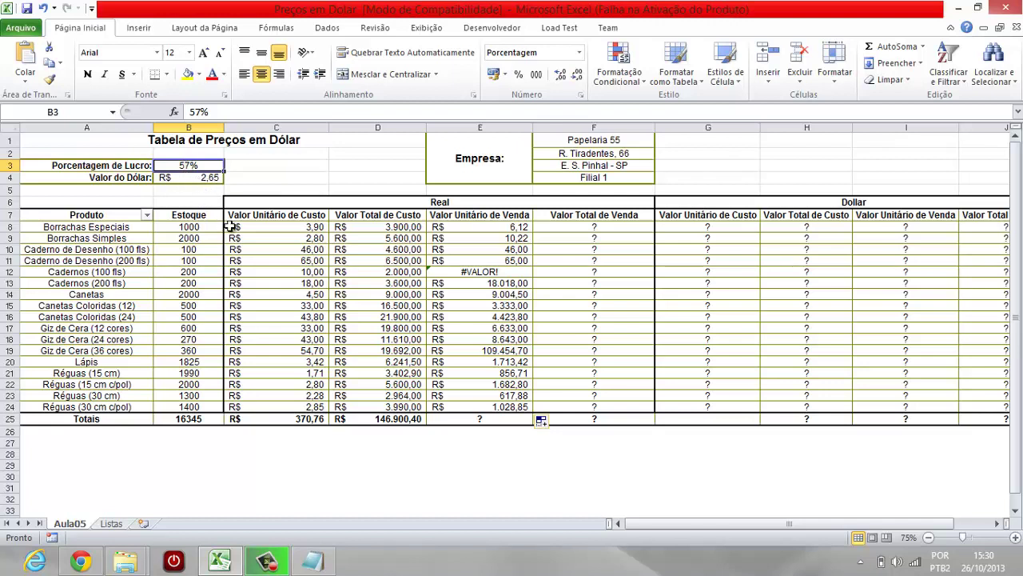
- Clear the copied unit sale price formulas from E9:E24, keeping the original in E8
click(484, 228)
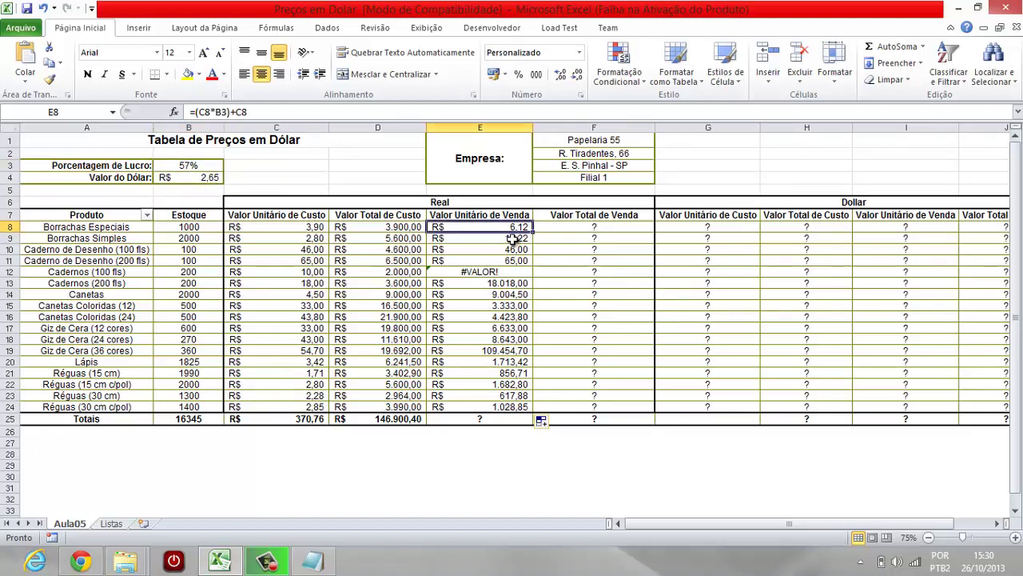
drag(512, 238, 513, 406)
key(Delete)
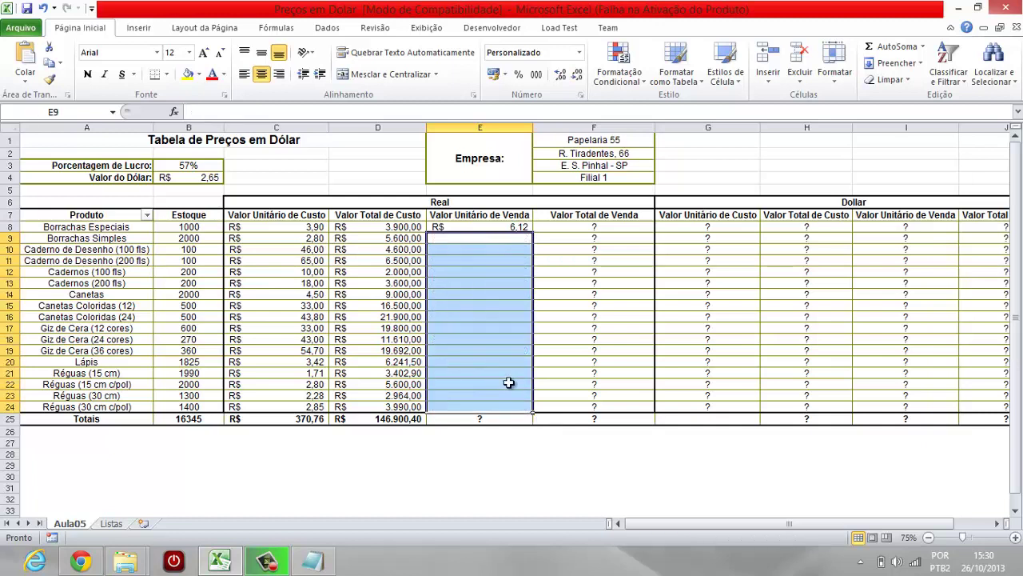
- Lock the profit percentage row in E8 with the formula =(C8*B$3)+C8 and fill it down to E24
click(502, 227)
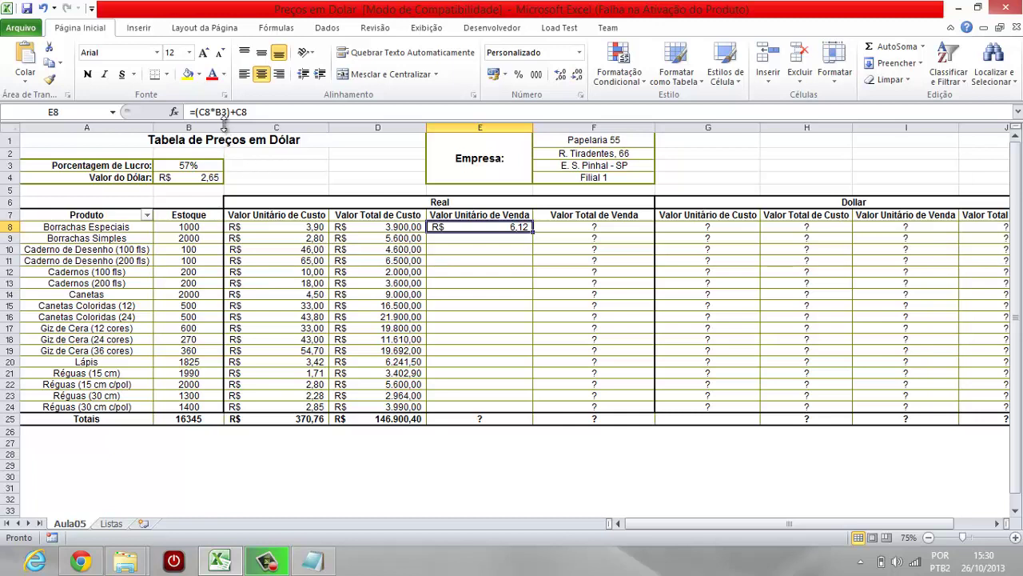
click(222, 112)
text($)
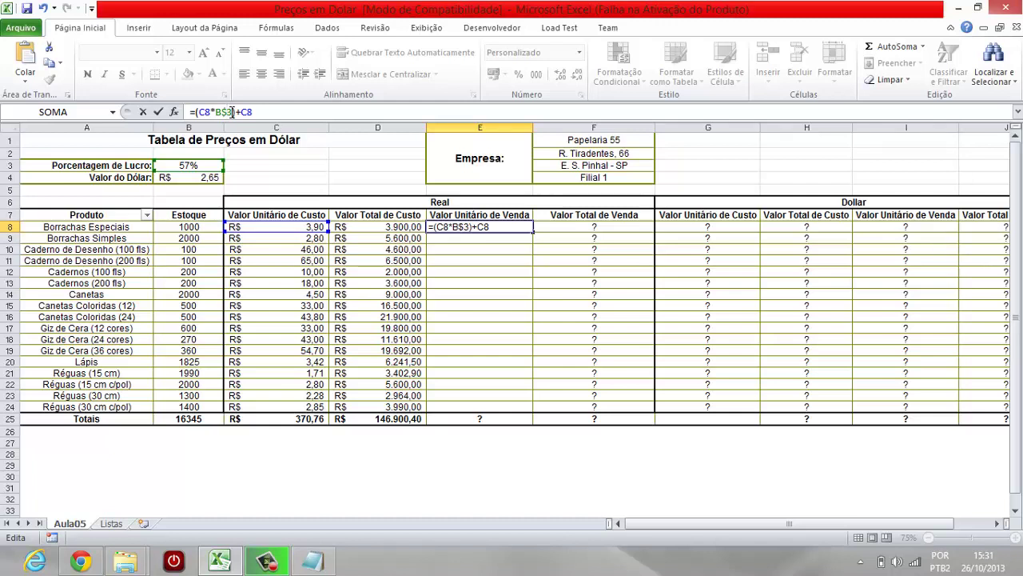
key(Return)
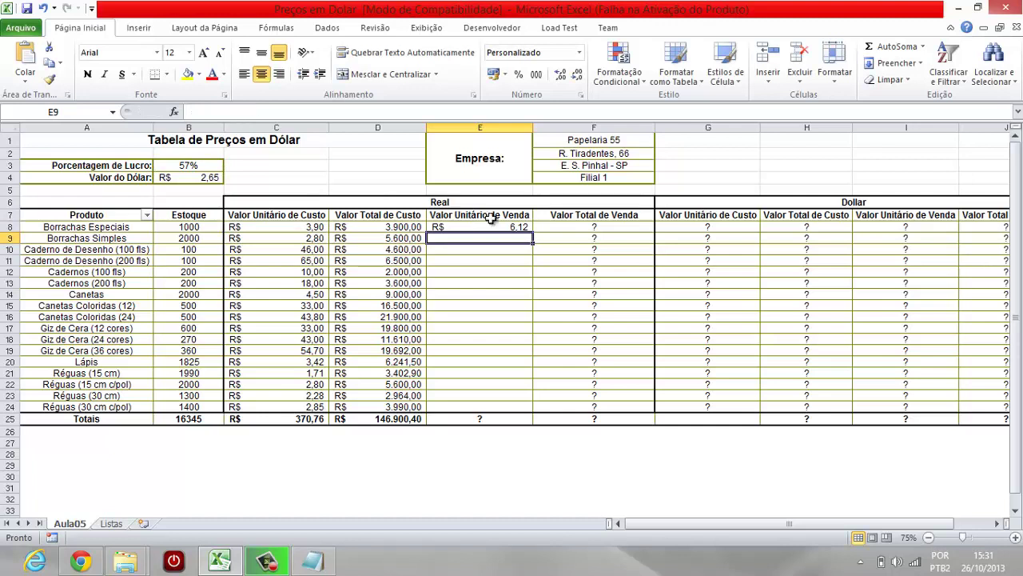
click(510, 228)
drag(533, 232, 539, 412)
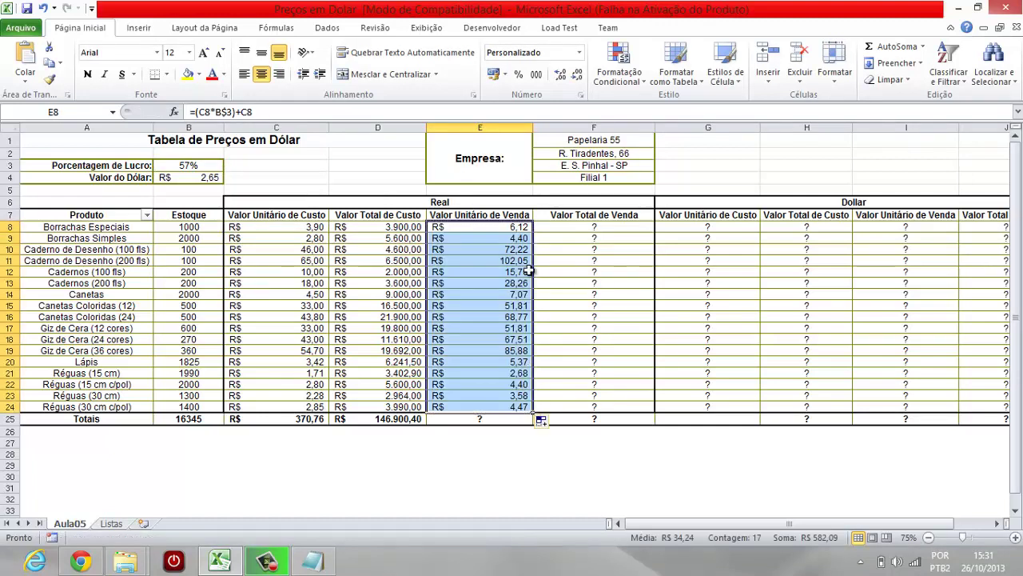
- Check that the unit sale price formulas in E8:E19 all refer to the locked profit percentage cell B$3
click(515, 227)
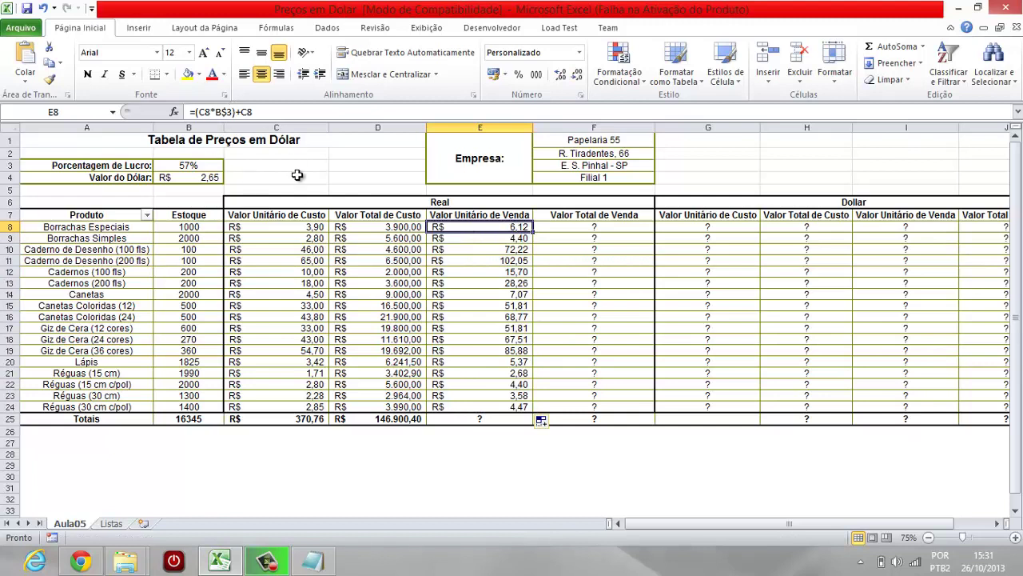
key(Down)
click(490, 248)
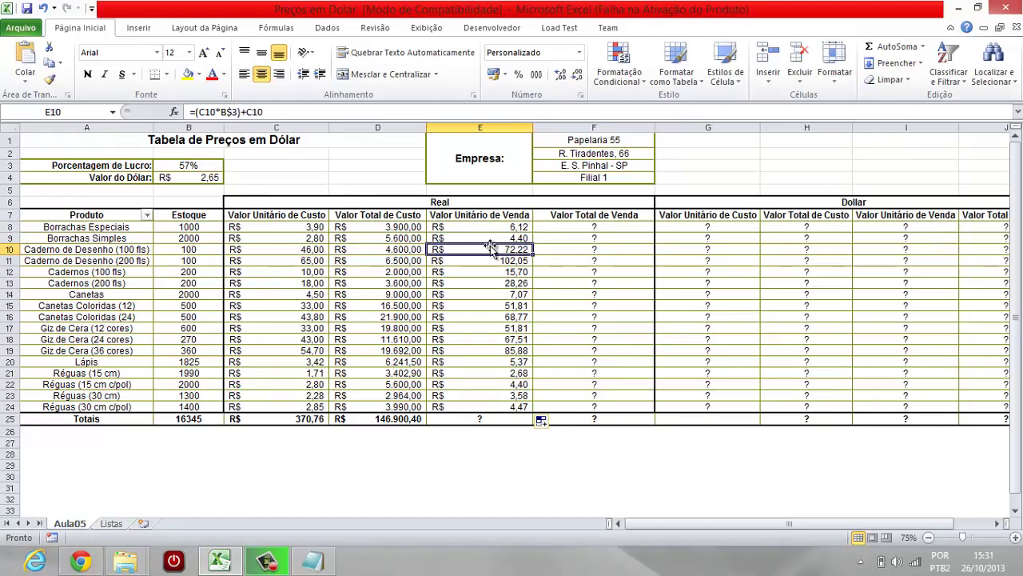
key(Down)
key(Down)
key(Down)
key(Down)
key(Down)
key(Down)
key(Down)
key(Down)
key(Down)
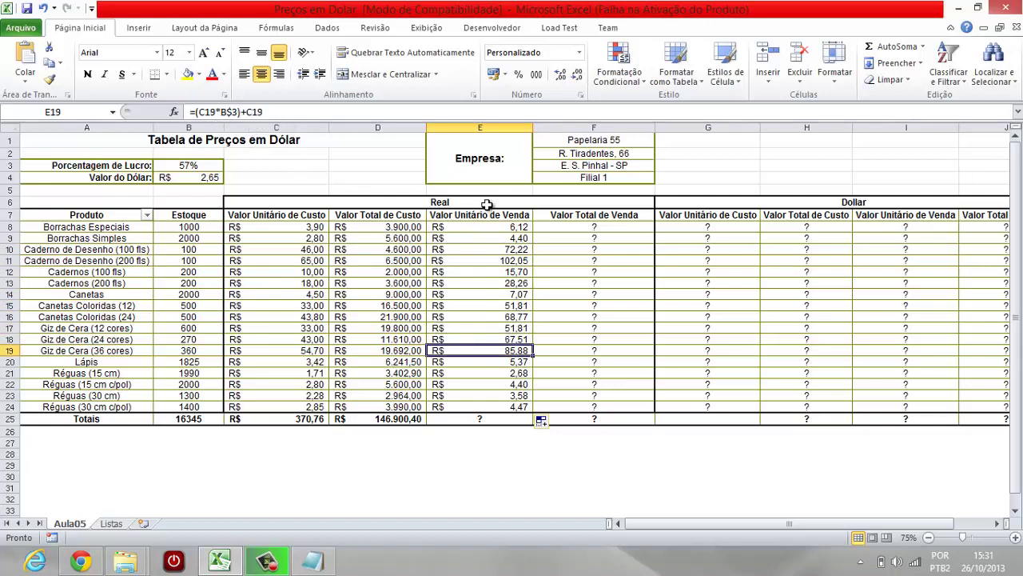
- Compare the unit sale price formulas in E8 and E9
click(502, 229)
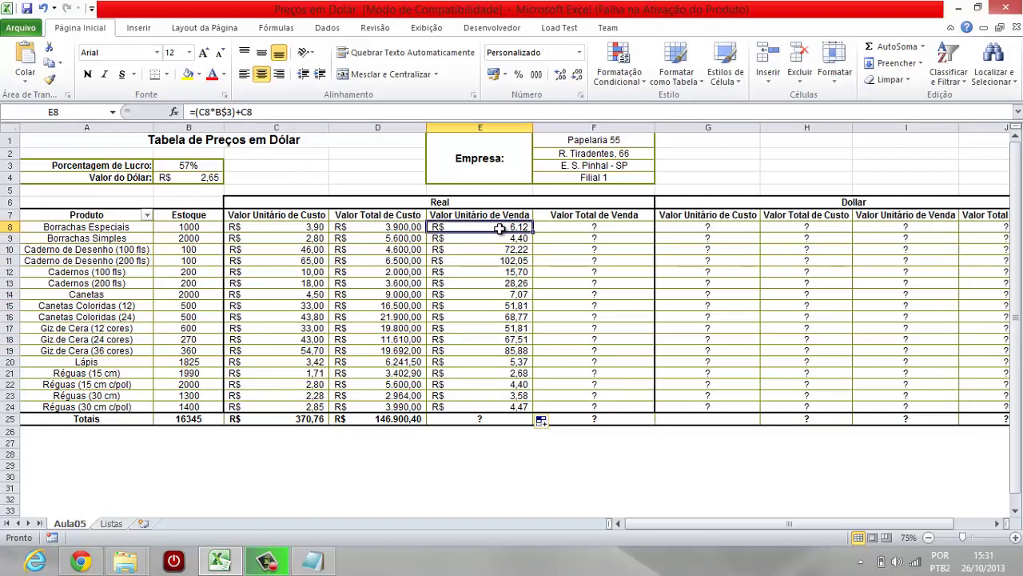
click(516, 238)
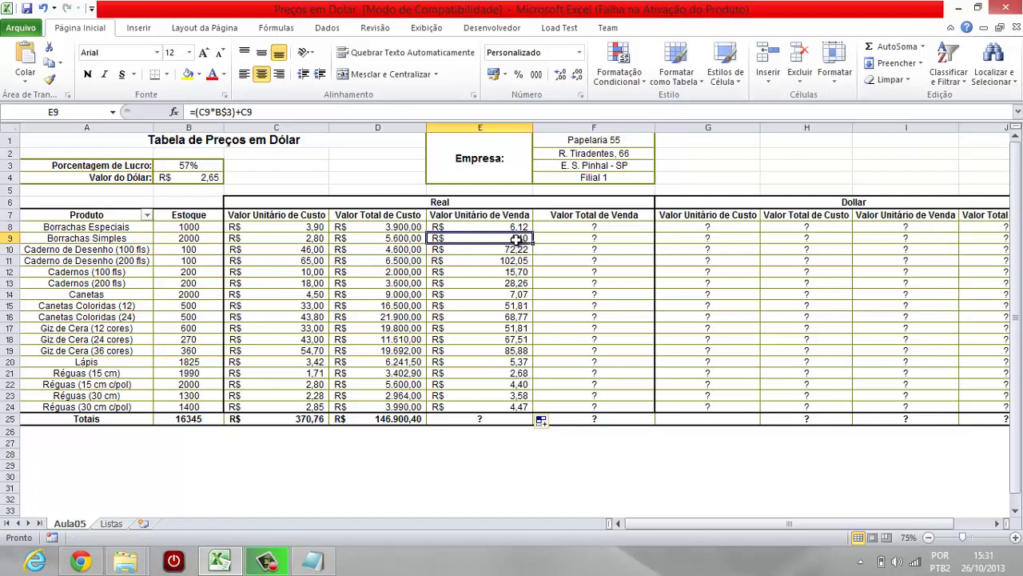
click(509, 225)
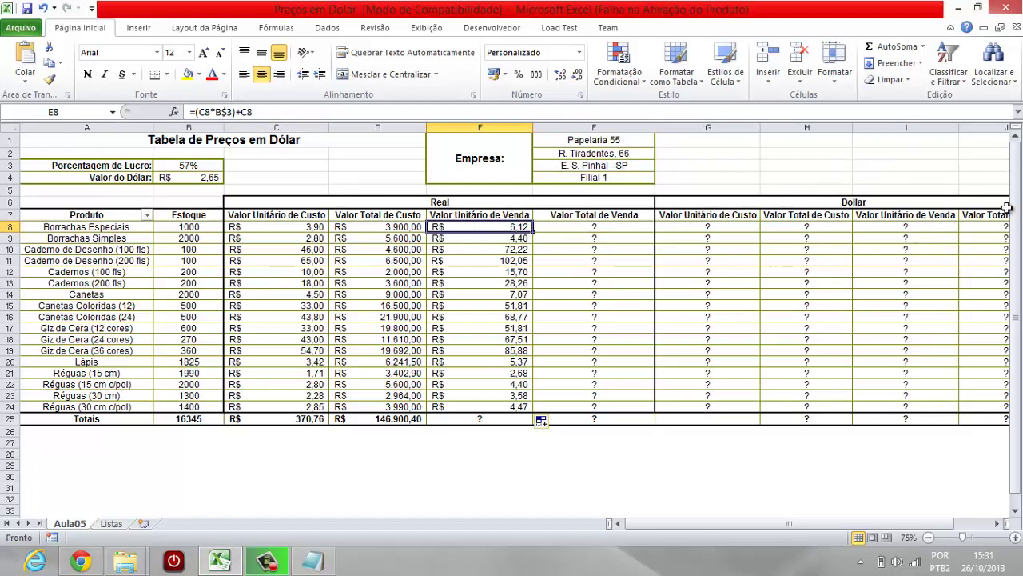
- Try locking the profit percentage's column as well in E8 with the formula =(C8*$B$3)+C8, and undo the edit
mouse_move(532, 231)
mouse_down()
mouse_move(894, 233)
mouse_move(572, 242)
mouse_move(533, 233)
mouse_up()
click(215, 114)
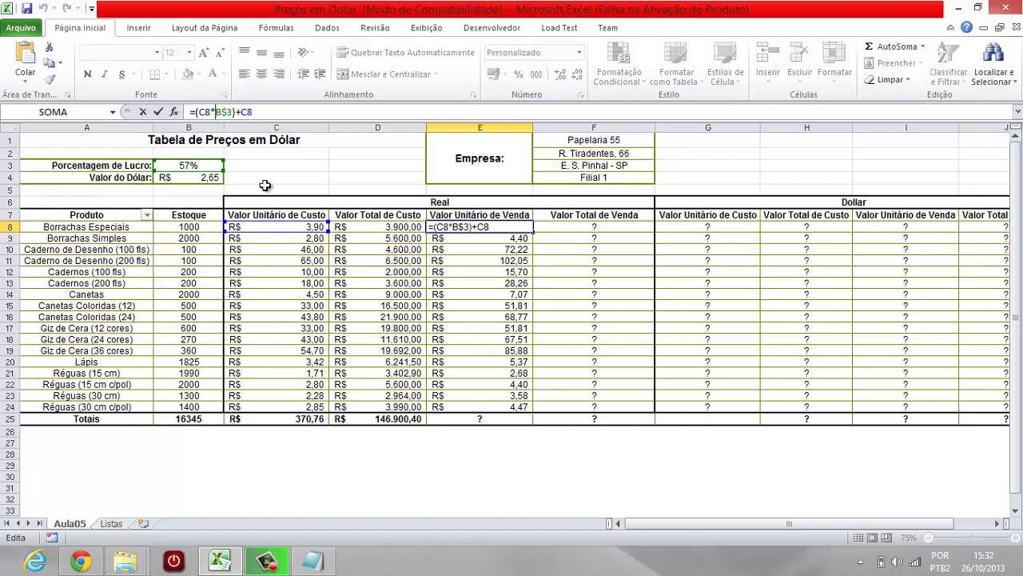
text($)
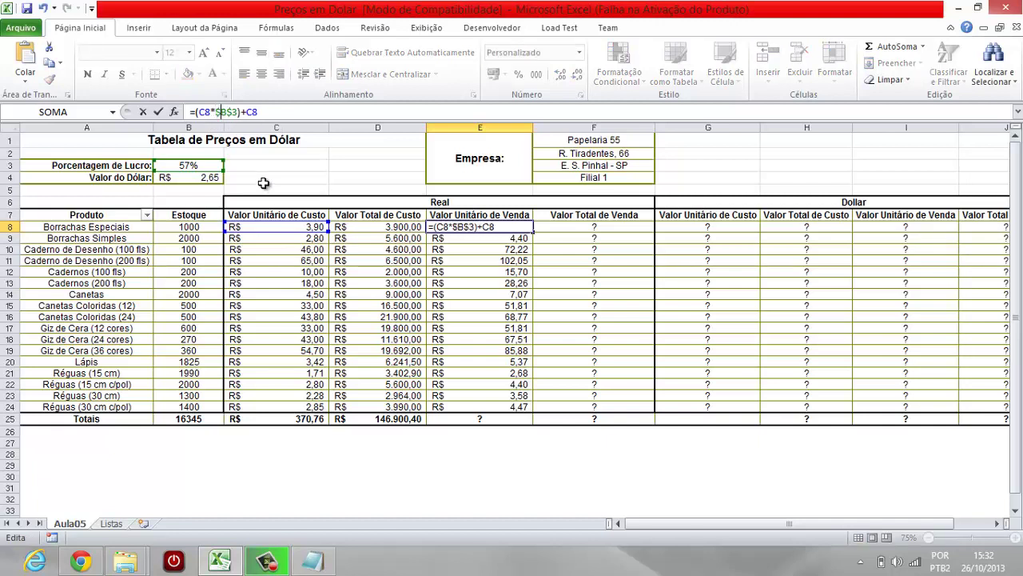
key(Return)
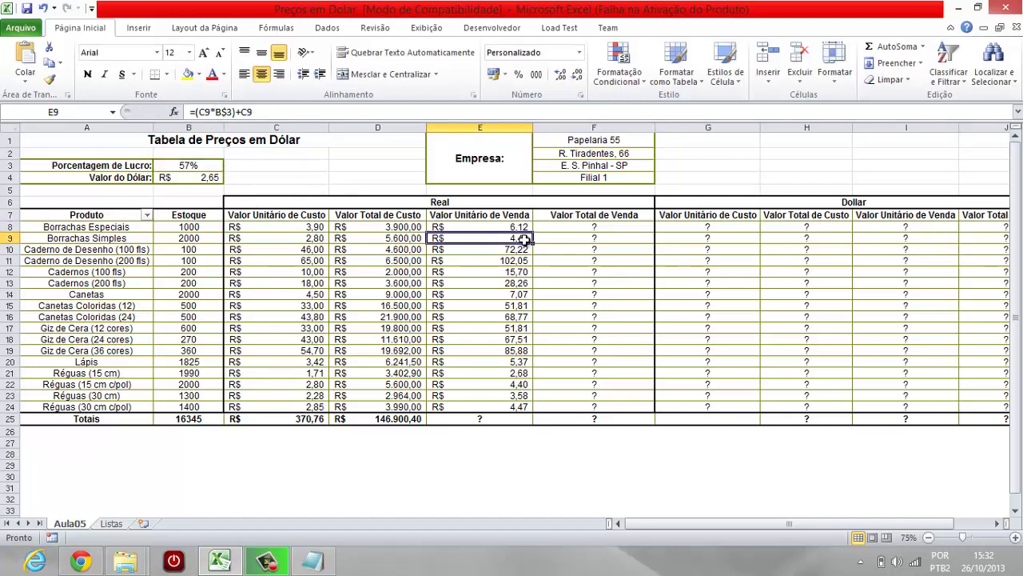
key(ctrl+z)
- Try copying the row-locked E8 formula across to H8, check the profit references in F8:H8, and undo the copy
mouse_move(531, 231)
mouse_down()
mouse_move(643, 226)
mouse_move(644, 236)
mouse_move(512, 231)
mouse_up()
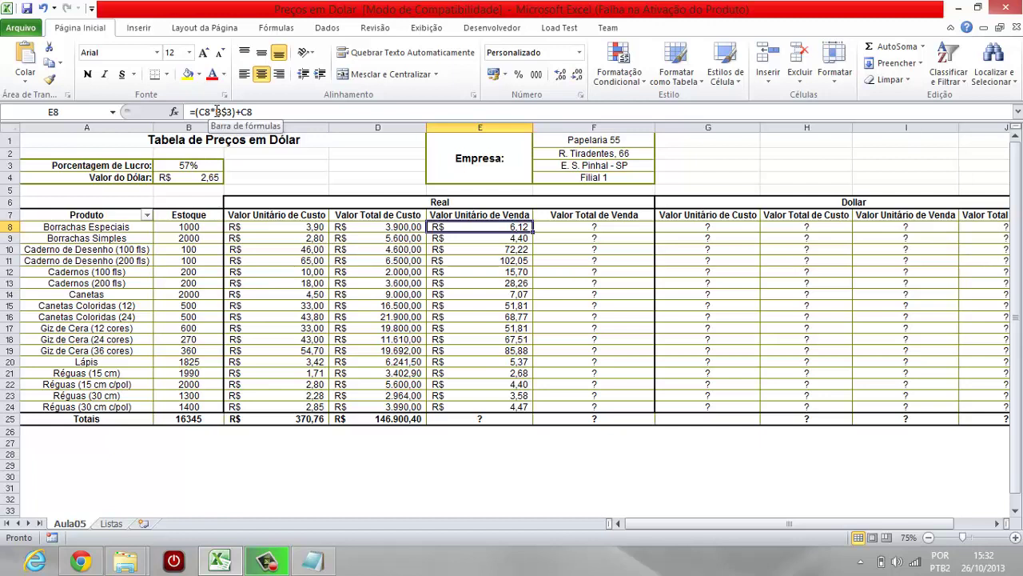
drag(531, 231, 809, 234)
click(599, 226)
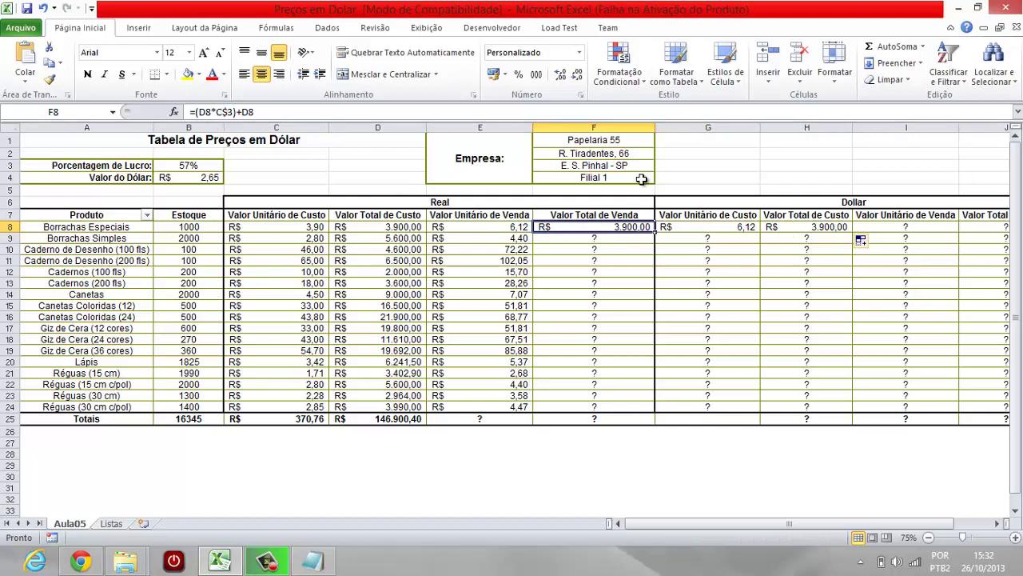
click(685, 226)
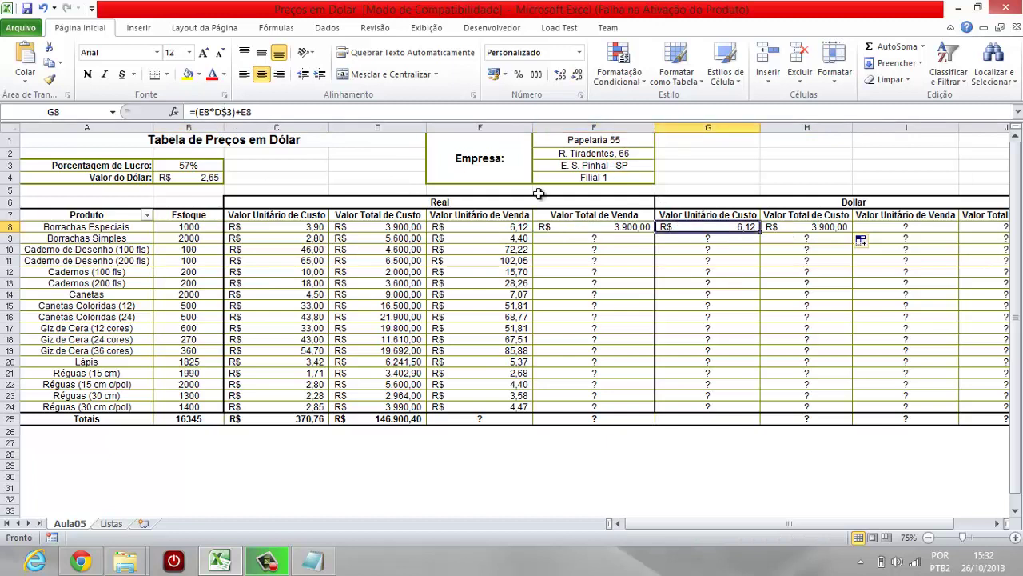
click(769, 227)
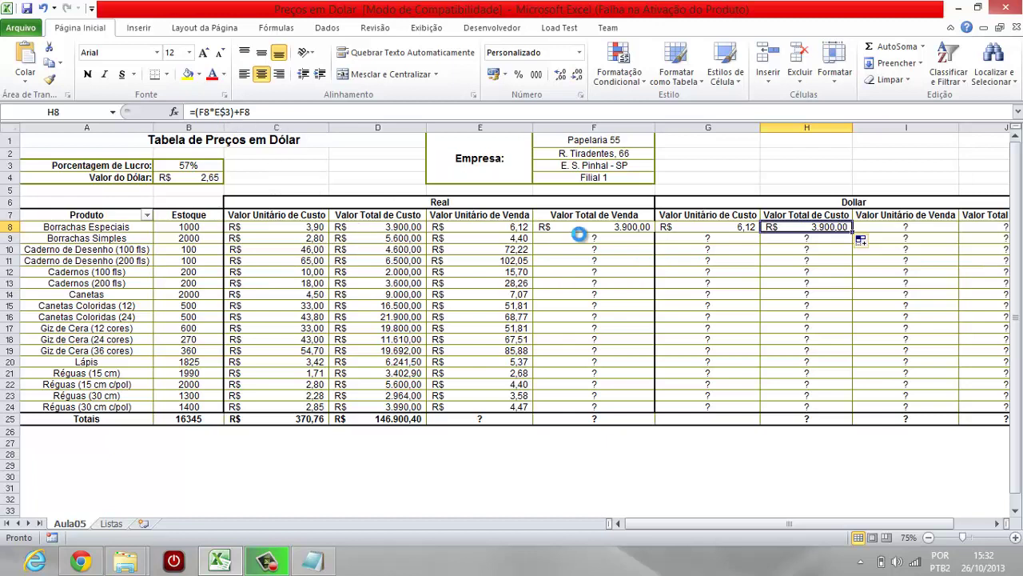
key(ctrl+z)
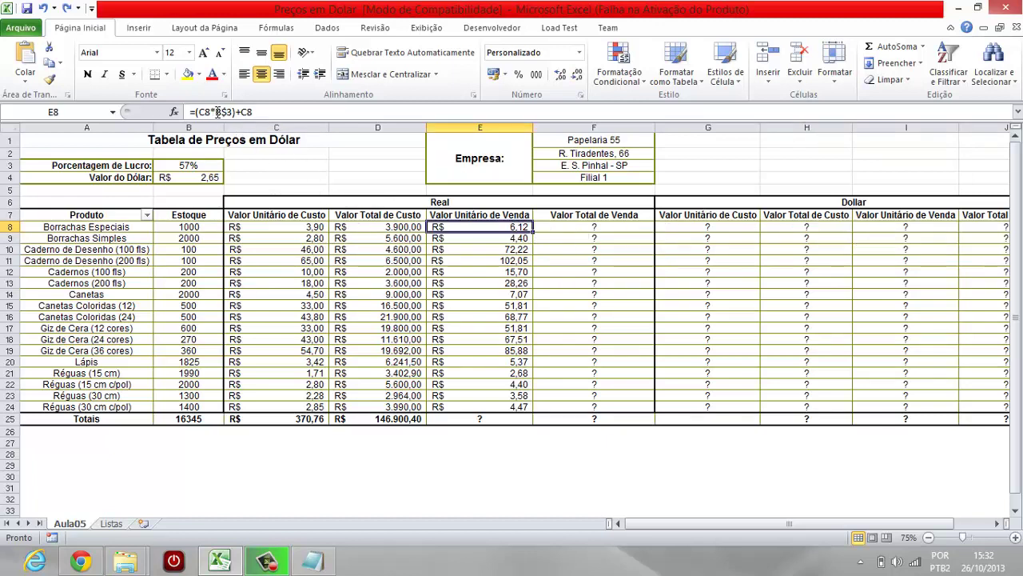
- Lock both the column and row of the profit percentage in E8 with the formula =(C8*$B$3)+C8
click(217, 112)
text($)
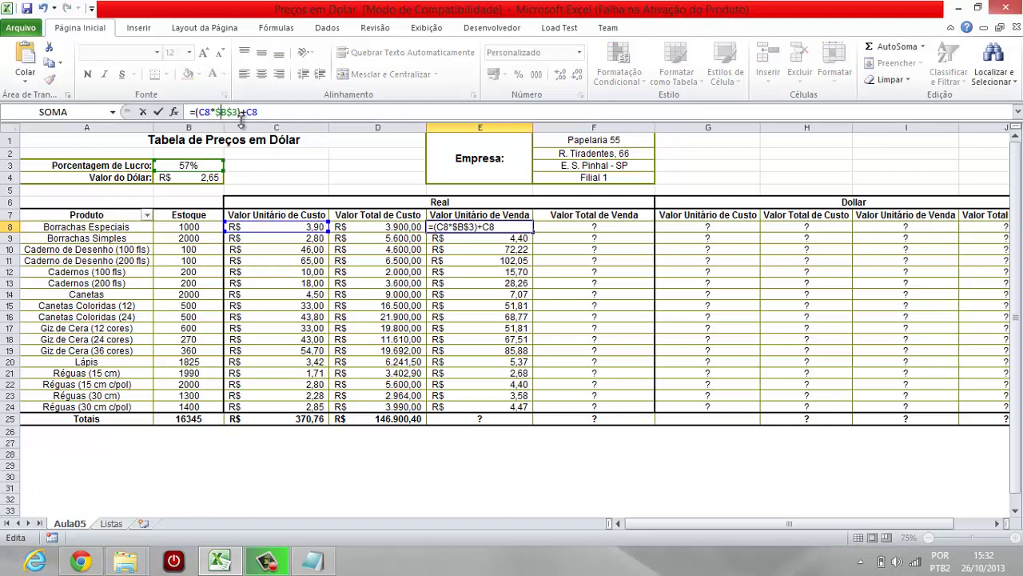
key(Return)
click(516, 236)
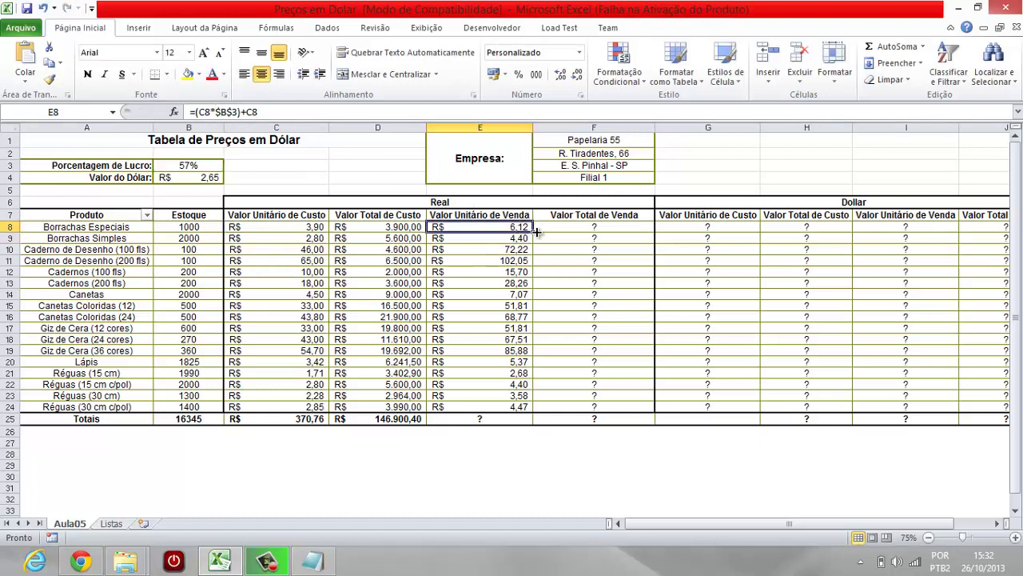
- Try copying the fully locked E8 formula across to I8 and check the profit reference in F8:H8
drag(532, 231, 909, 239)
click(566, 227)
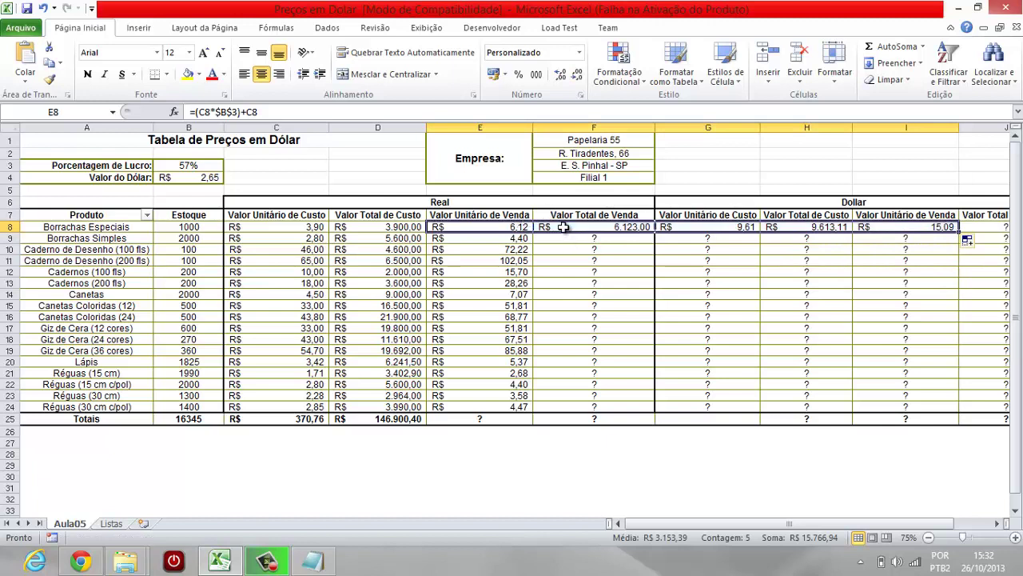
click(710, 227)
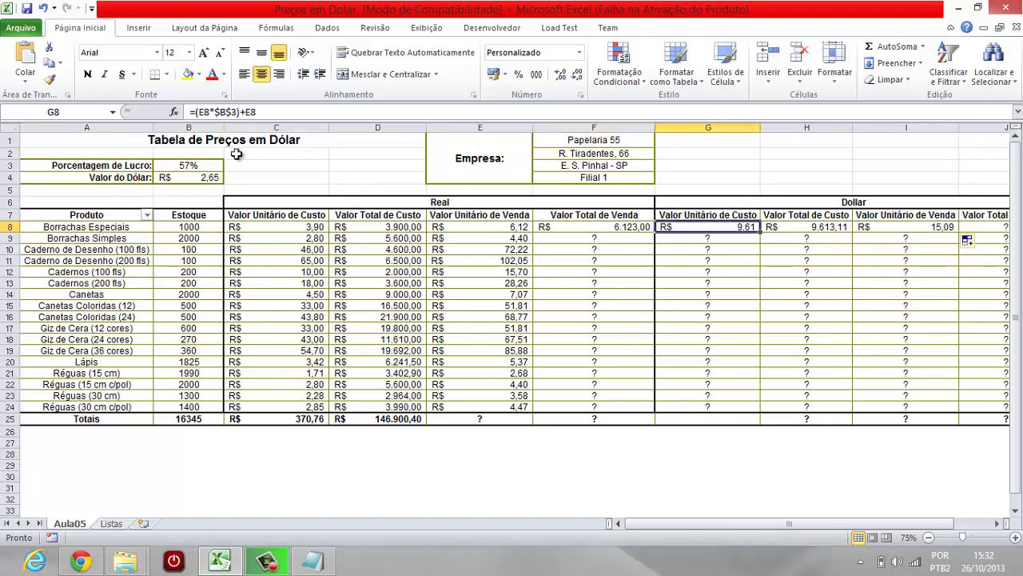
click(779, 225)
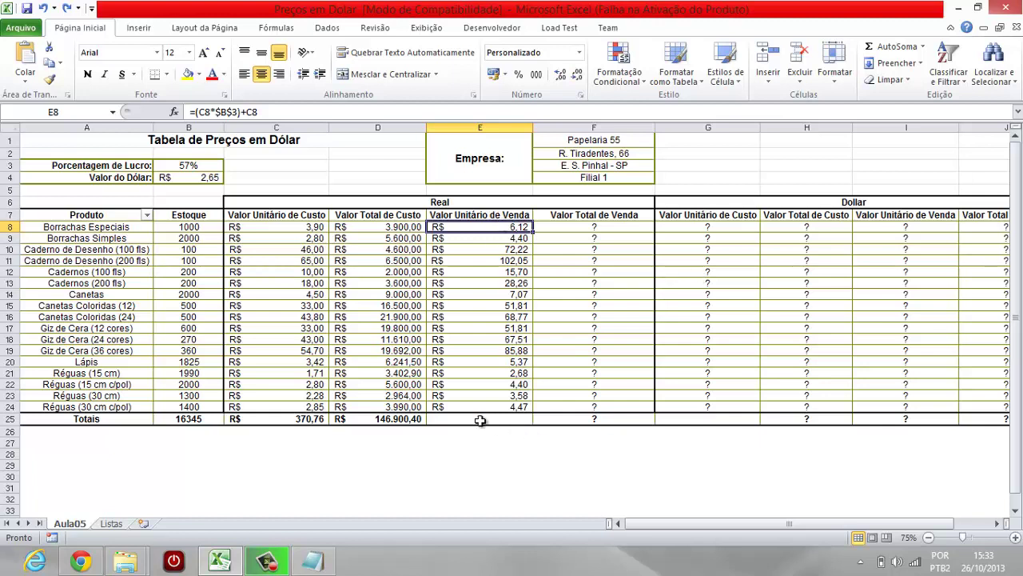
- Calculate the total sale value in F8 with the formula =B8*E8 and fill it down to F24
click(482, 419)
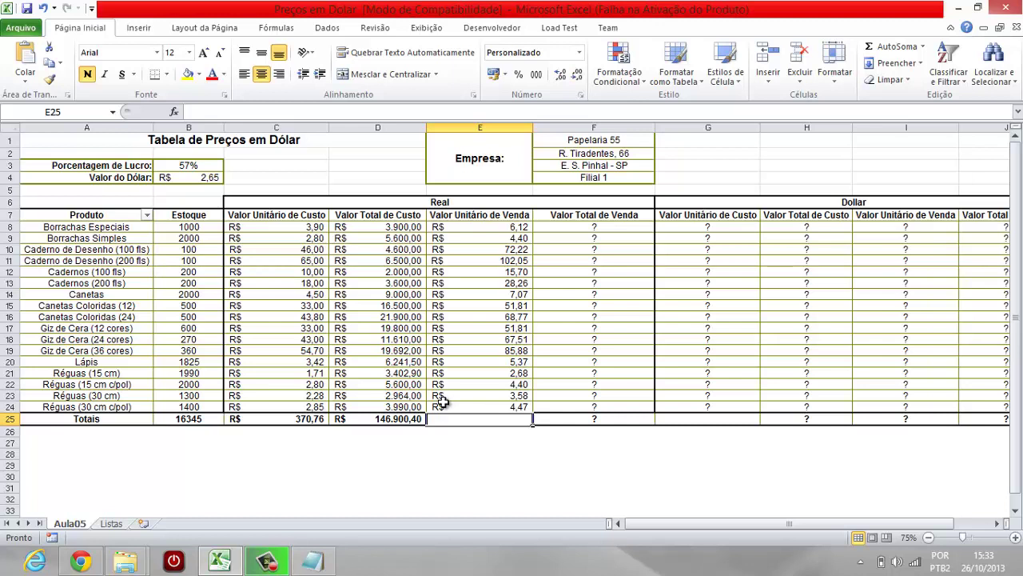
click(588, 230)
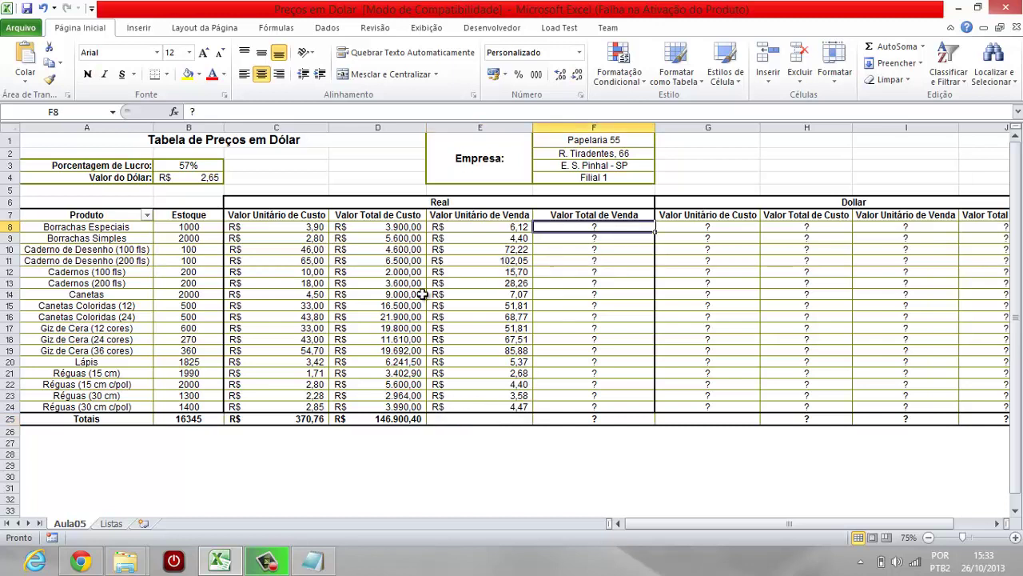
click(197, 226)
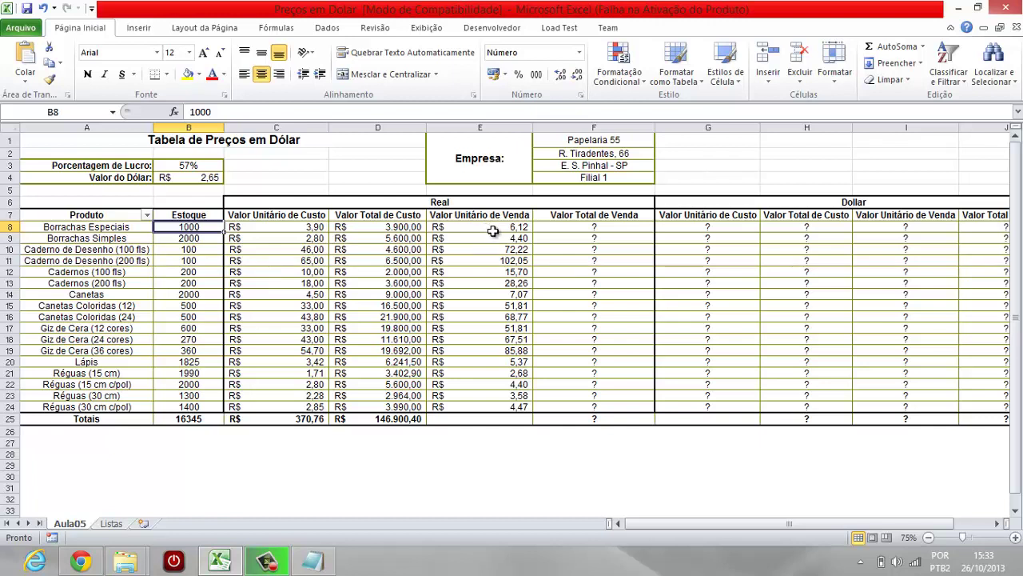
click(560, 230)
text(=)
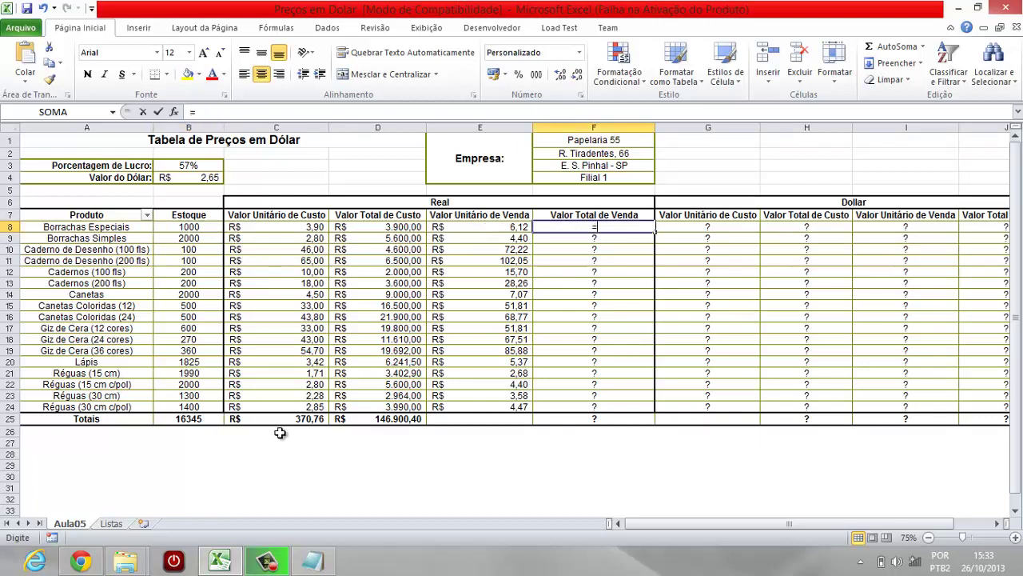
click(171, 227)
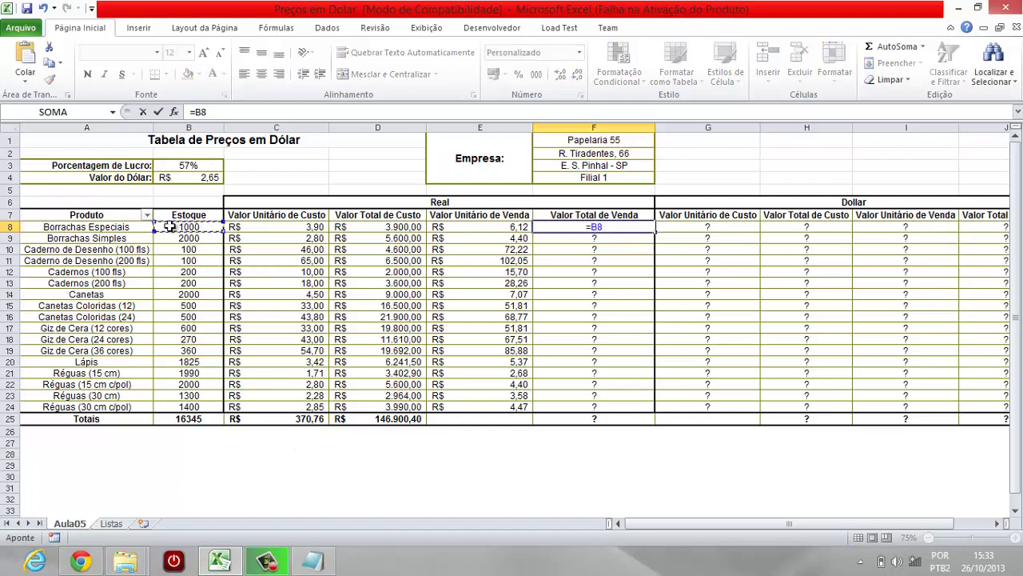
text(*)
click(526, 227)
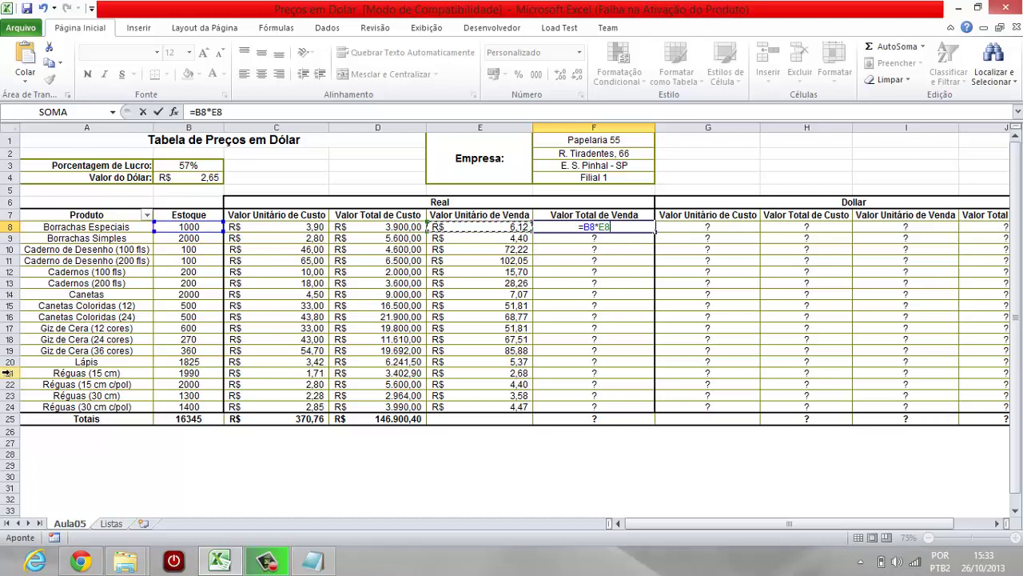
key(Return)
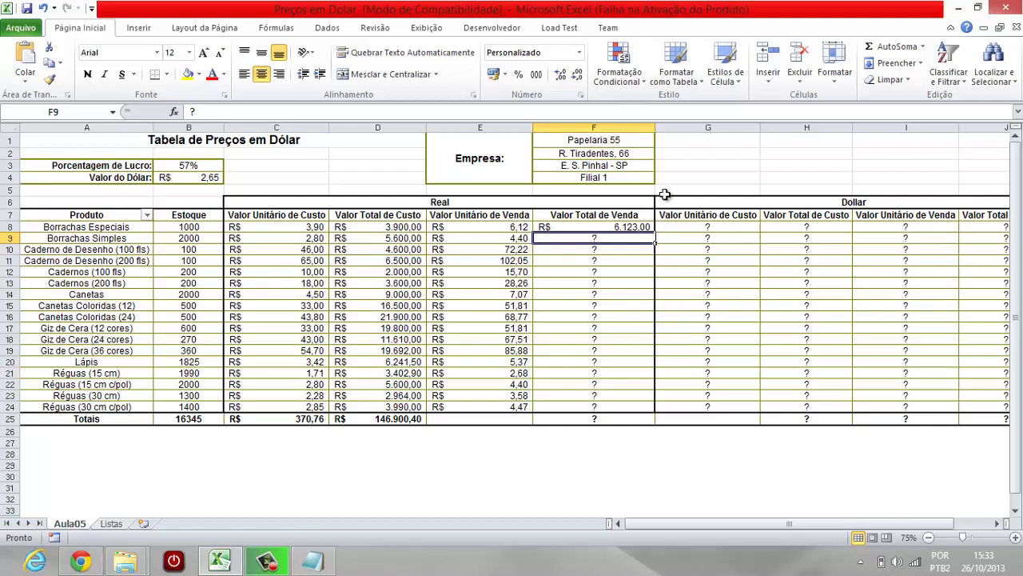
click(645, 227)
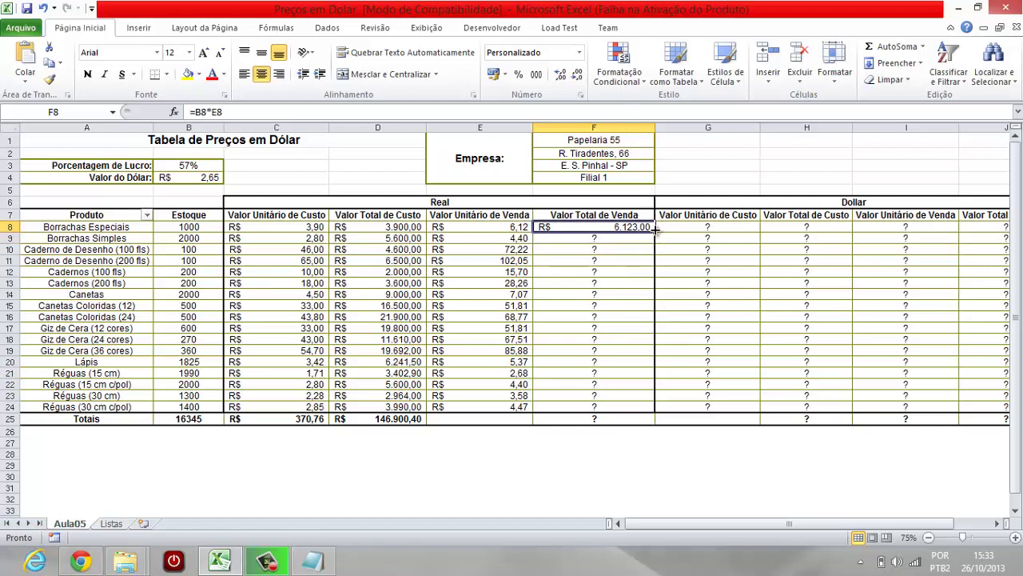
drag(655, 232, 648, 414)
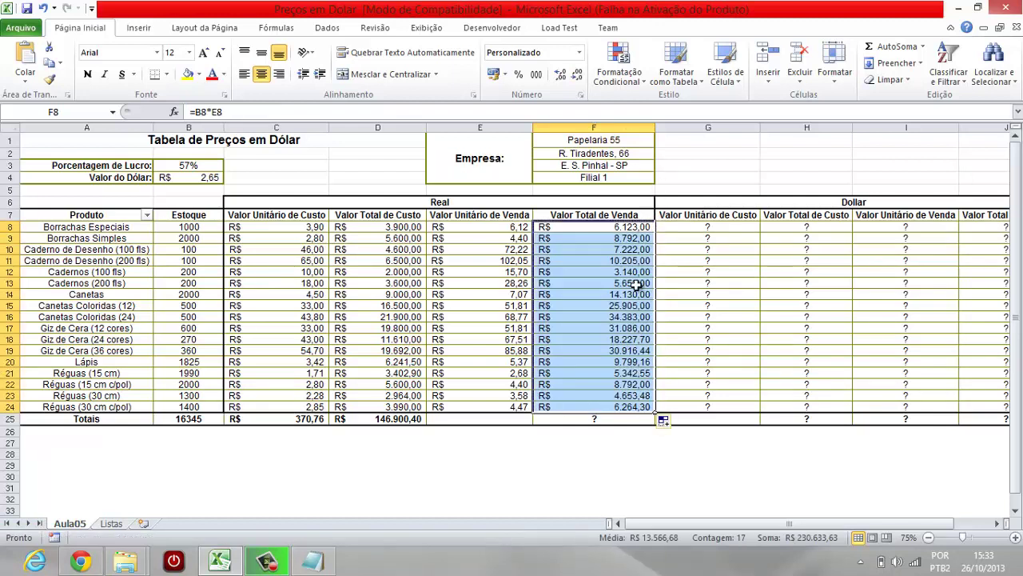
- Check the stock and unit sale price references in the total sale value formulas in F8:F11
click(632, 229)
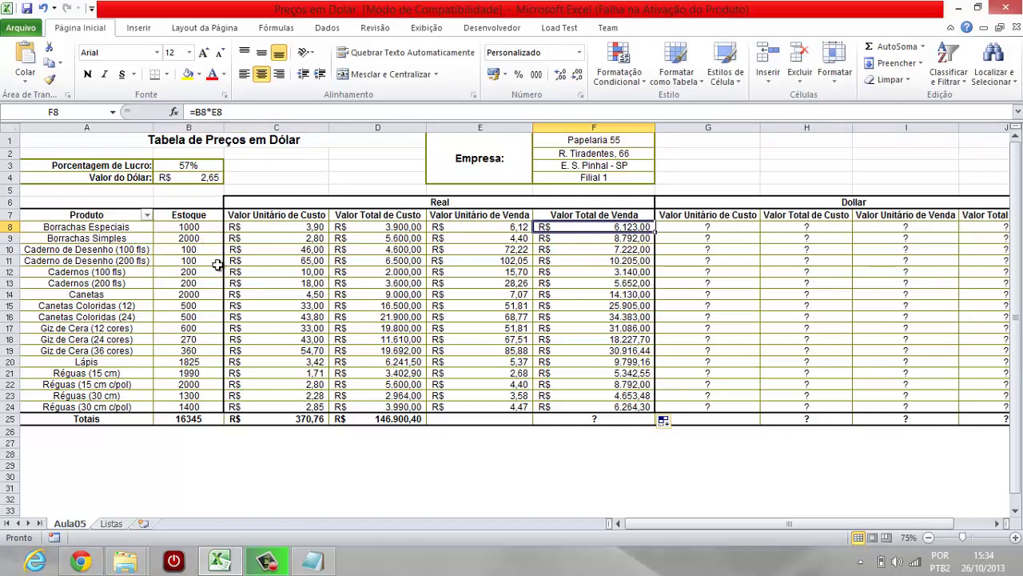
click(617, 241)
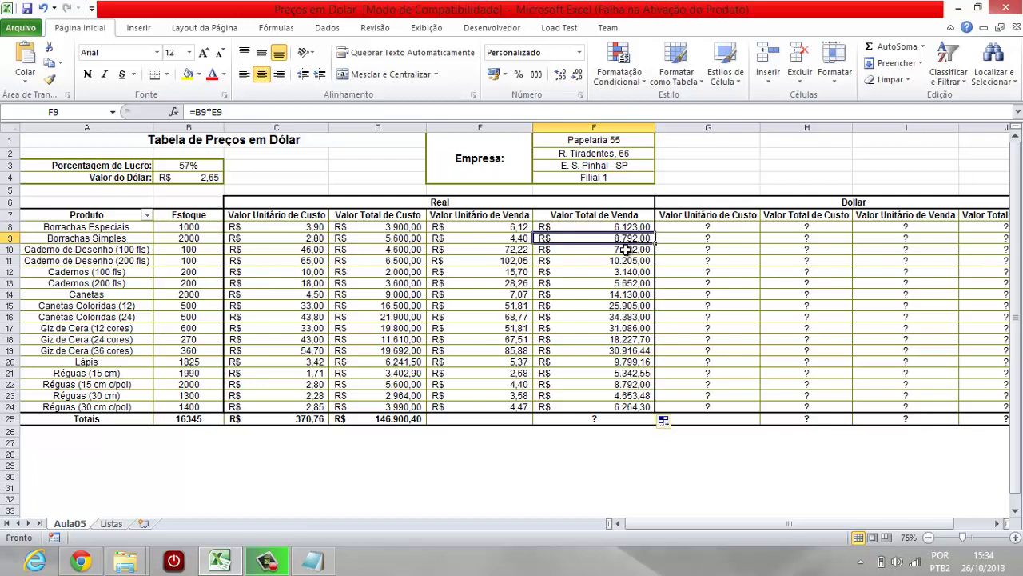
click(629, 253)
click(629, 266)
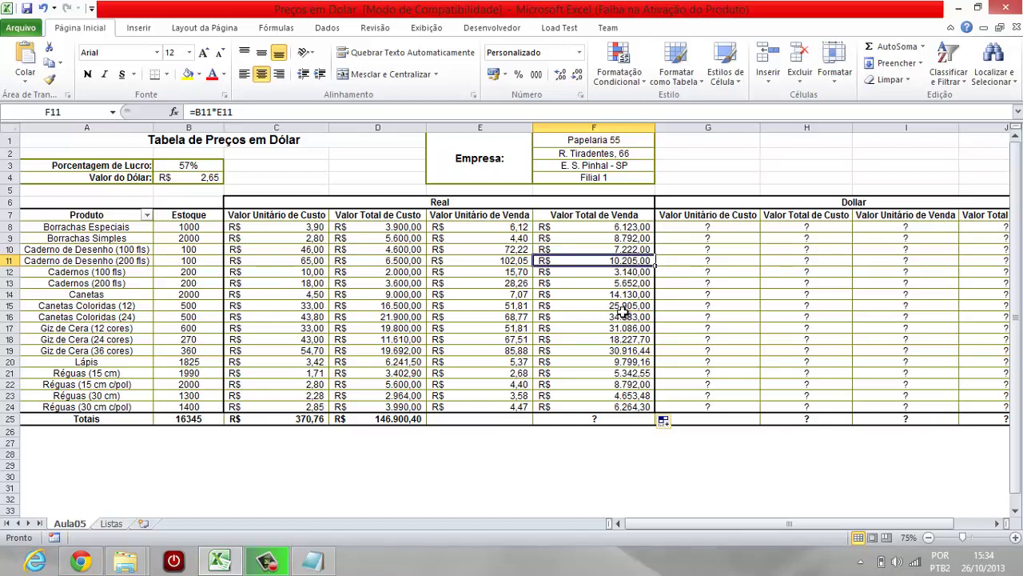
- Sum the total sale values in F25 with =SOMA(F8:F24) and compare it with the total cost in D25
drag(630, 228, 632, 409)
click(617, 420)
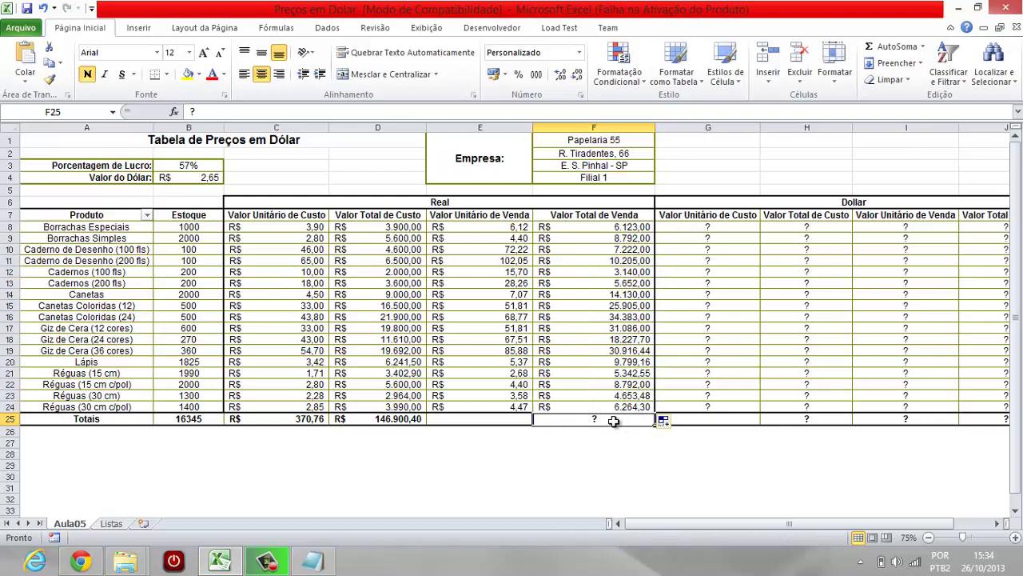
drag(605, 229, 609, 417)
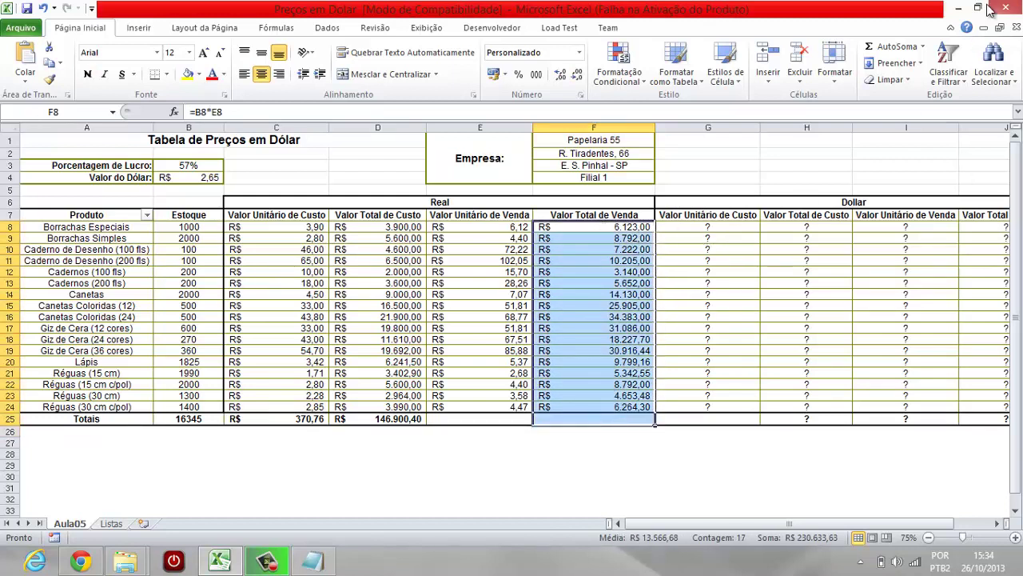
click(897, 47)
click(644, 419)
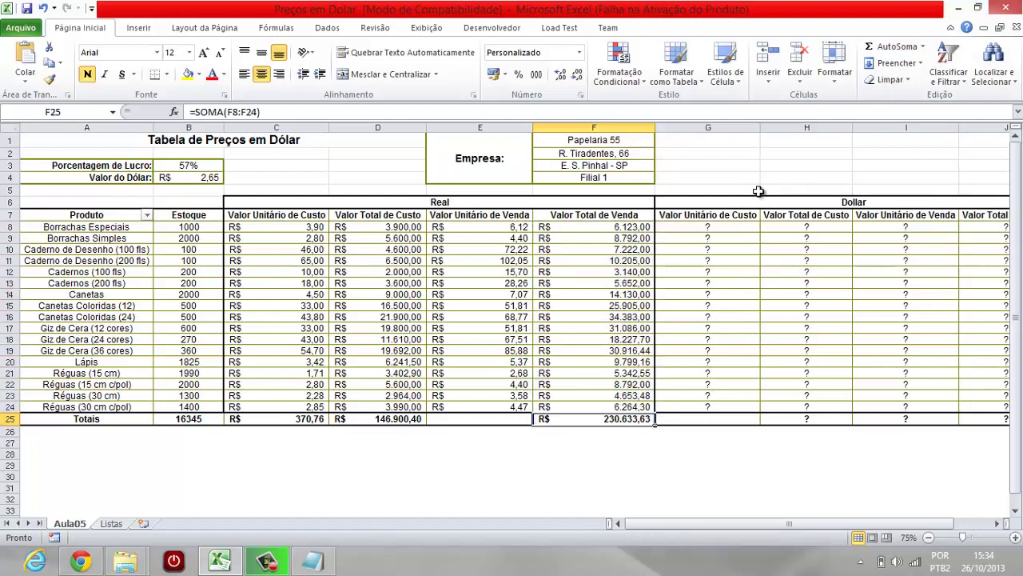
click(404, 422)
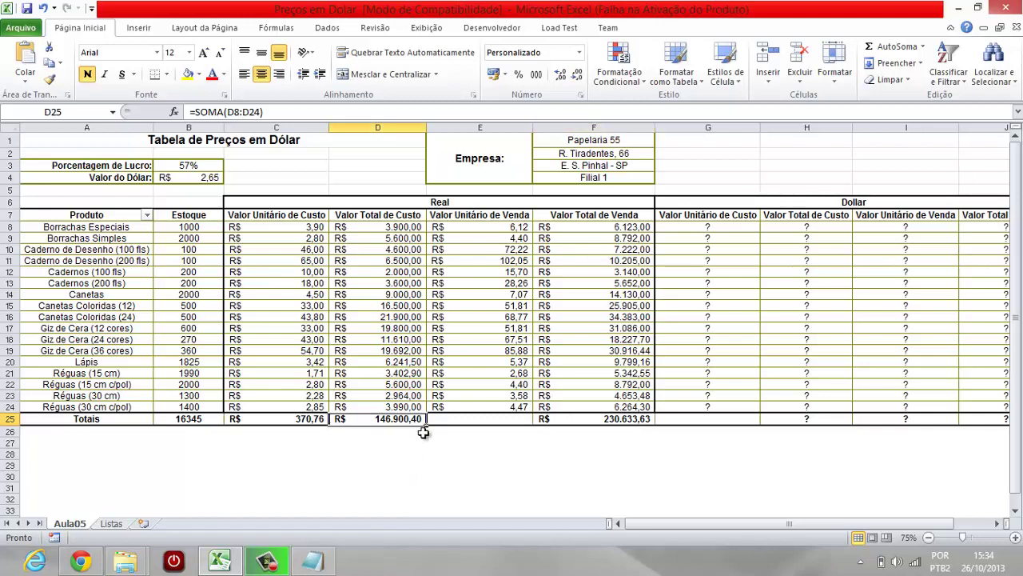
click(640, 416)
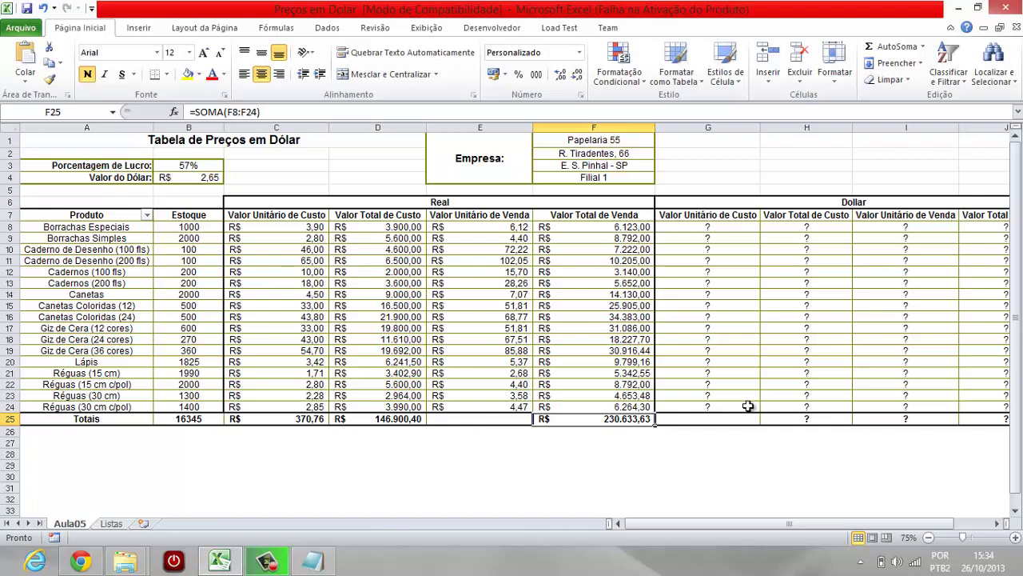
- Highlight the Real block C6:F25 and the Dollar block G6:J25 to compare the two sections
click(468, 206)
drag(469, 209, 587, 418)
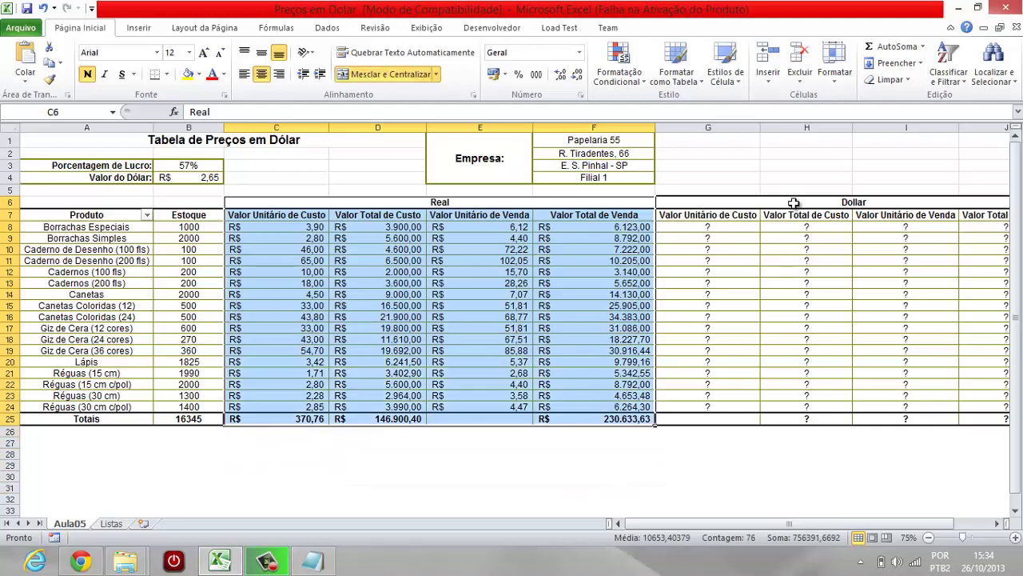
drag(795, 202, 749, 418)
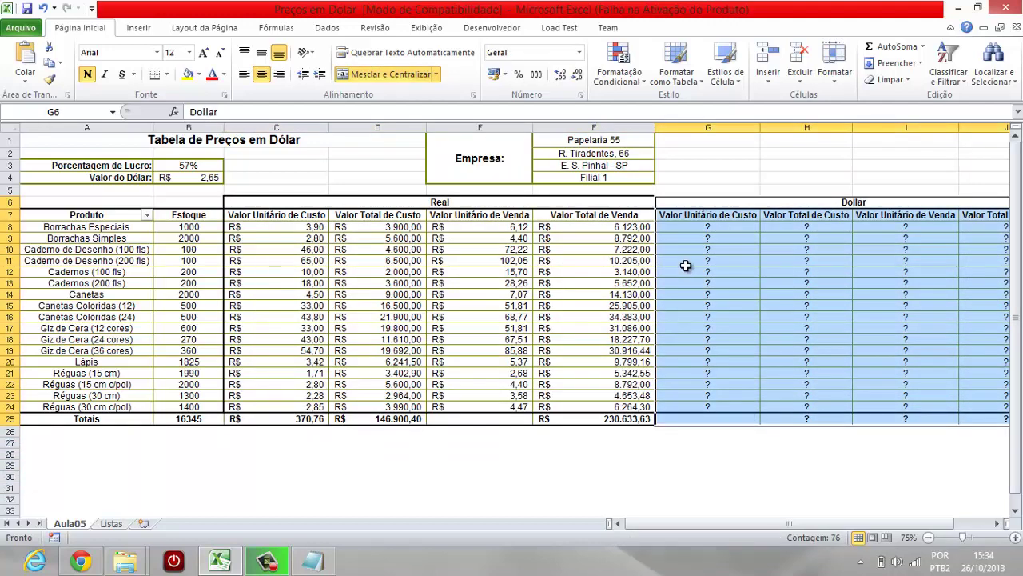
- Clear the question-mark placeholders from the Dollar unit cost cells G8:G24
drag(694, 230, 708, 406)
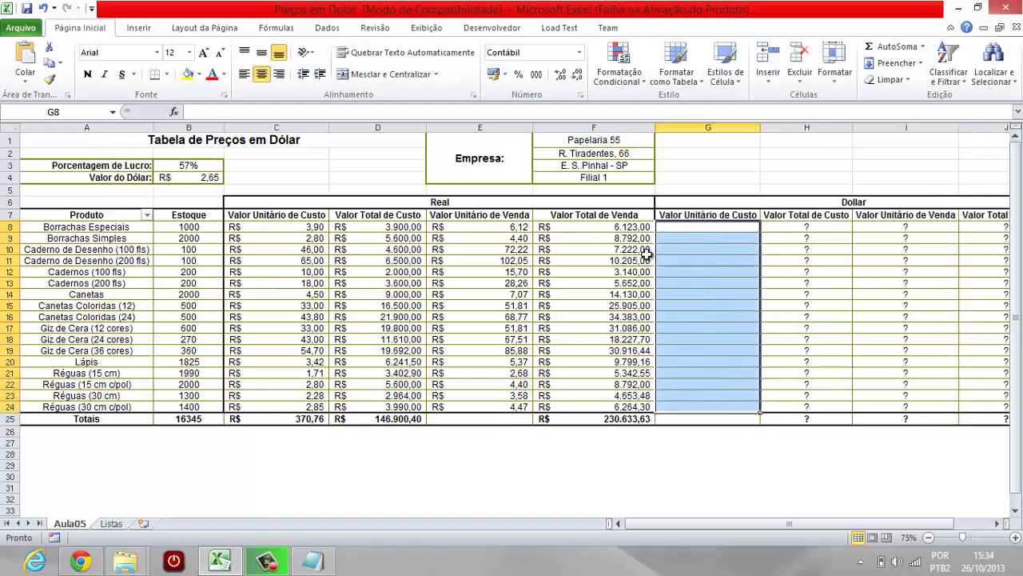
key(Delete)
click(705, 231)
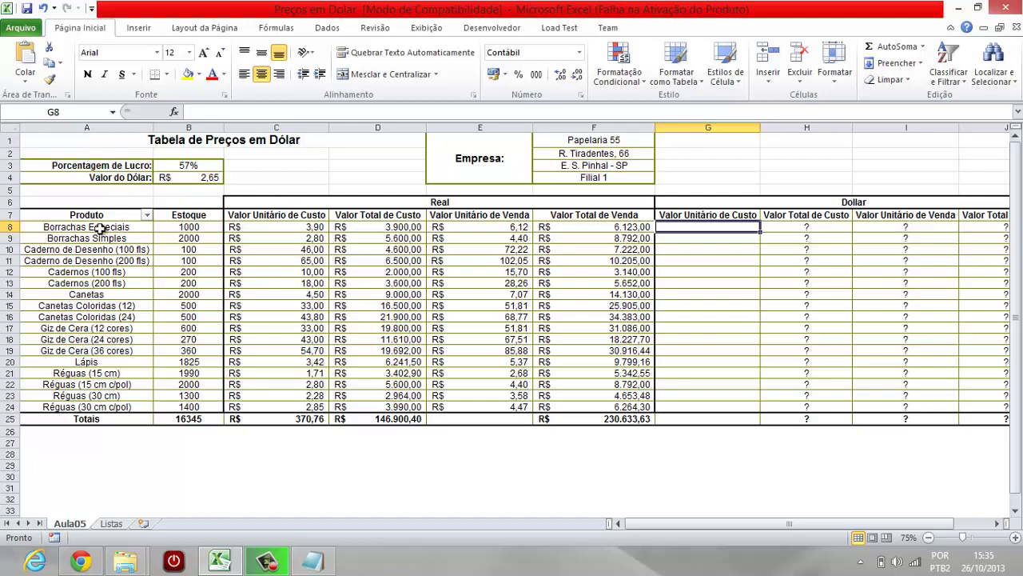
- Convert the first product's unit cost to dollars in G8 with the formula =C8/B4
click(308, 227)
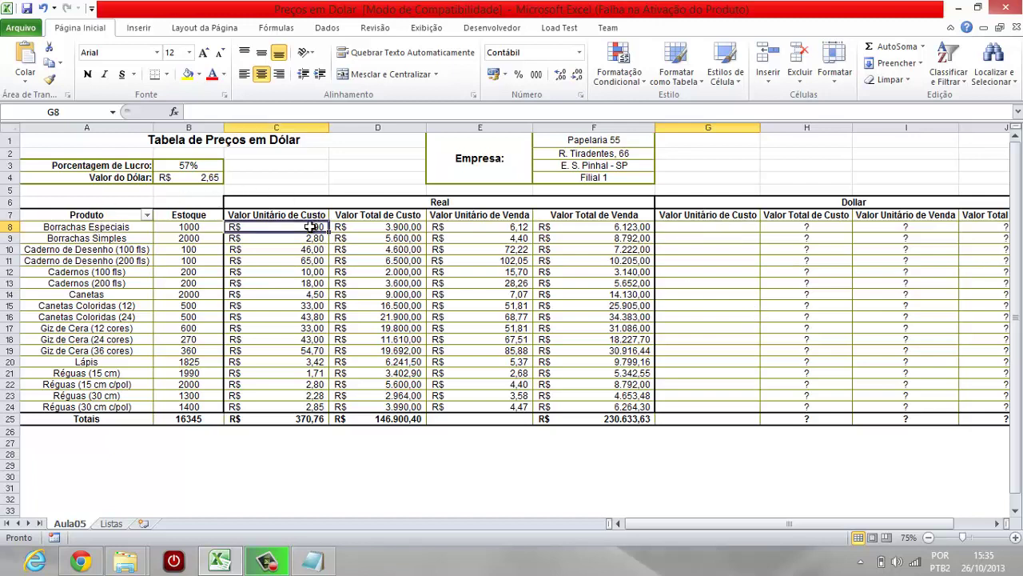
click(712, 227)
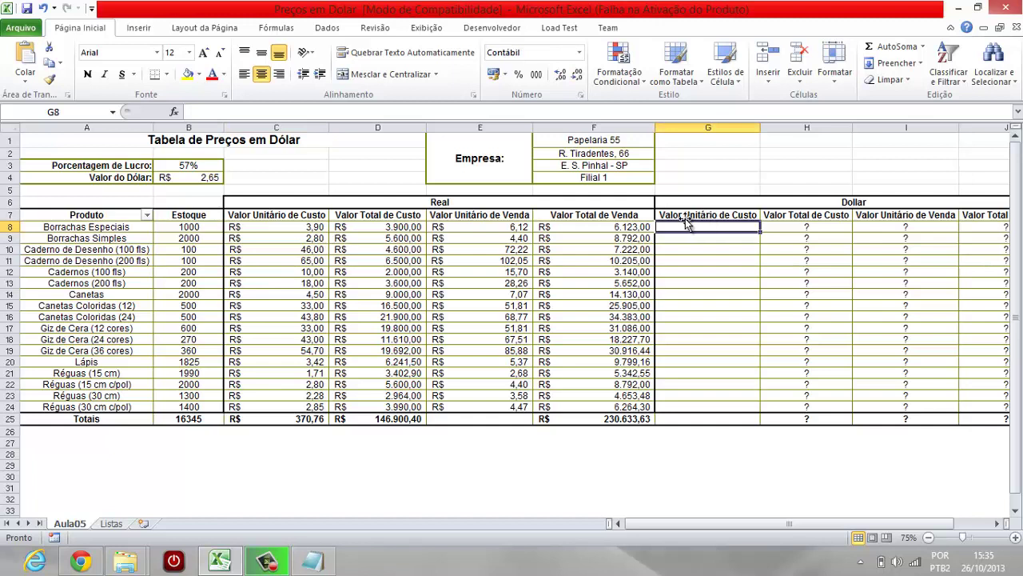
click(196, 179)
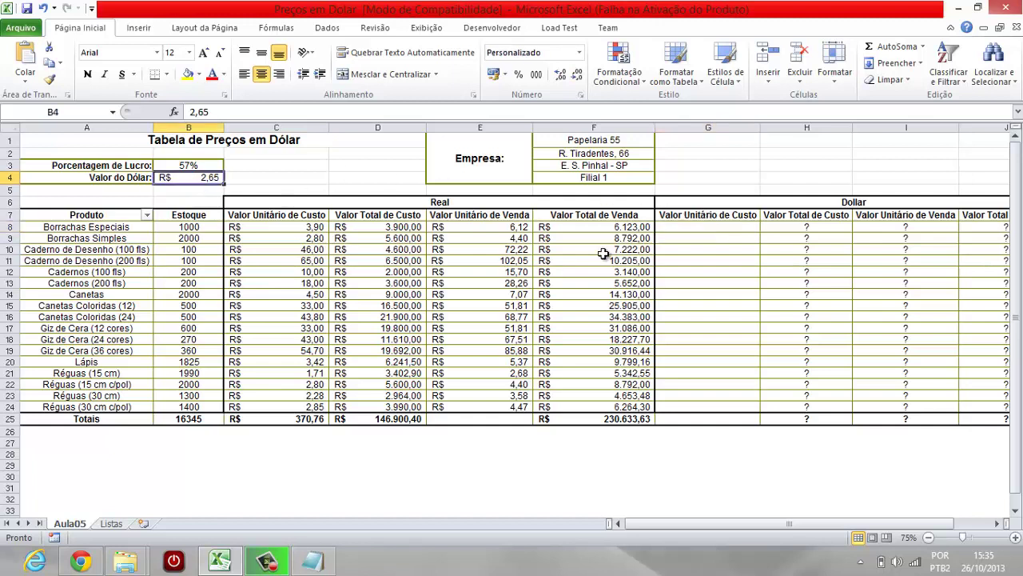
click(699, 227)
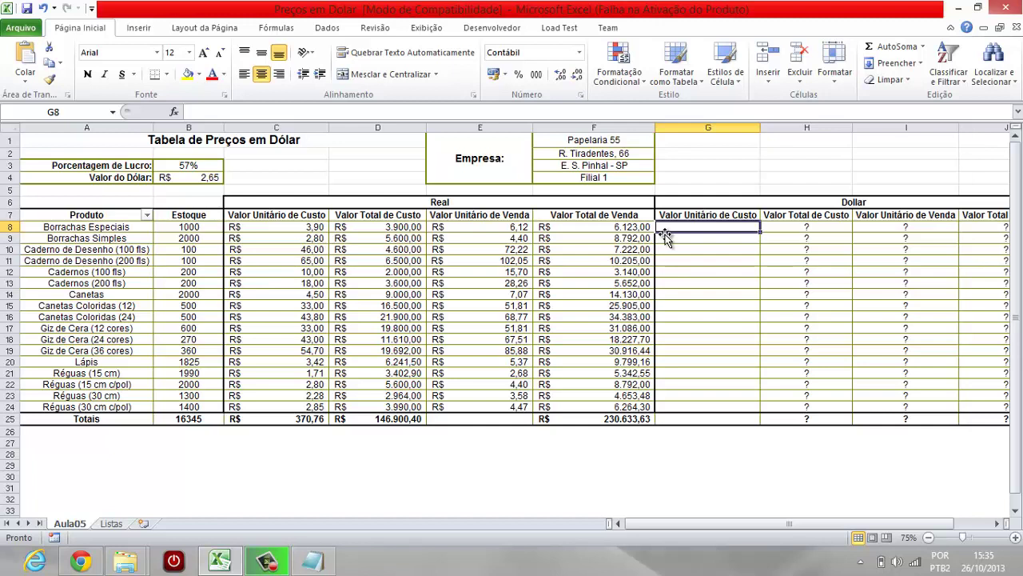
text(=)
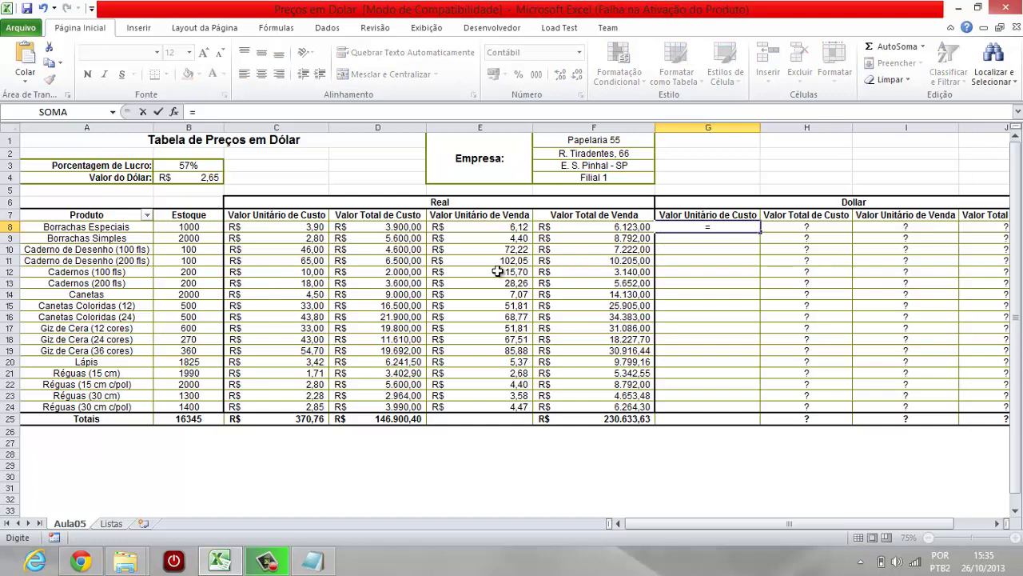
click(318, 228)
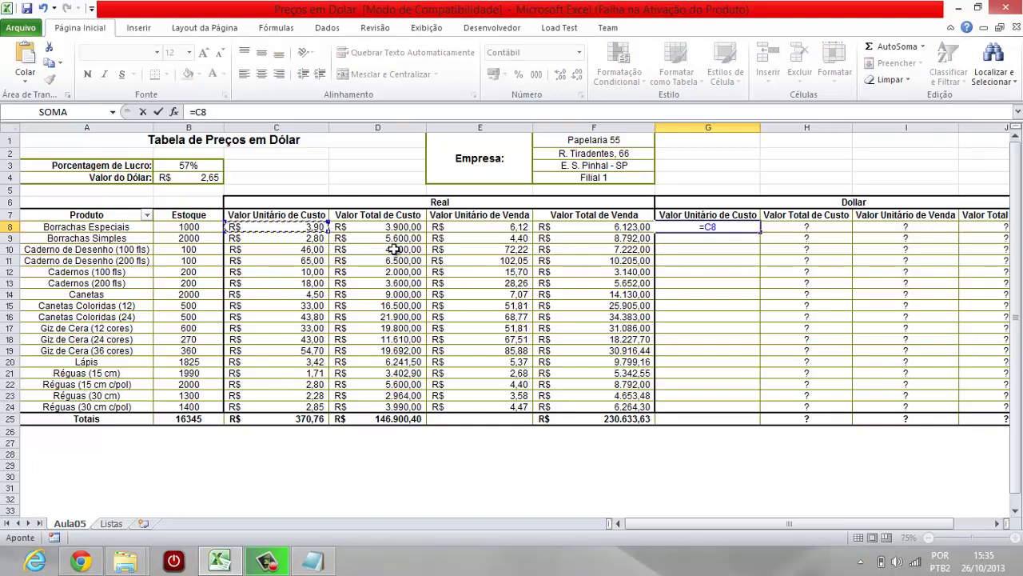
text(/)
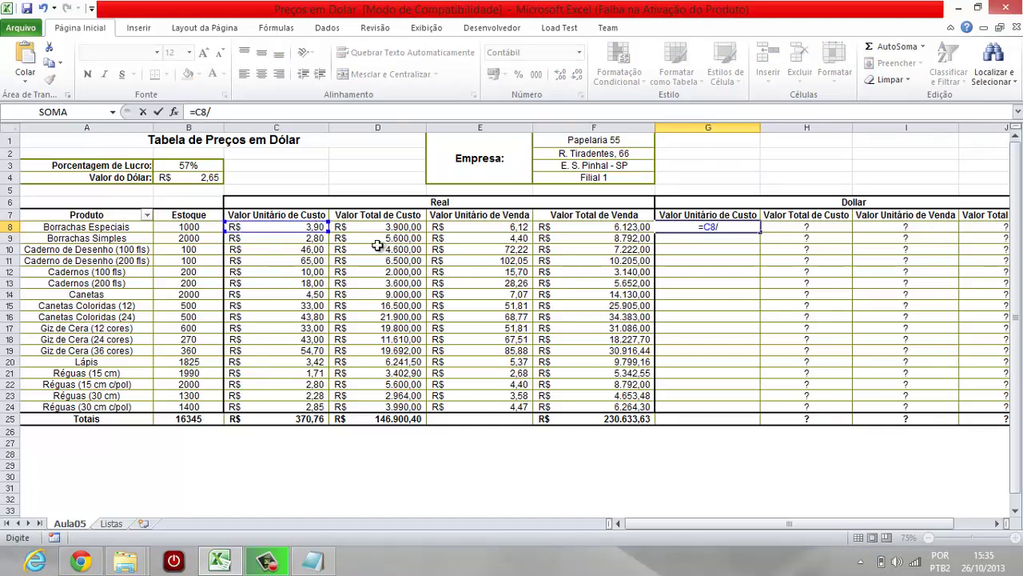
click(196, 176)
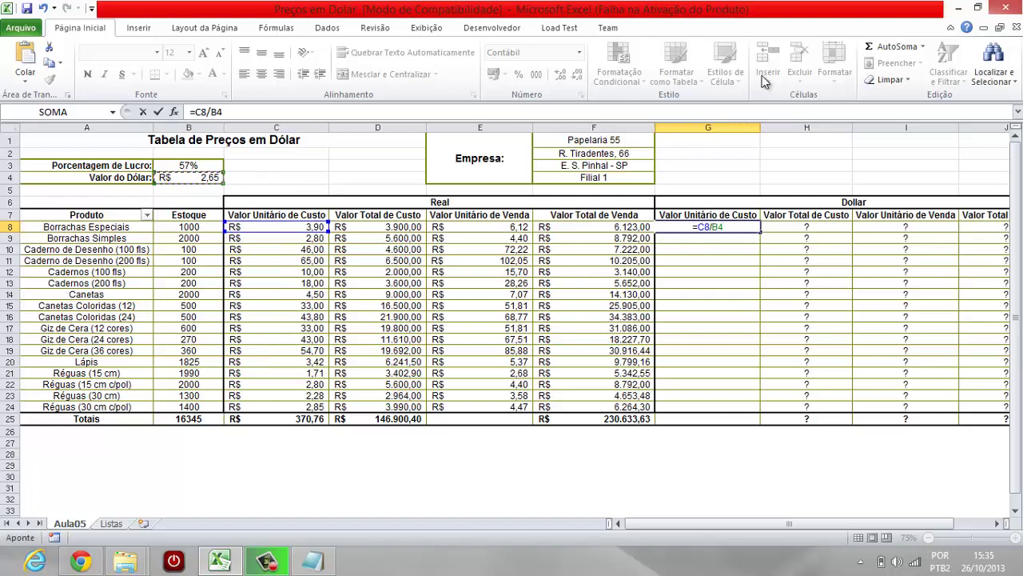
key(Return)
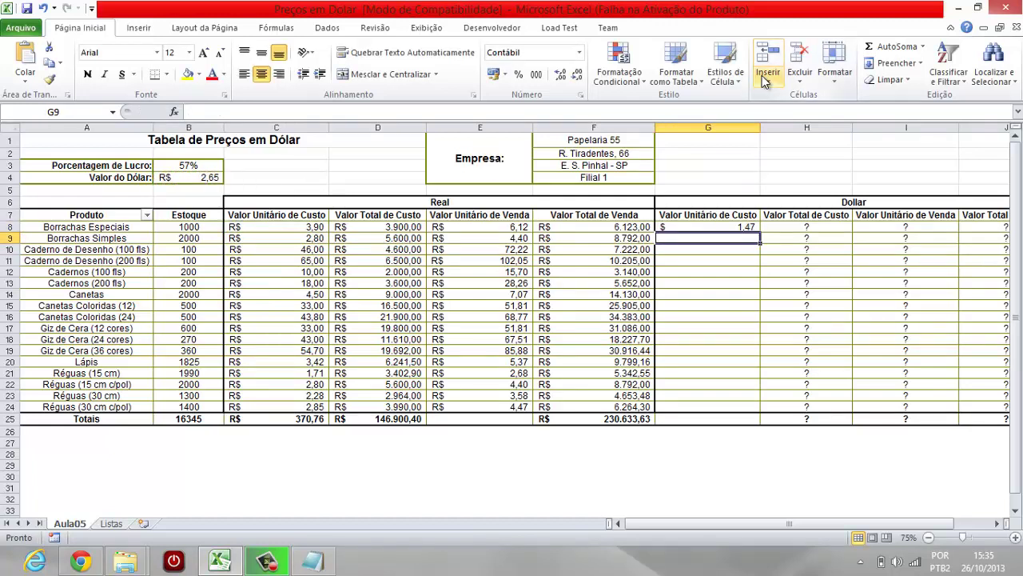
key(Up)
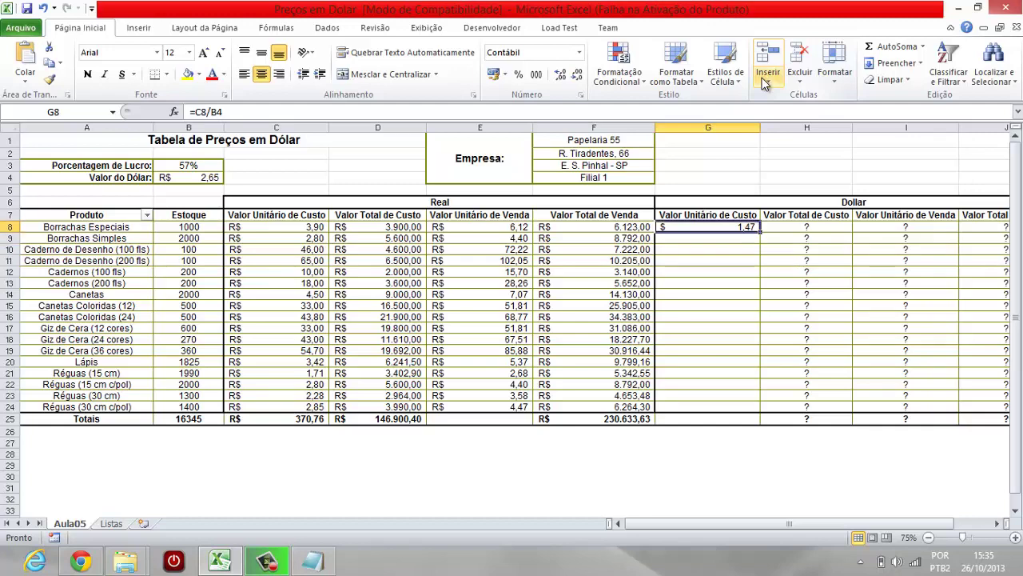
- Clear the question-mark placeholders from the remaining Dollar columns, H8:J25
key(Right)
key(Right)
key(Right)
key(Left)
key(Left)
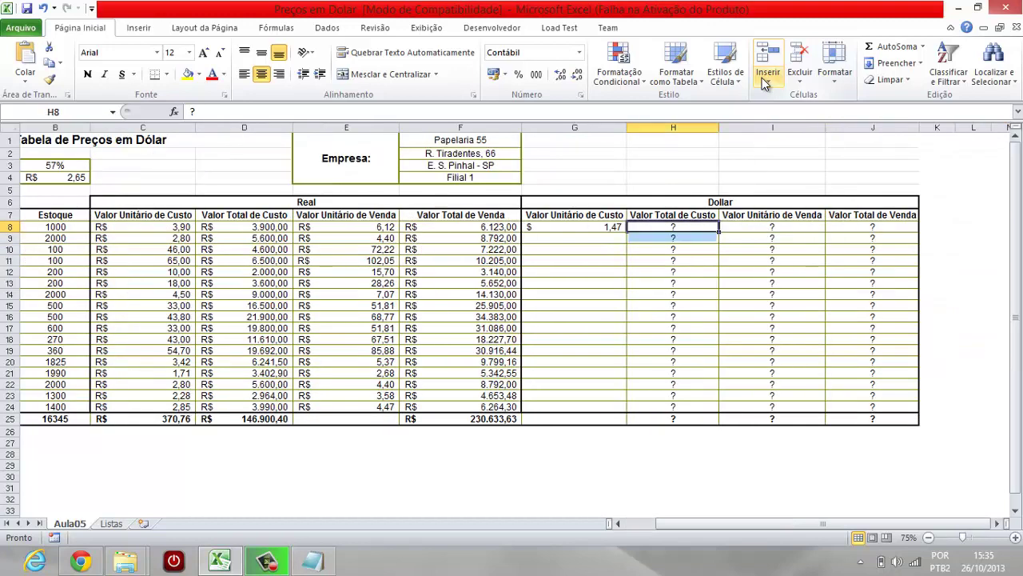
key(shift+Down)
key(shift+Down)
key(shift+Down)
key(shift+Down)
key(shift+Down)
key(shift+Down)
key(shift+Down)
key(shift+Down)
key(shift+Down)
key(shift+Down)
key(shift+Down)
key(shift+Down)
key(shift+Down)
key(shift+Down)
key(shift+Down)
key(shift+Down)
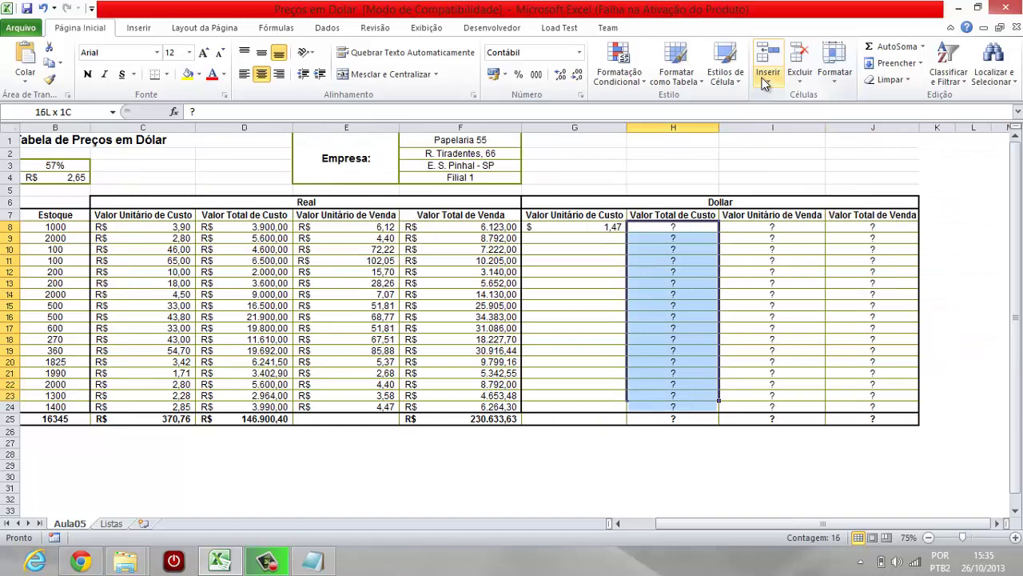
key(shift+Down)
key(shift+Right)
key(shift+Right)
key(Delete)
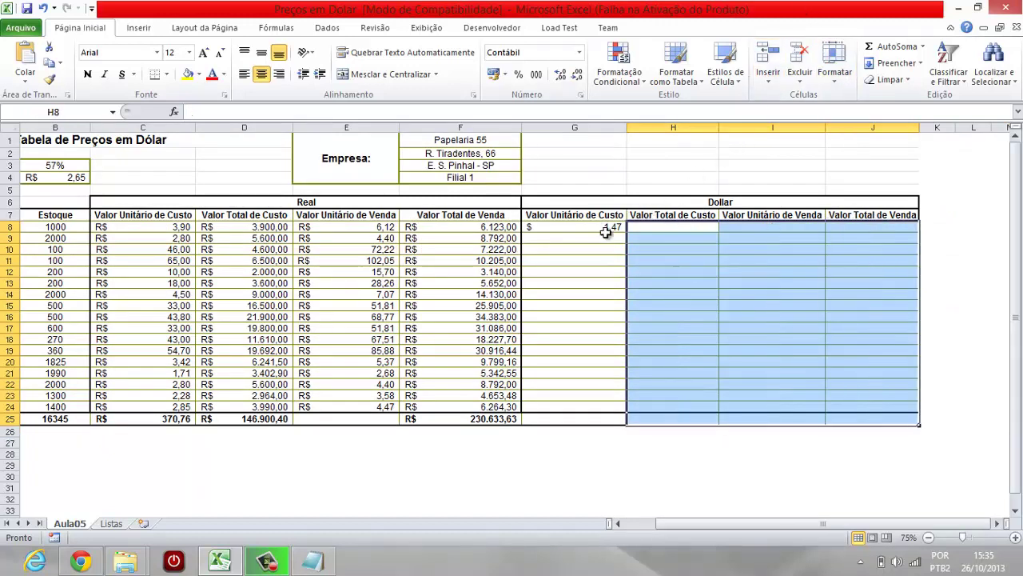
- Apply the $ Inglês (EUA) accounting format to the Dollar block G8:J25
drag(608, 227, 893, 404)
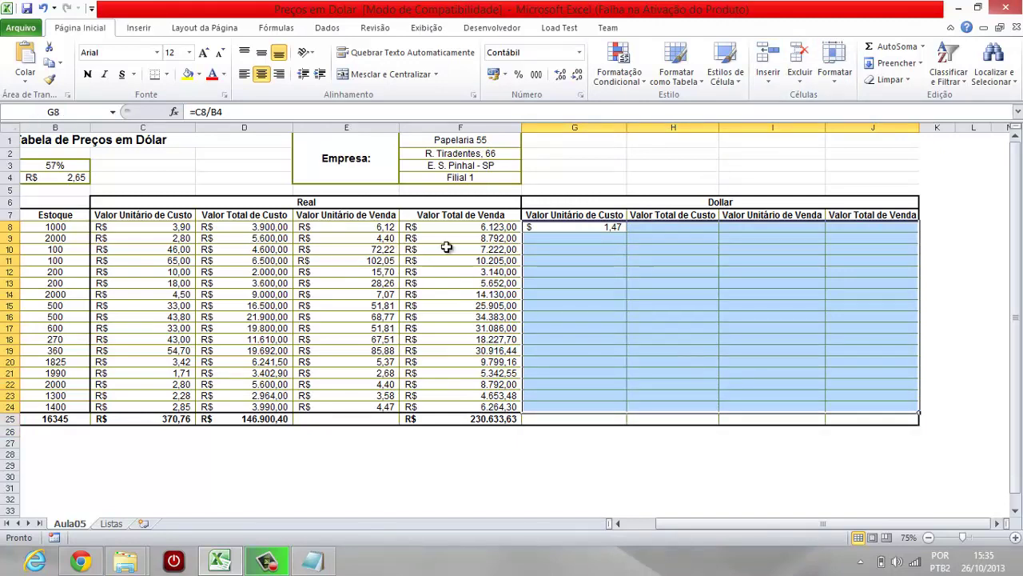
drag(588, 230, 869, 423)
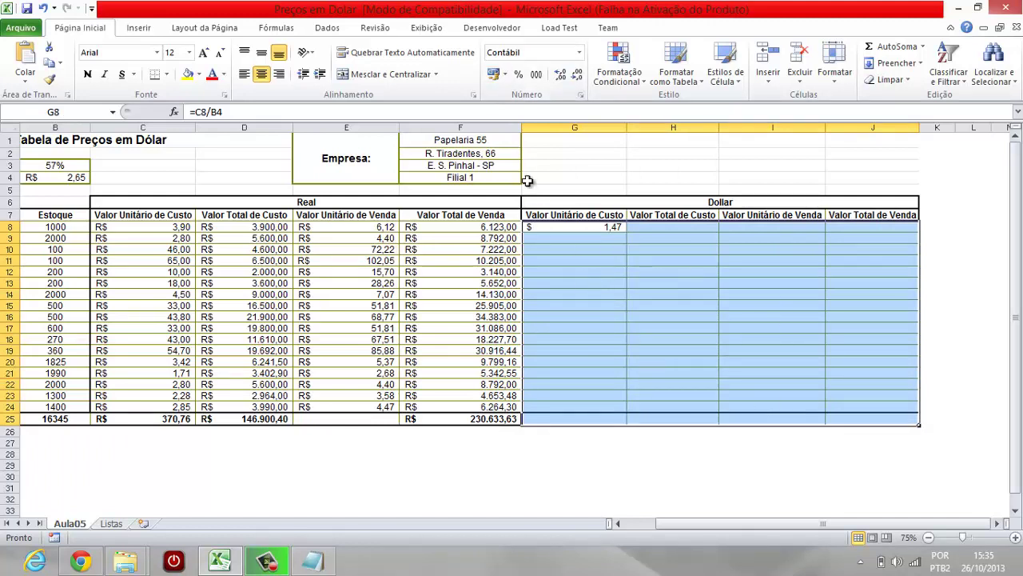
click(504, 75)
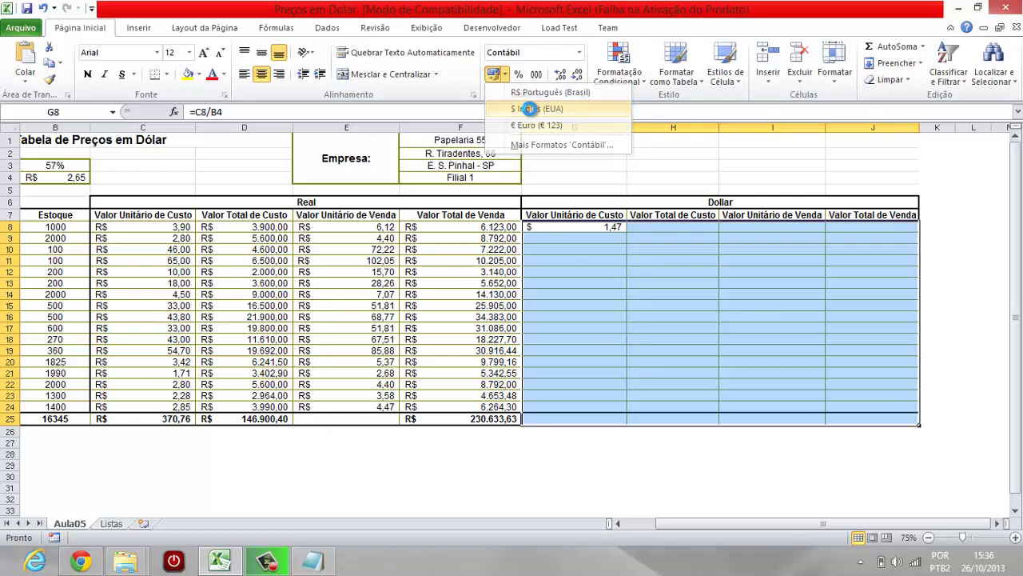
click(530, 108)
- Lock the dollar rate reference in G8 so the formula reads =C8/$B$4, and fill it down to G24
click(558, 240)
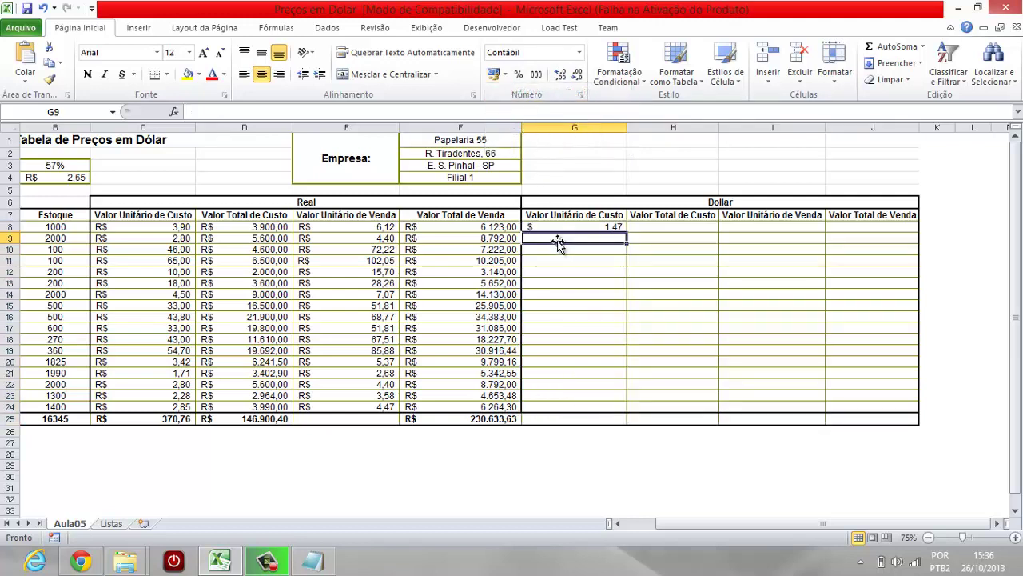
key(Left)
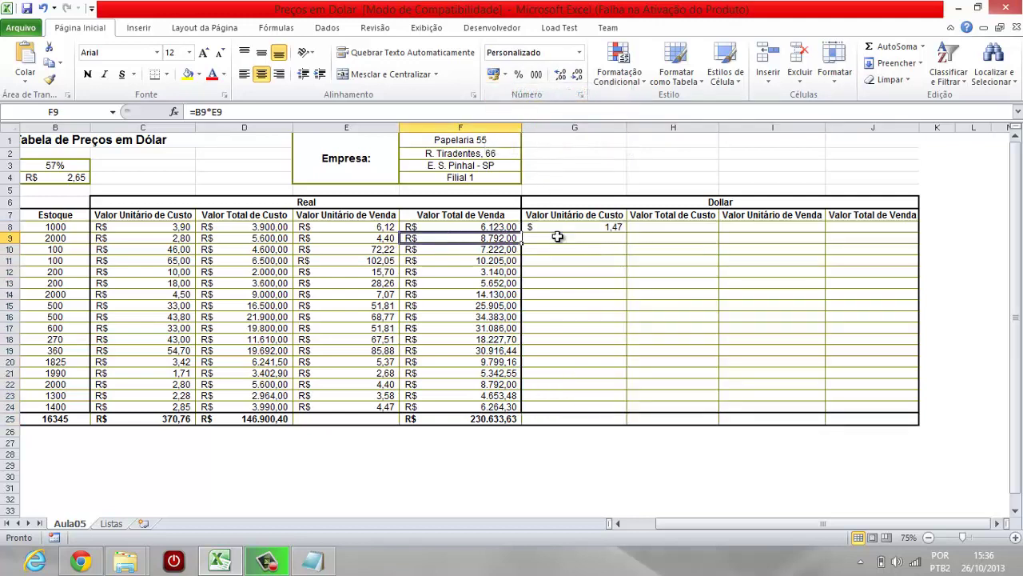
key(Left)
key(Left)
key(Left)
key(Left)
key(Left)
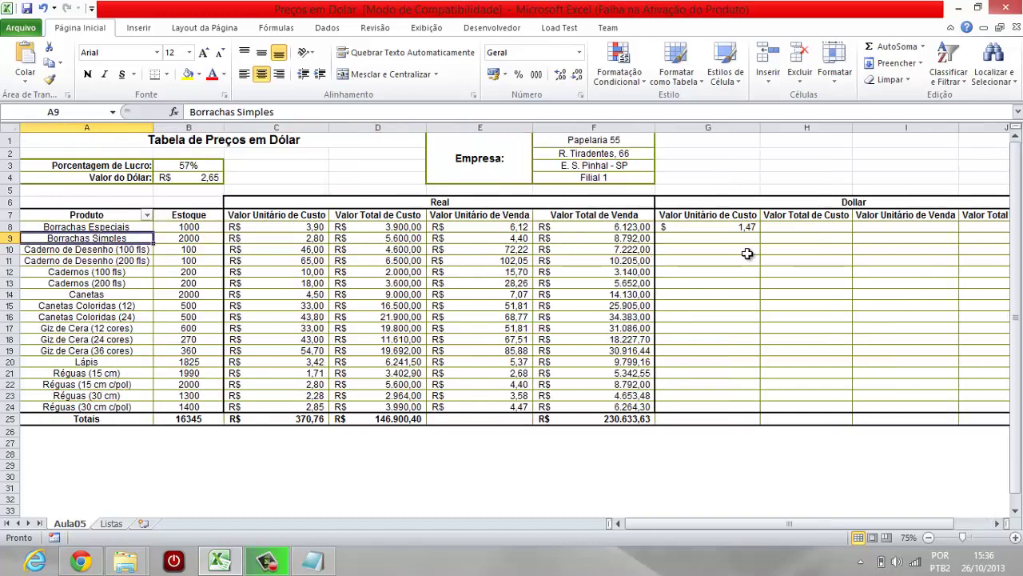
click(751, 228)
mouse_move(758, 232)
mouse_down()
mouse_move(766, 418)
mouse_move(755, 232)
mouse_up()
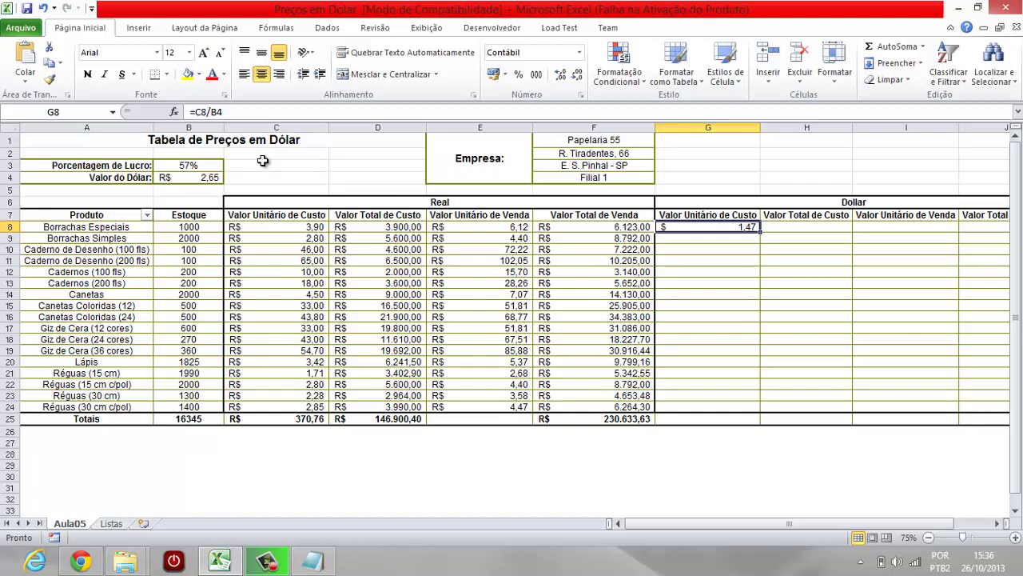
click(215, 112)
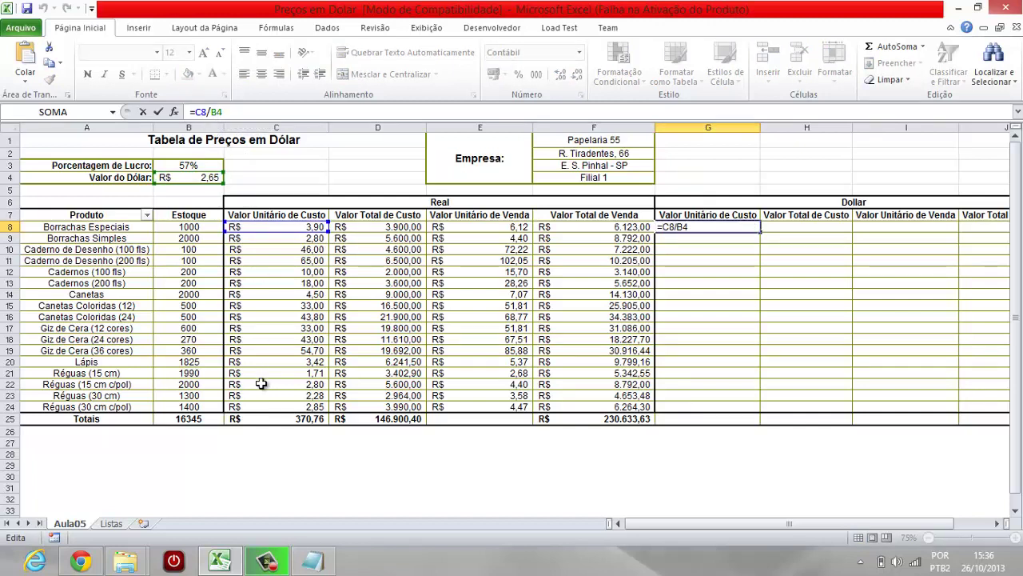
key(F4)
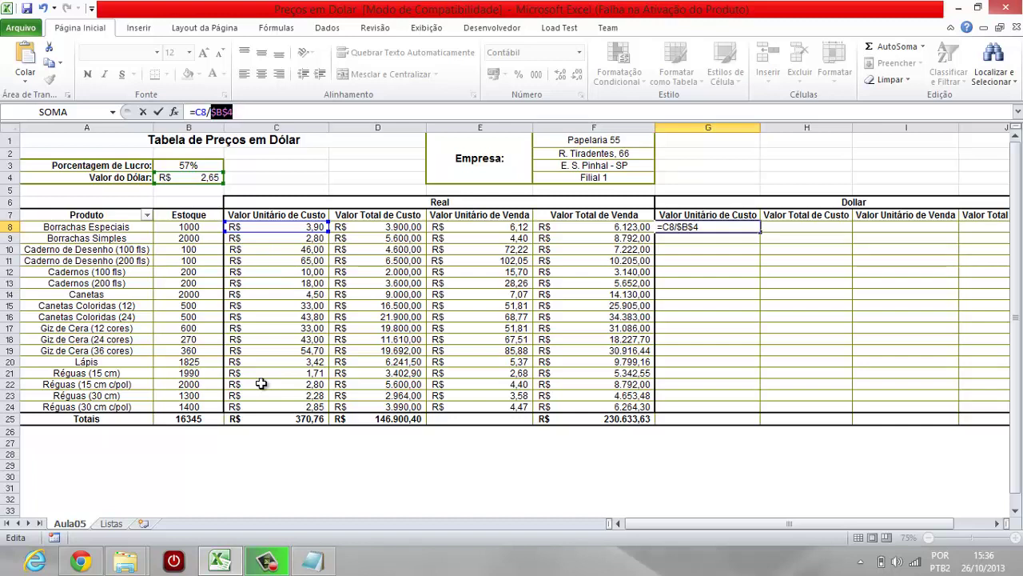
key(F4)
key(F4)
key(F4)
key(F4)
key(Return)
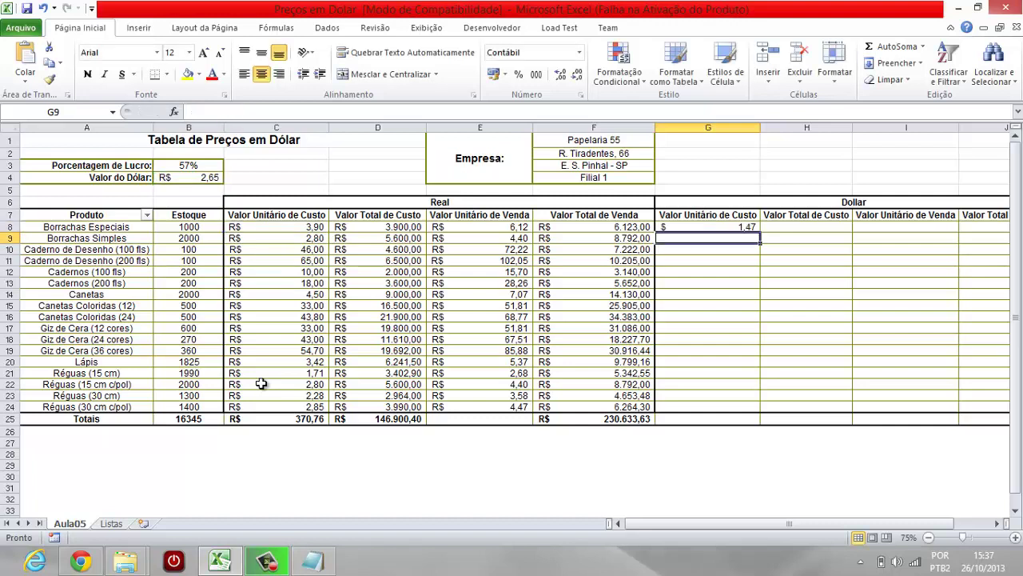
click(727, 229)
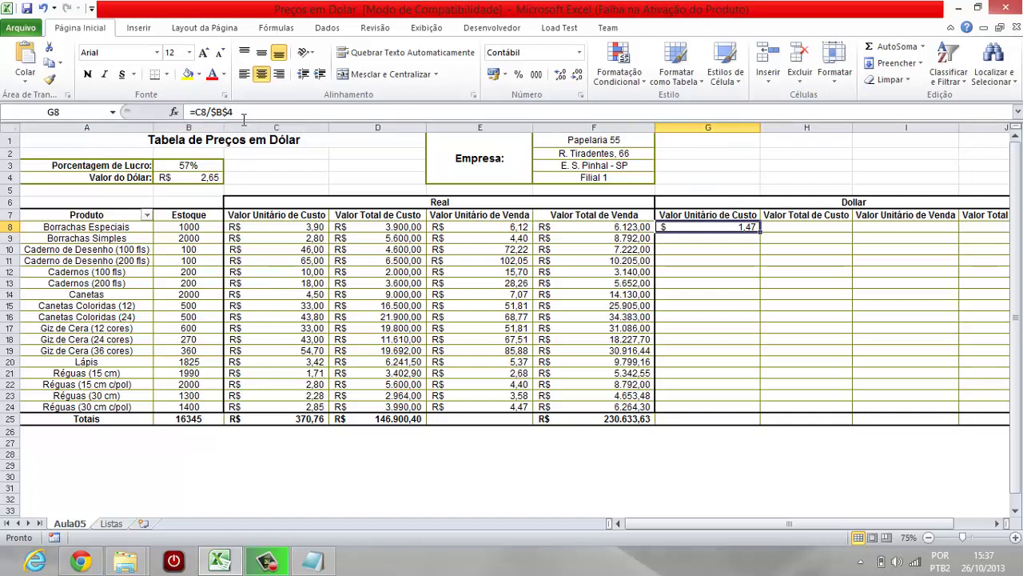
drag(760, 232, 765, 409)
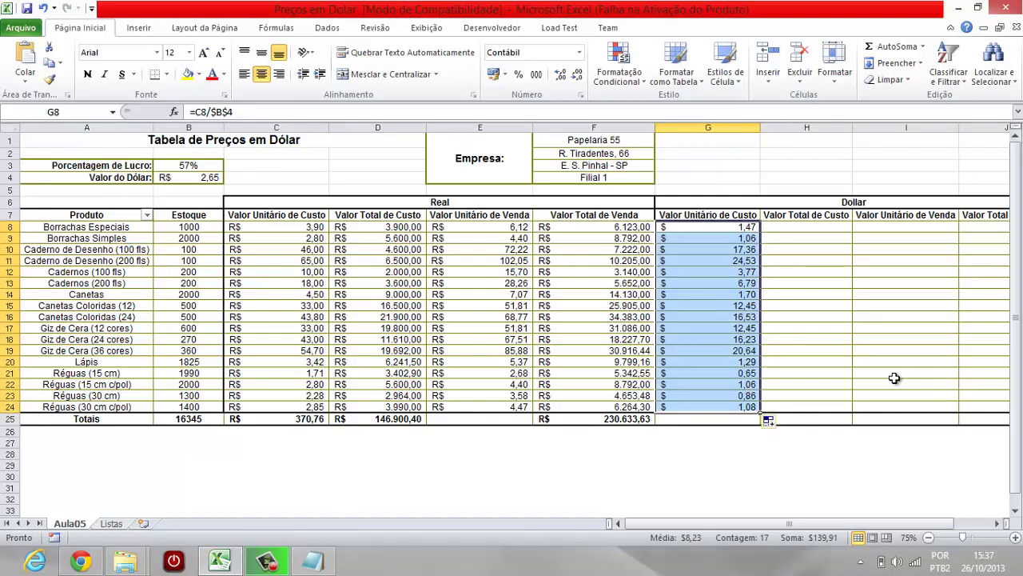
- Calculate the first product's total cost in dollars in H8 by multiplying stock by unit cost with =B8*G8
click(811, 229)
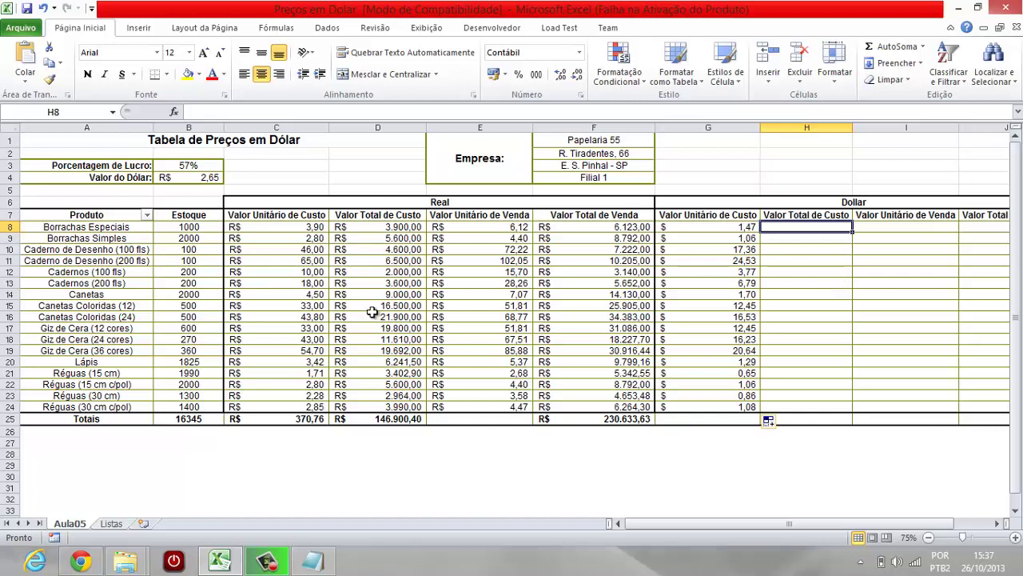
click(192, 228)
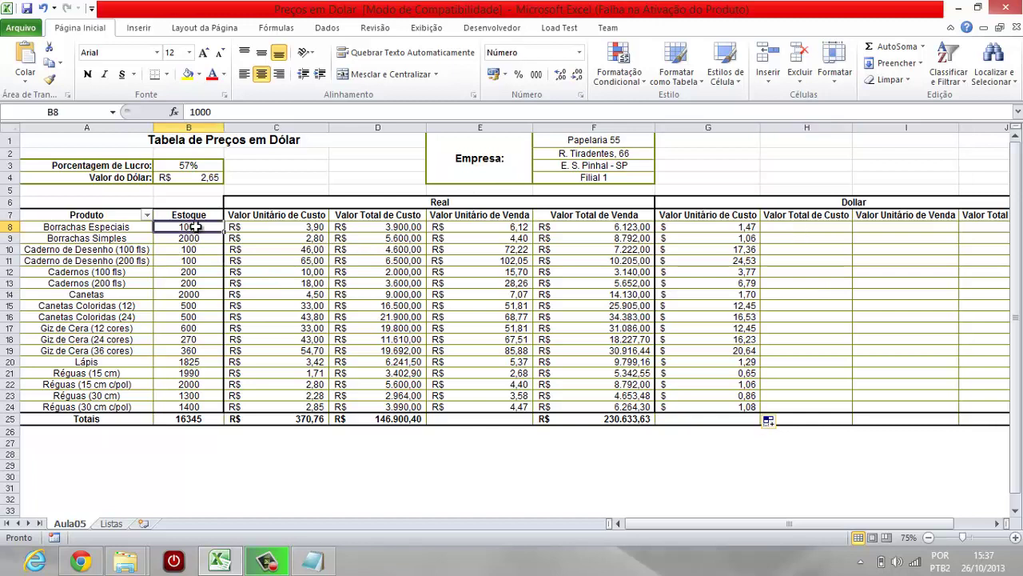
click(750, 226)
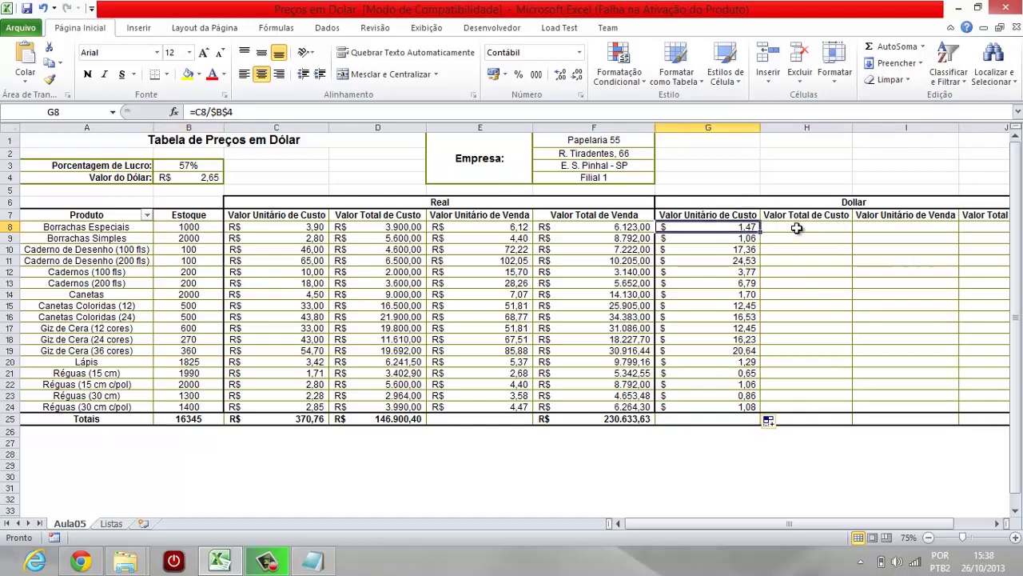
click(800, 228)
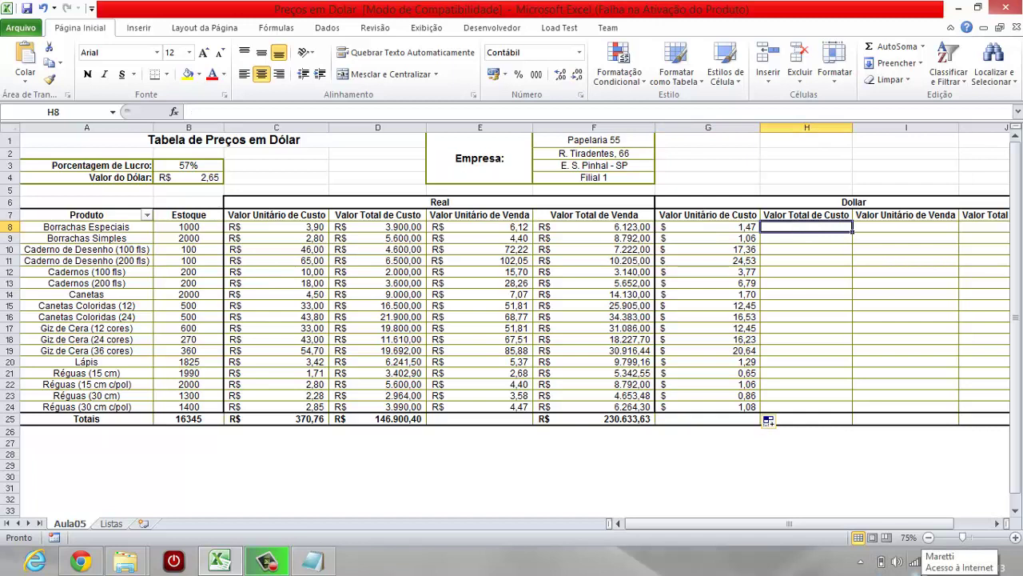
text(=)
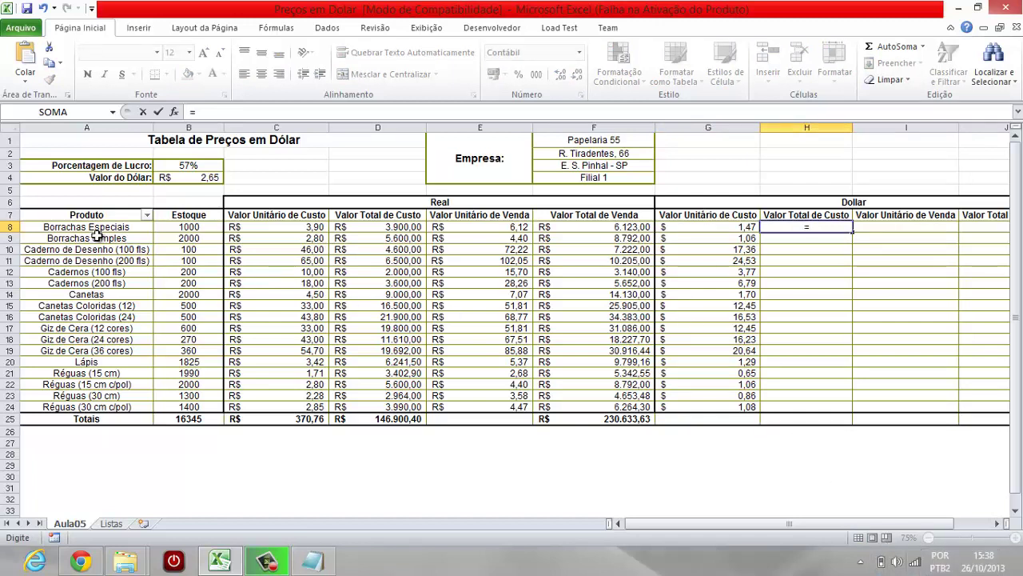
click(184, 227)
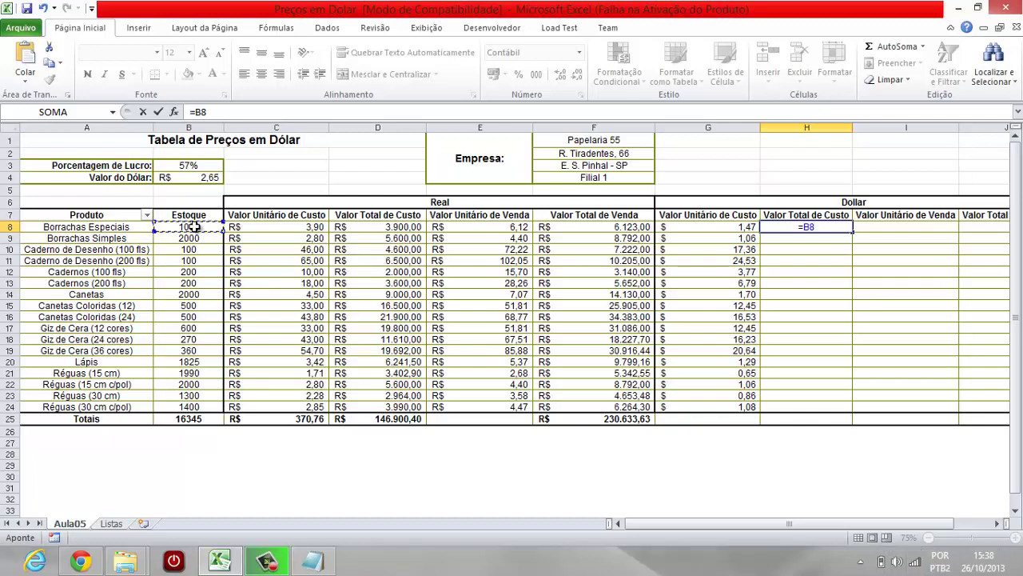
text(*)
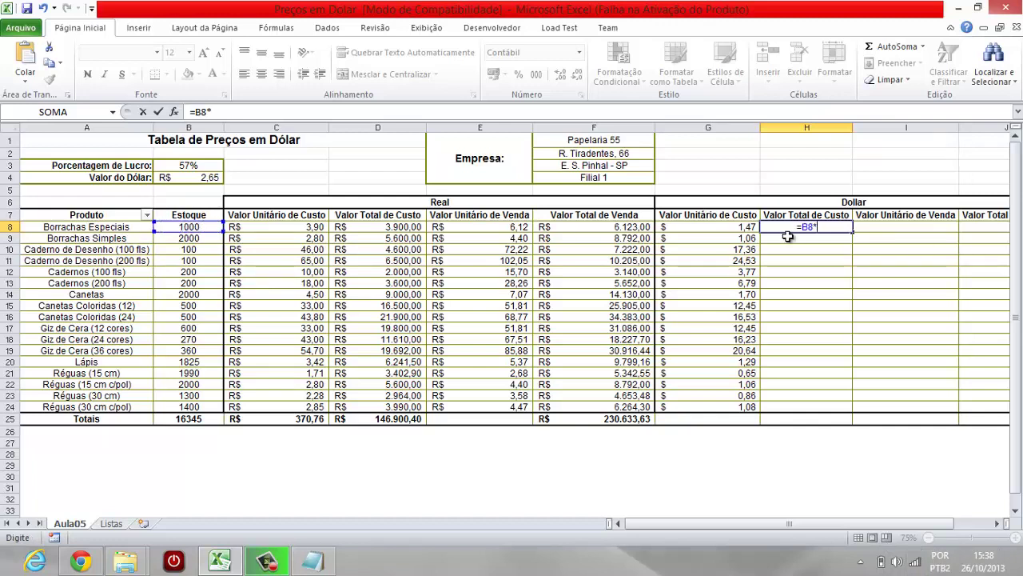
click(732, 227)
key(Return)
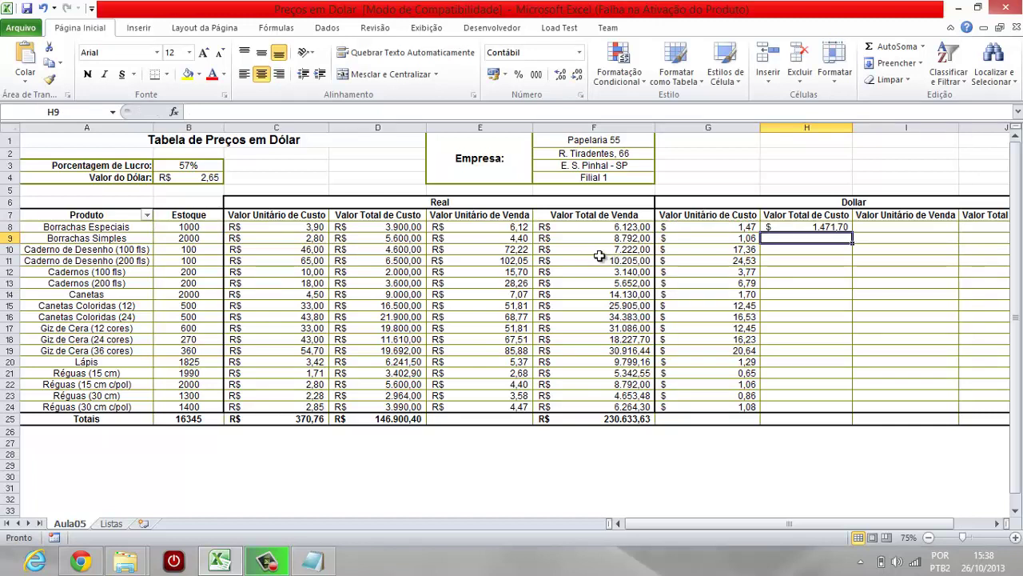
- Fill the dollar total cost formula in H8 down through H24
click(839, 227)
drag(852, 231, 847, 408)
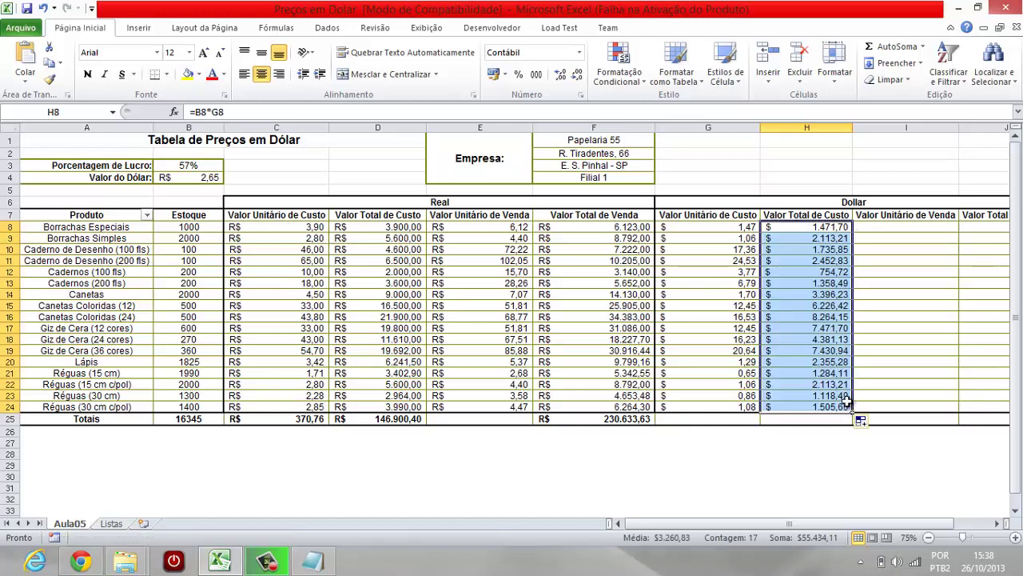
click(881, 227)
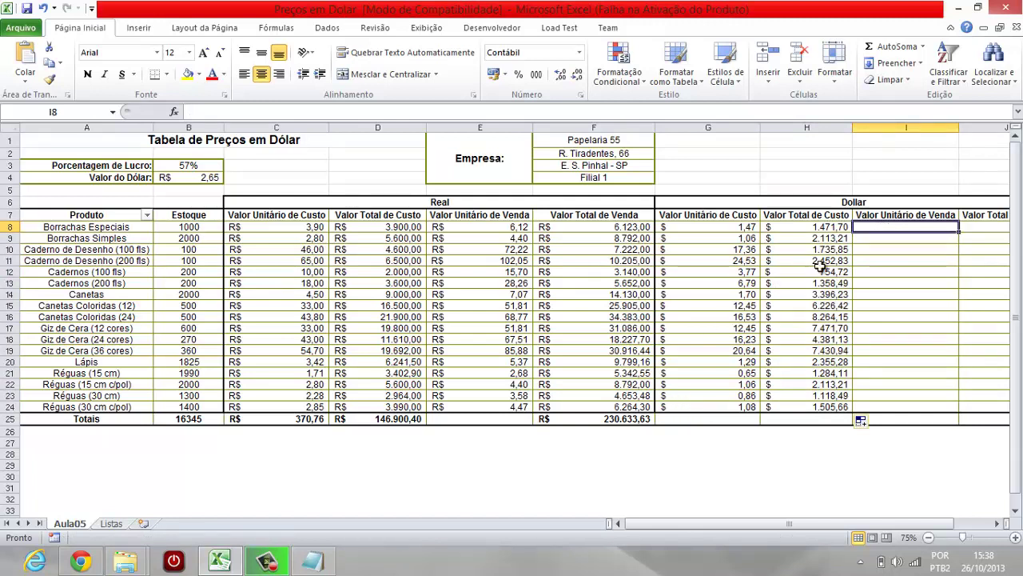
click(837, 230)
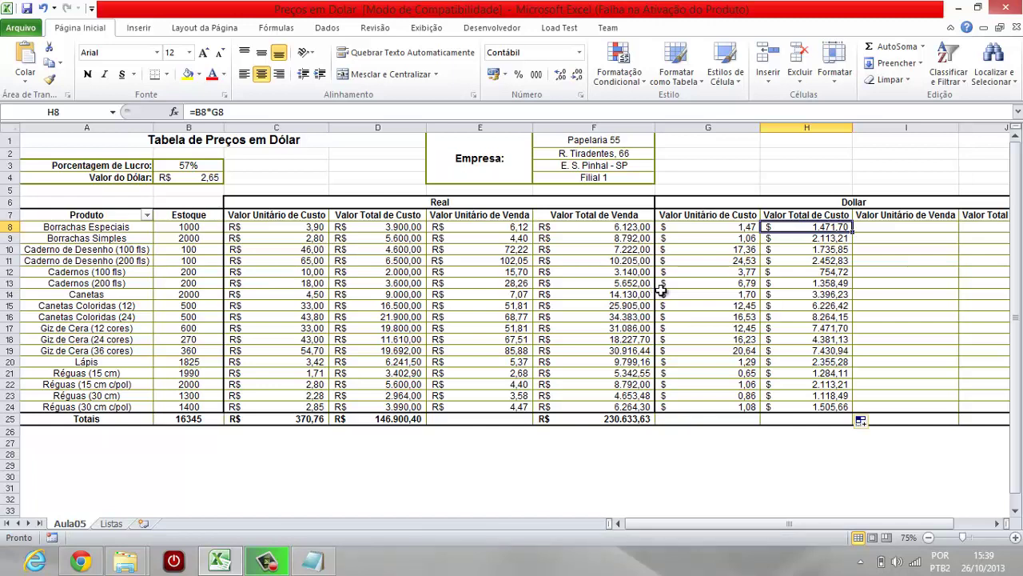
- Calculate the first product's dollar unit sale price in I8 by adding the profit percentage to unit cost with =(G8*B3)+G8
key(Right)
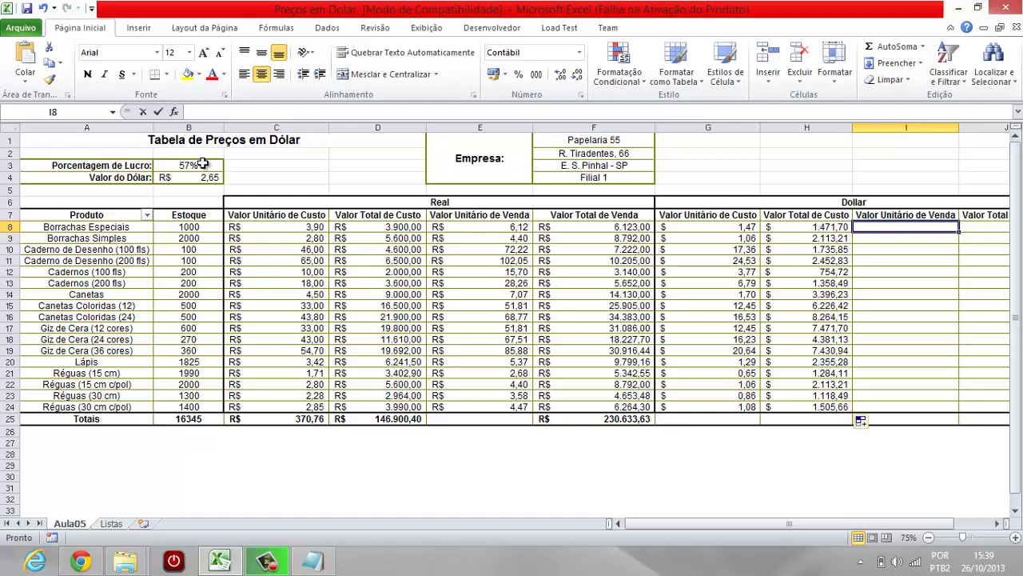
text(=)
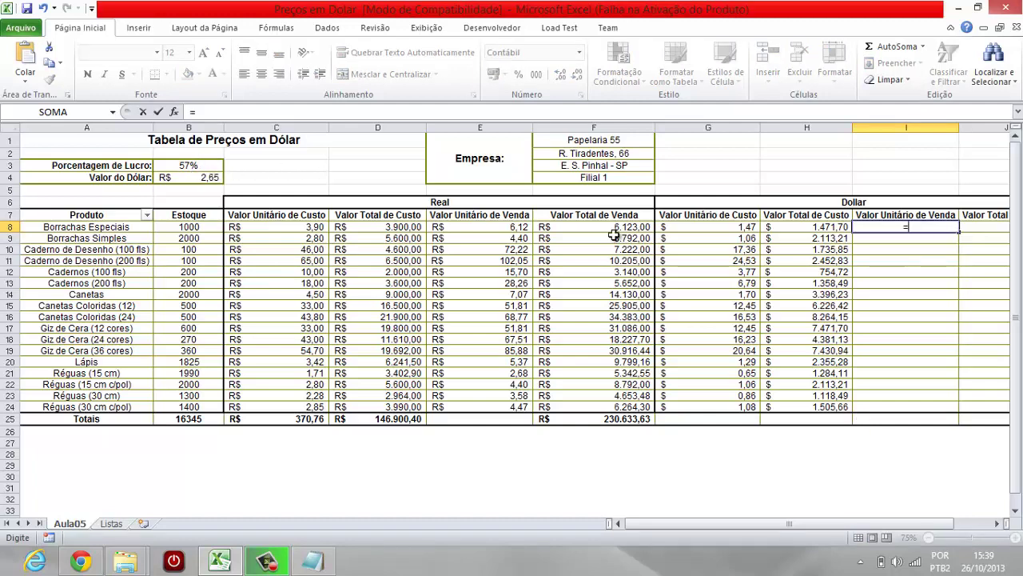
click(751, 227)
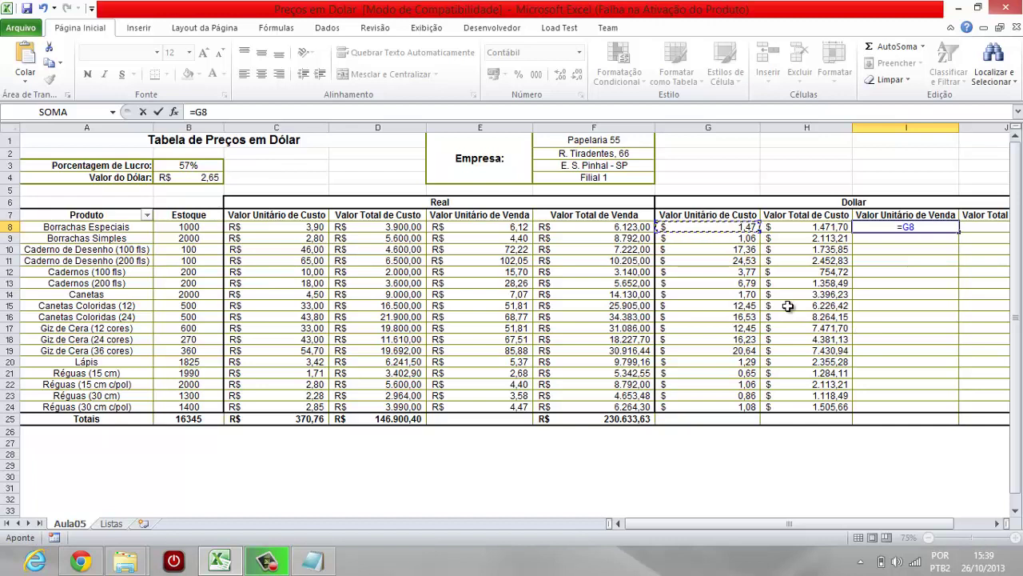
text(*)
click(214, 165)
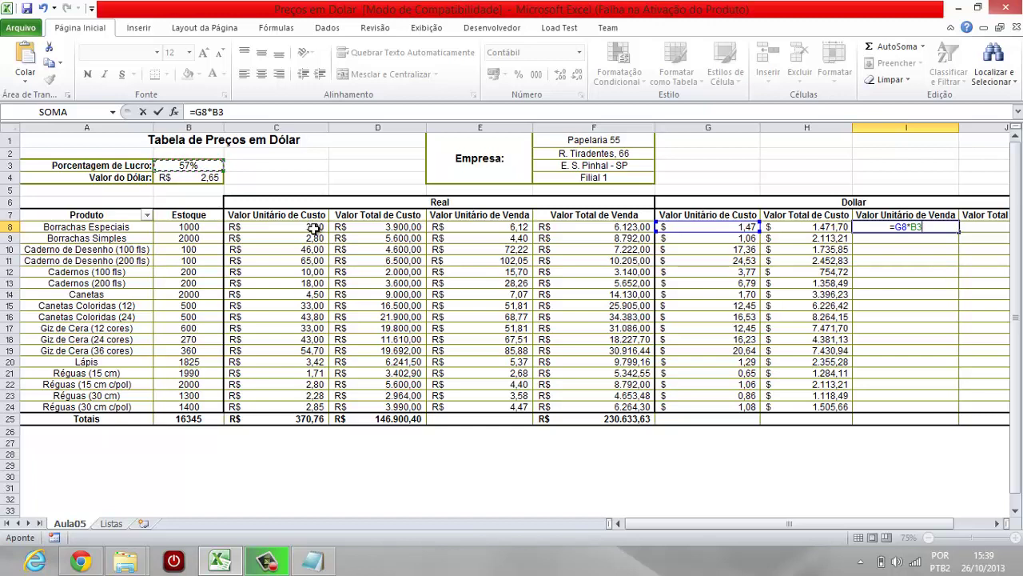
click(896, 228)
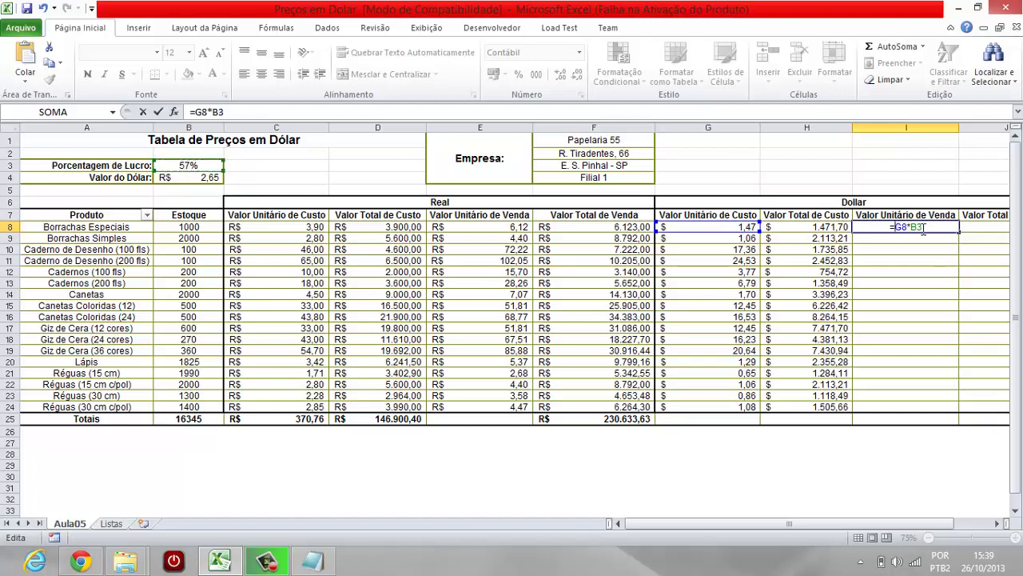
text(()
text()+)
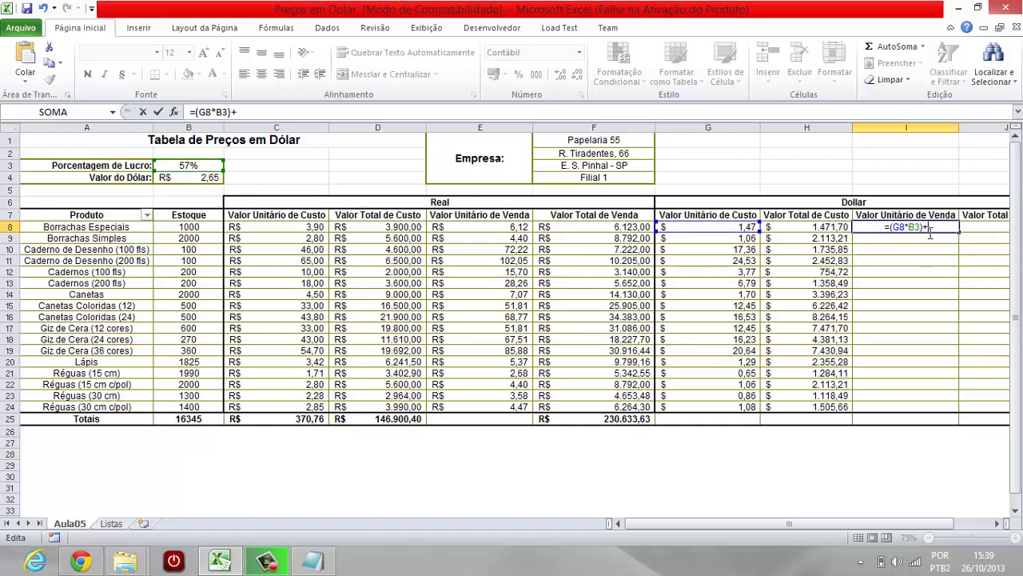
click(720, 228)
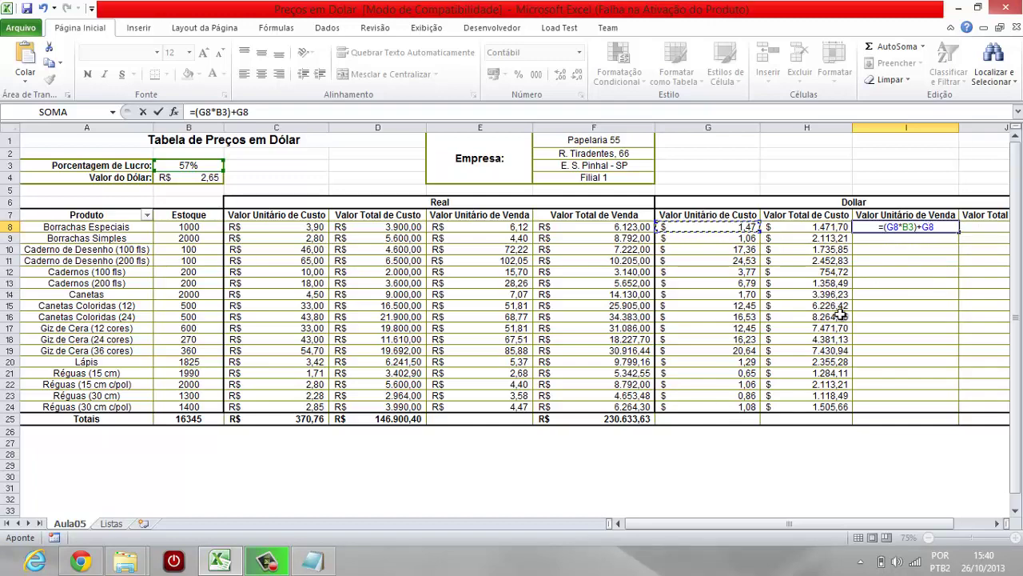
key(Return)
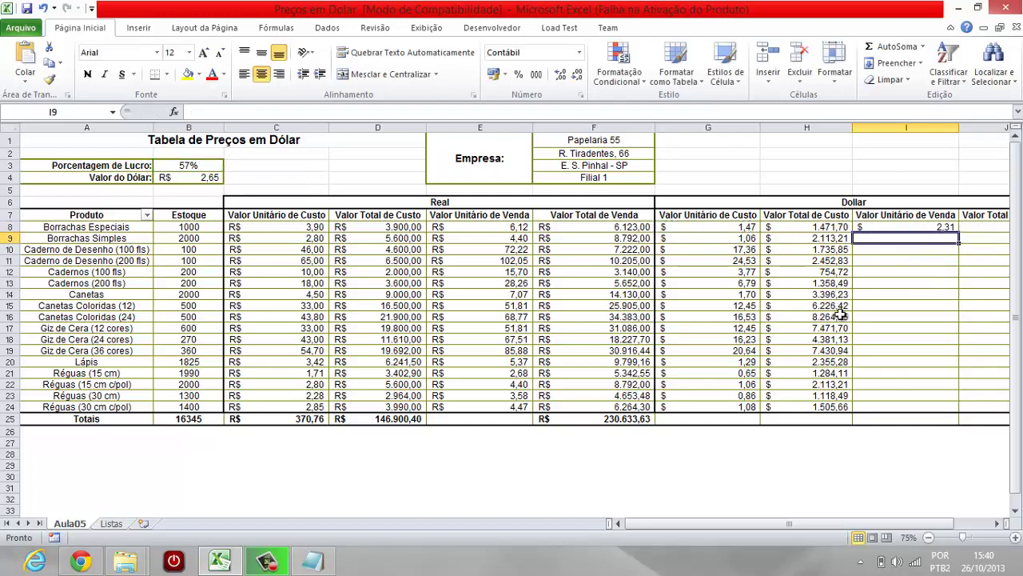
key(Up)
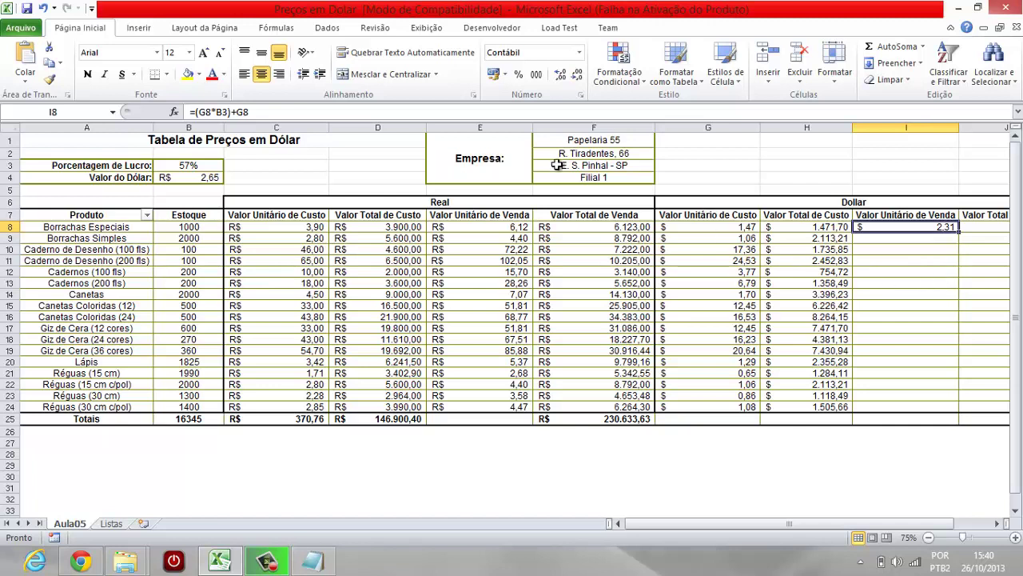
- Define the name Lucro for the profit percentage cell B3
click(200, 158)
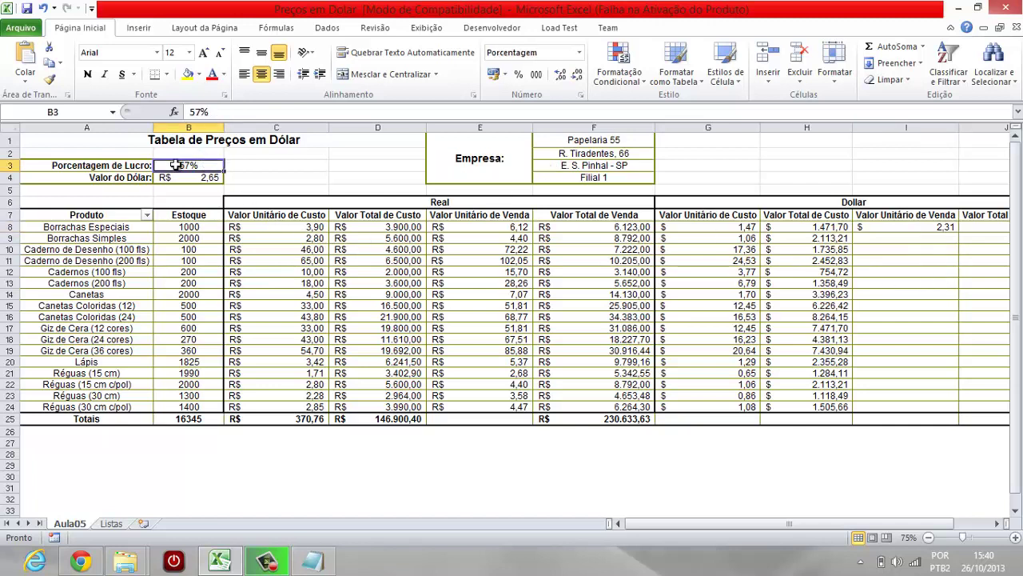
click(53, 112)
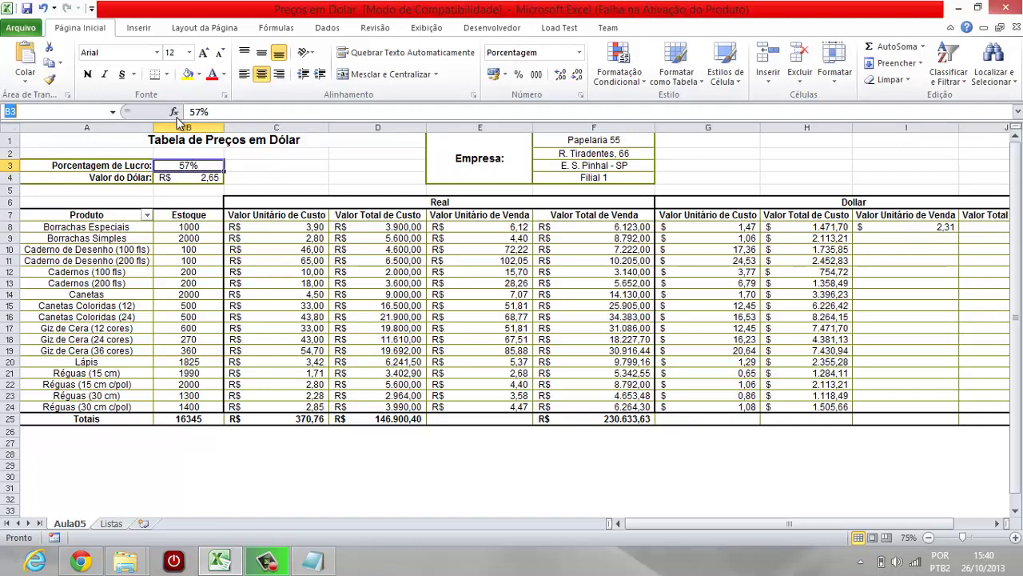
text(Lucro)
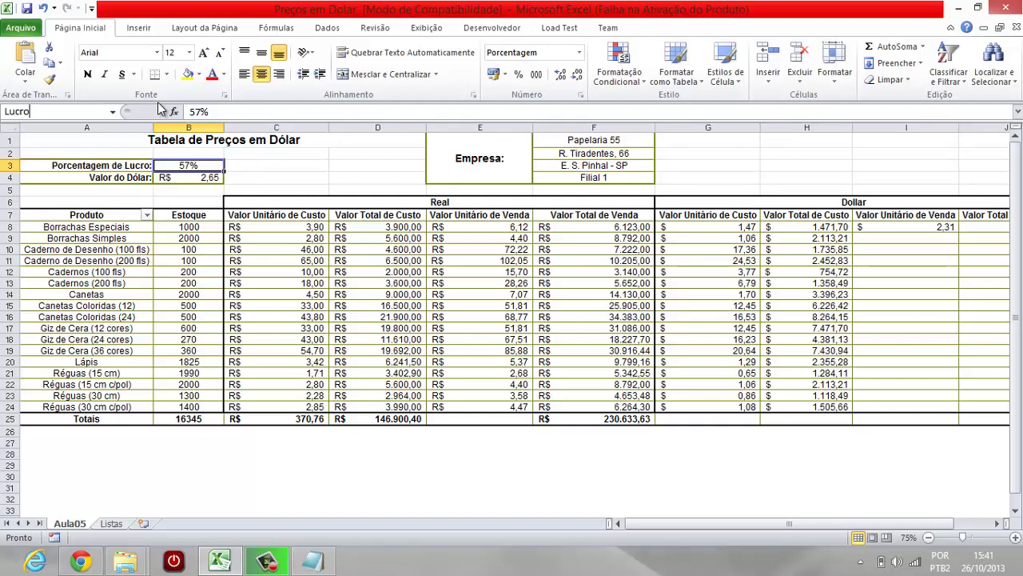
key(Return)
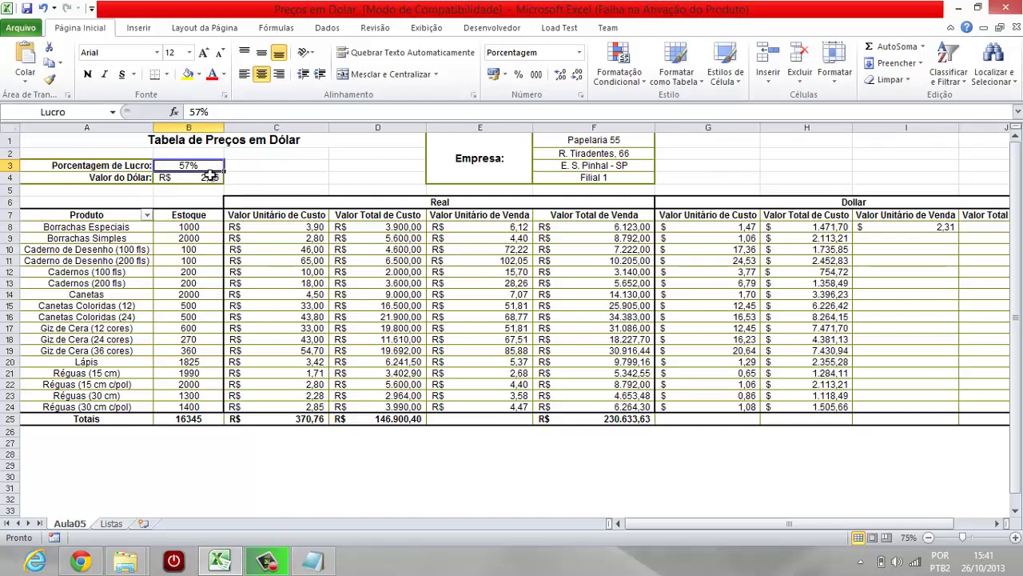
click(904, 229)
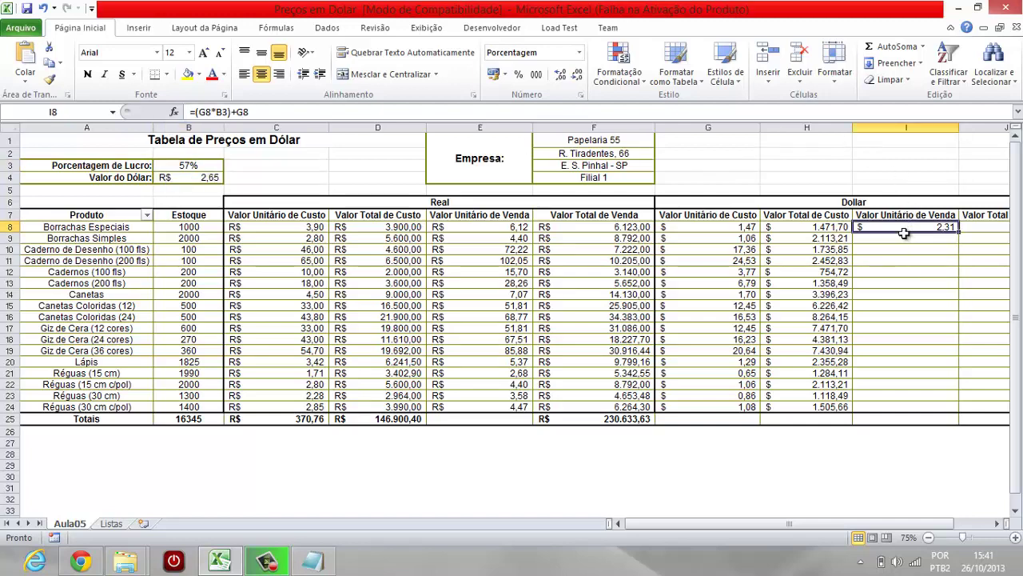
click(226, 112)
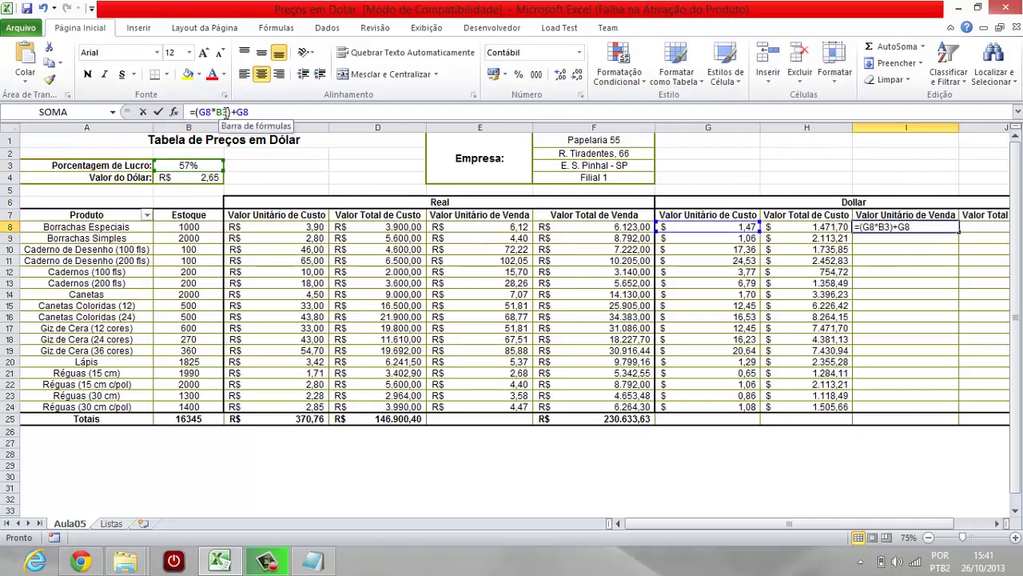
double_click(223, 112)
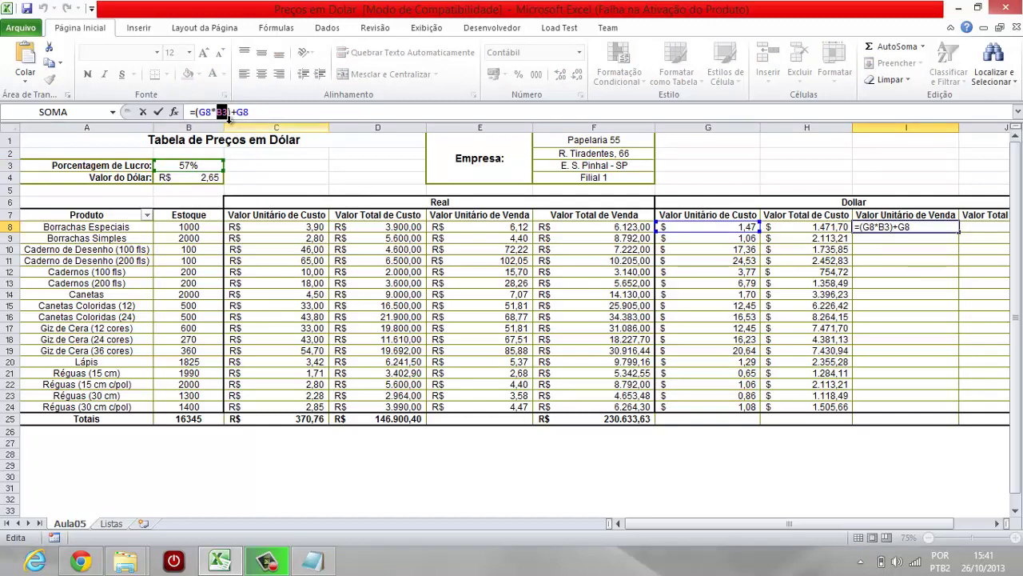
key(Return)
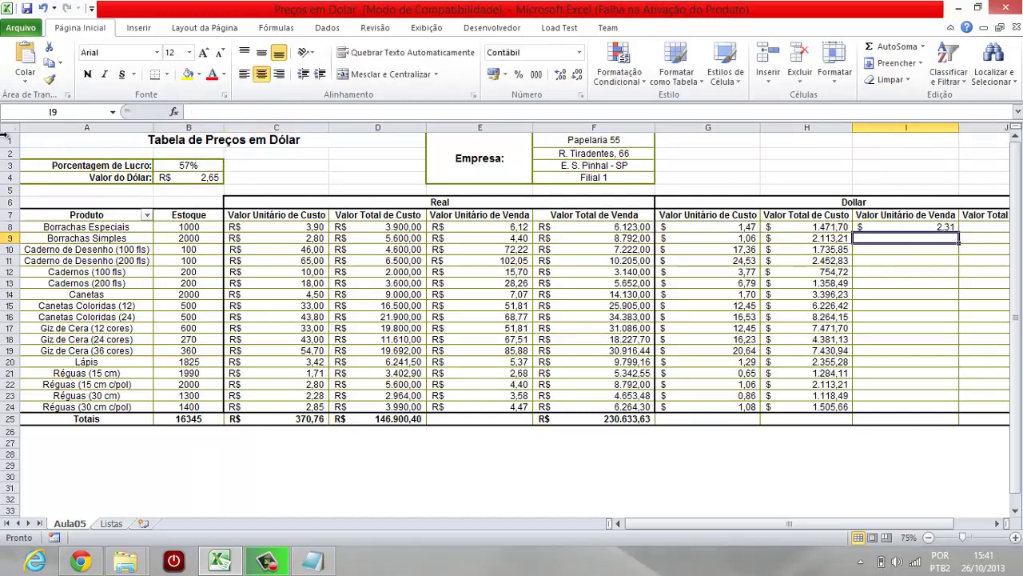
- Replace the B3 reference in I8 with the defined name so the formula reads =(G8*Lucro)+G8
click(927, 226)
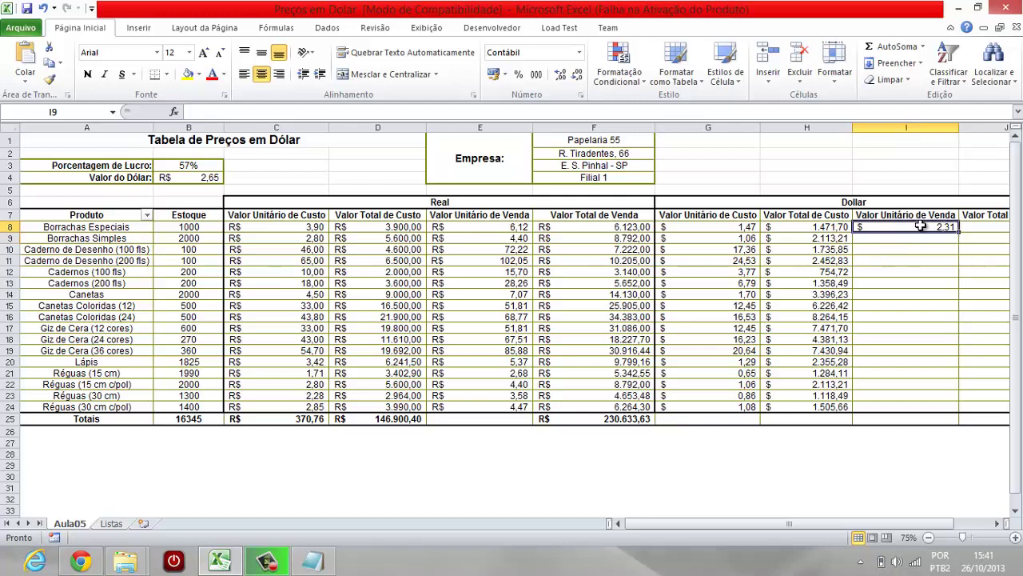
click(223, 112)
double_click(222, 112)
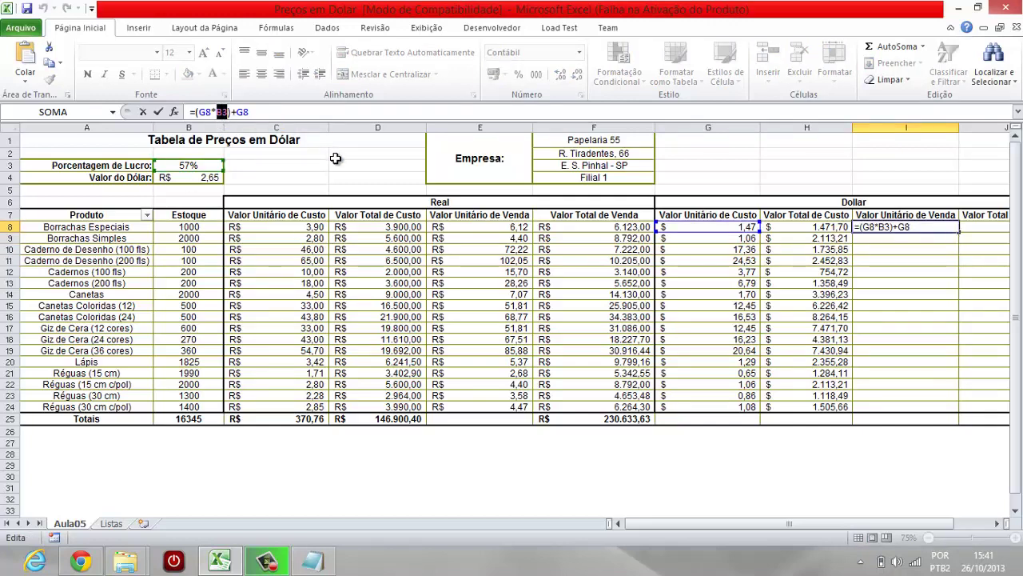
text(Lucro)
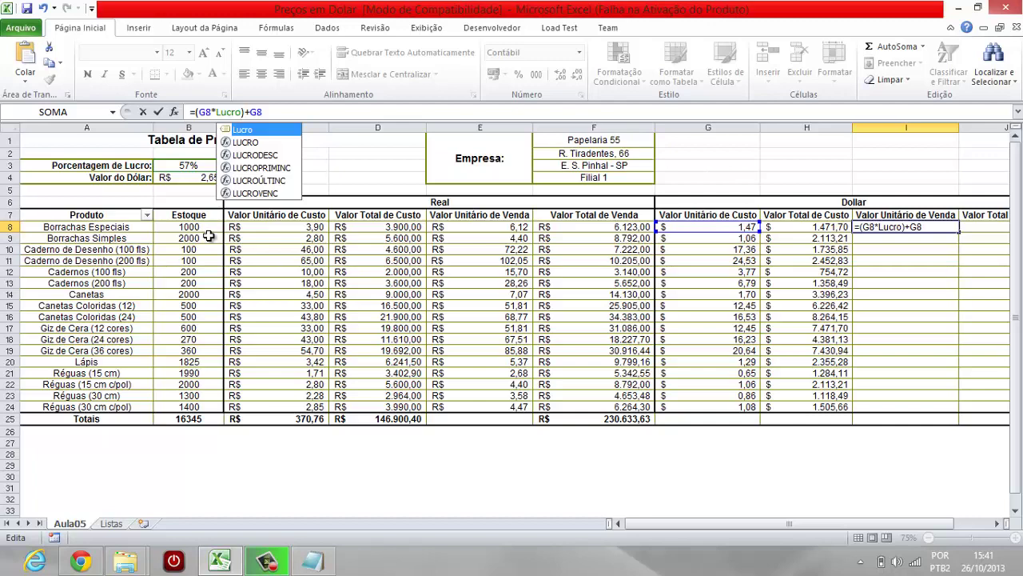
key(Return)
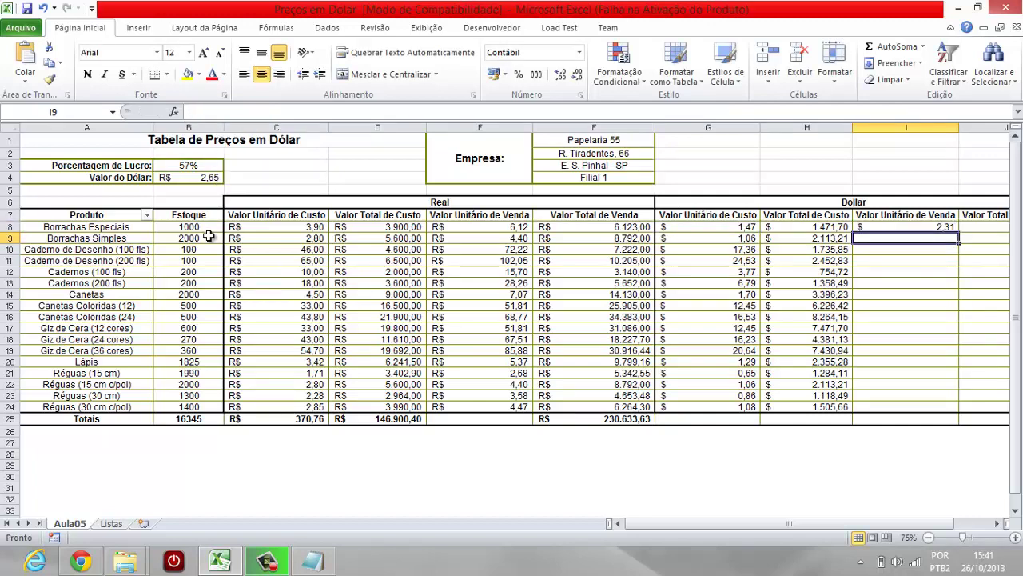
key(Up)
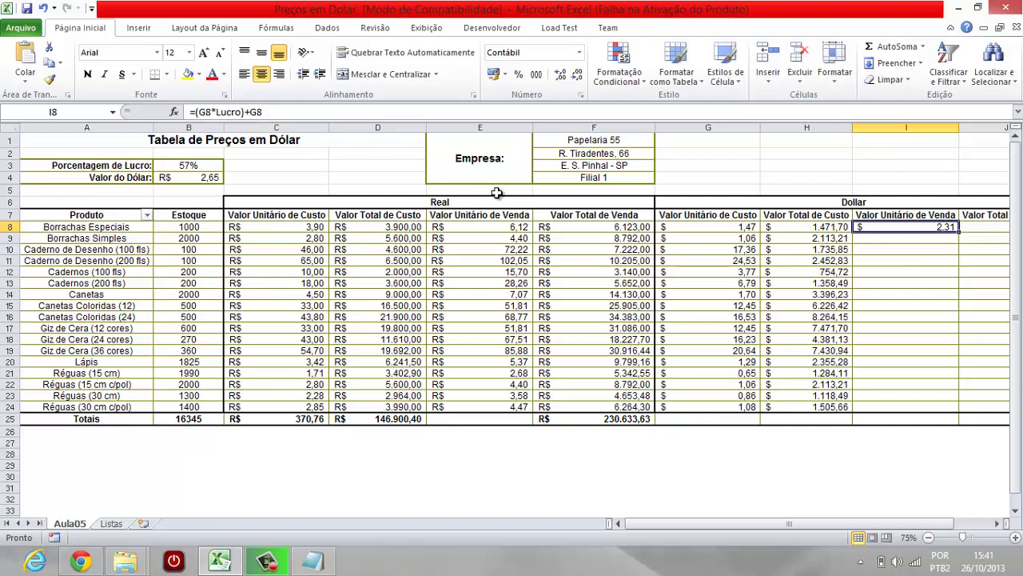
- Fill the unit sale price formula in I8 down to I24 and check the Lucro reference in the copied formulas
click(180, 168)
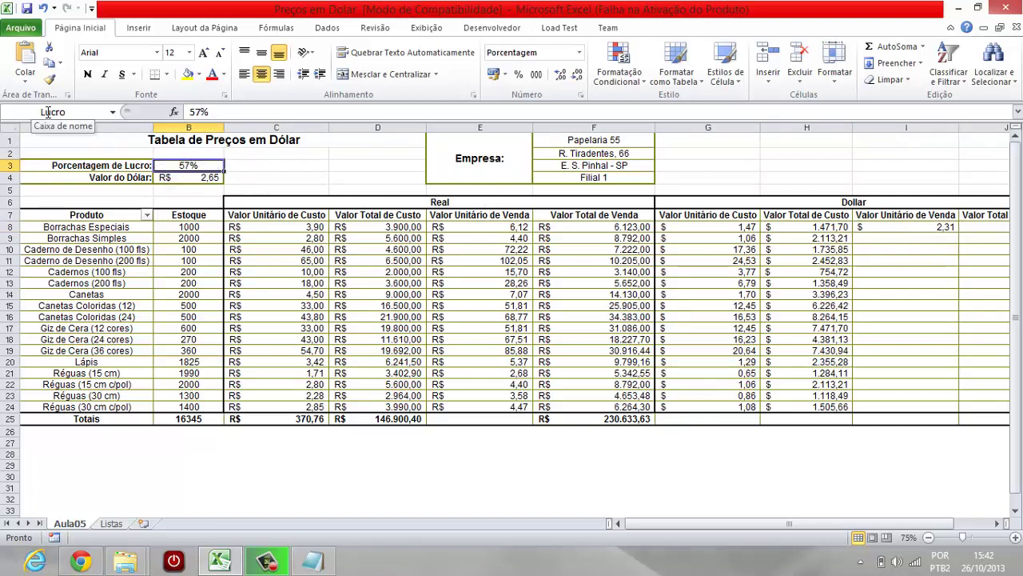
click(939, 227)
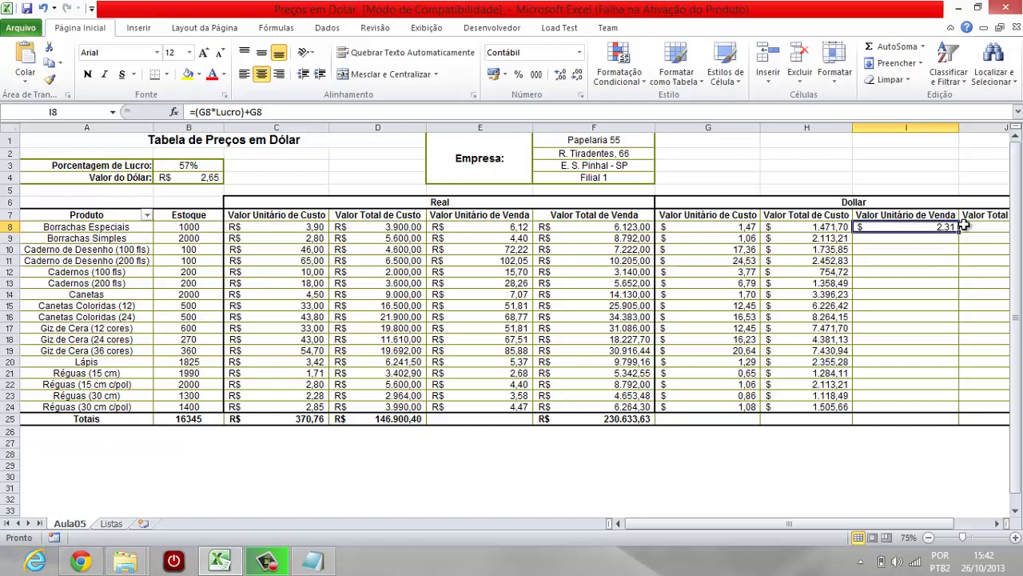
drag(958, 230, 963, 411)
click(930, 238)
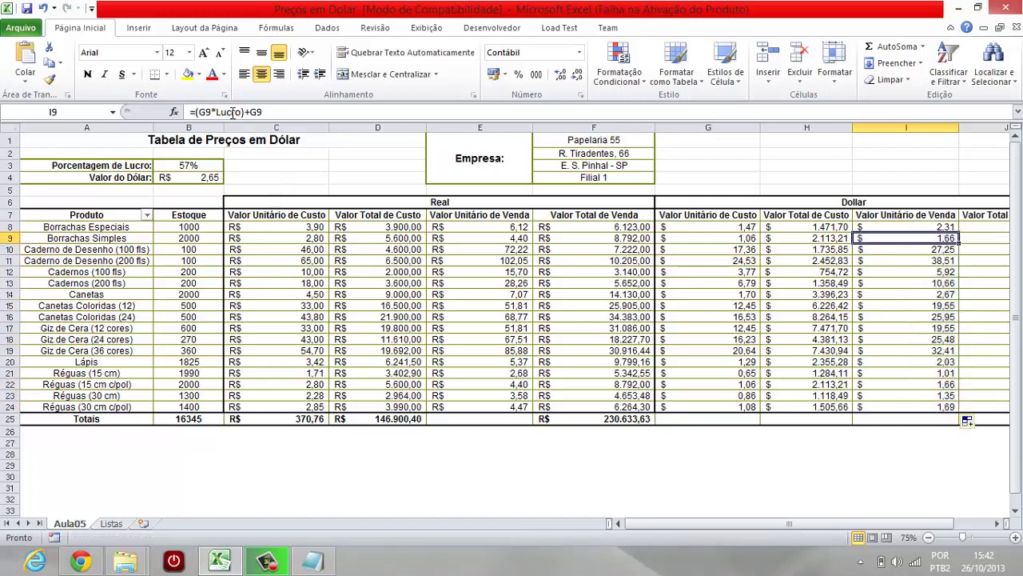
click(906, 249)
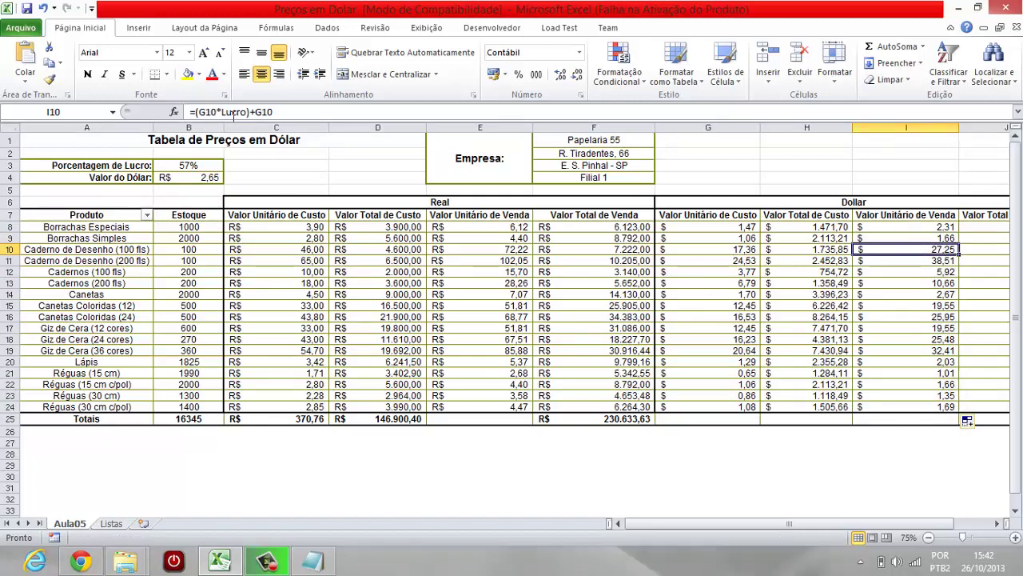
- Calculate the first product's total sale value in dollars in J8 by multiplying stock by unit sale price with =B8*I8
key(Up)
key(Up)
key(Right)
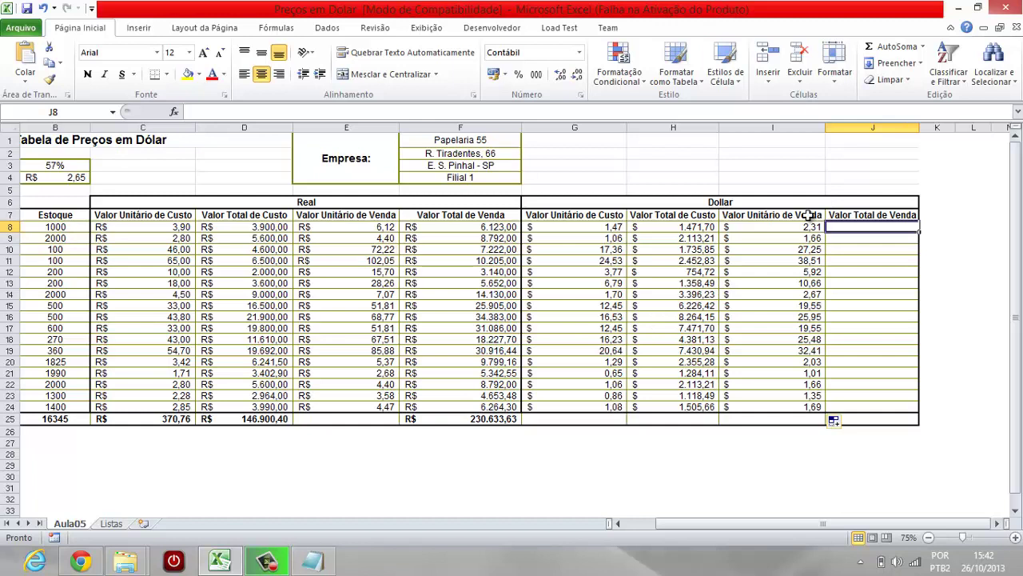
text(=)
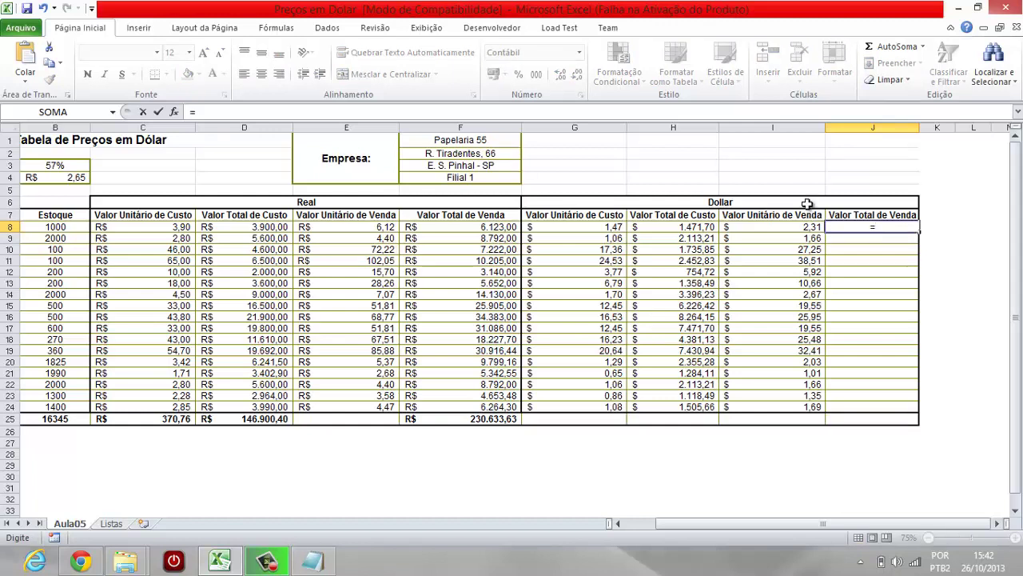
click(67, 228)
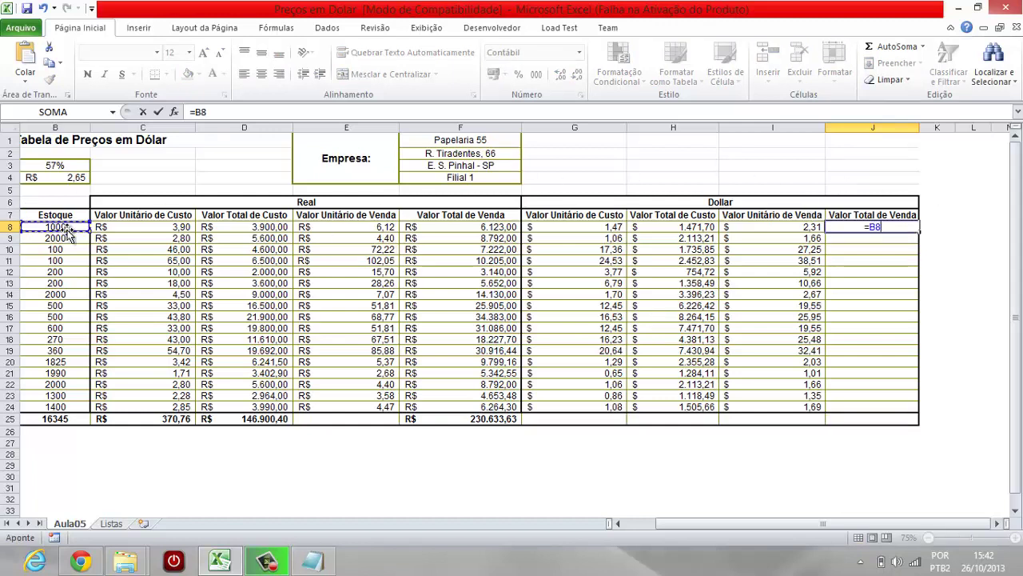
text(*)
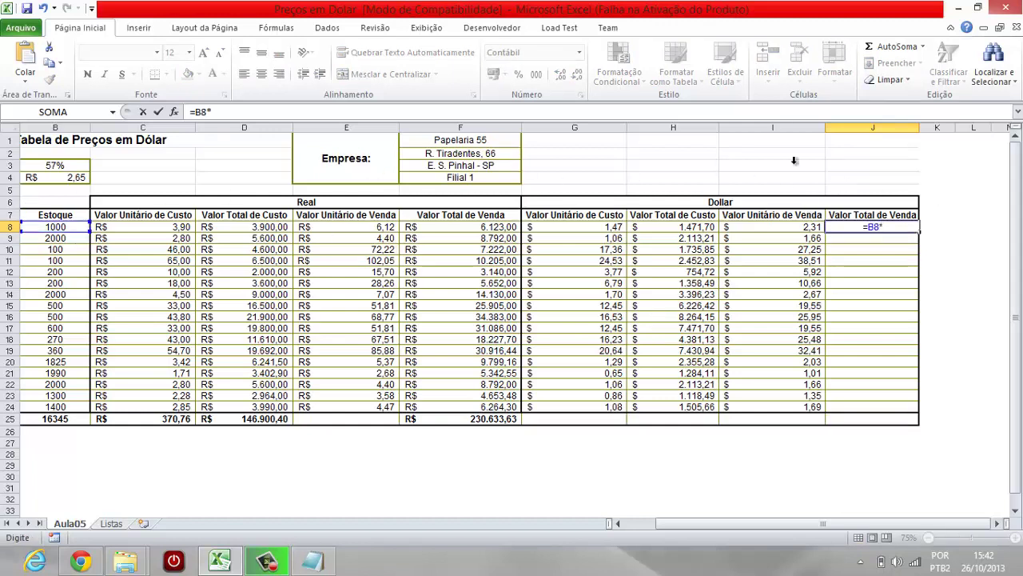
click(810, 227)
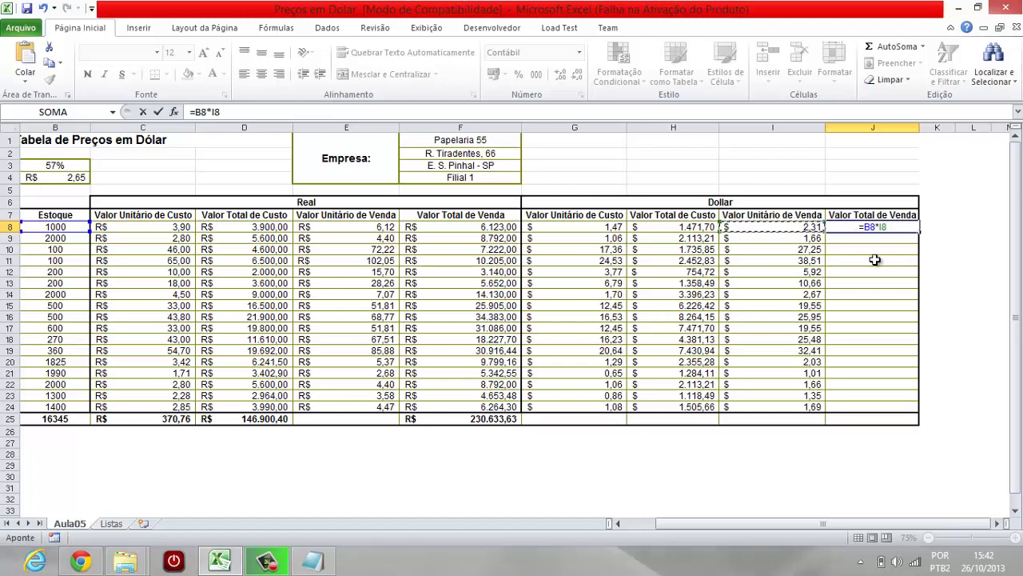
key(Return)
key(Up)
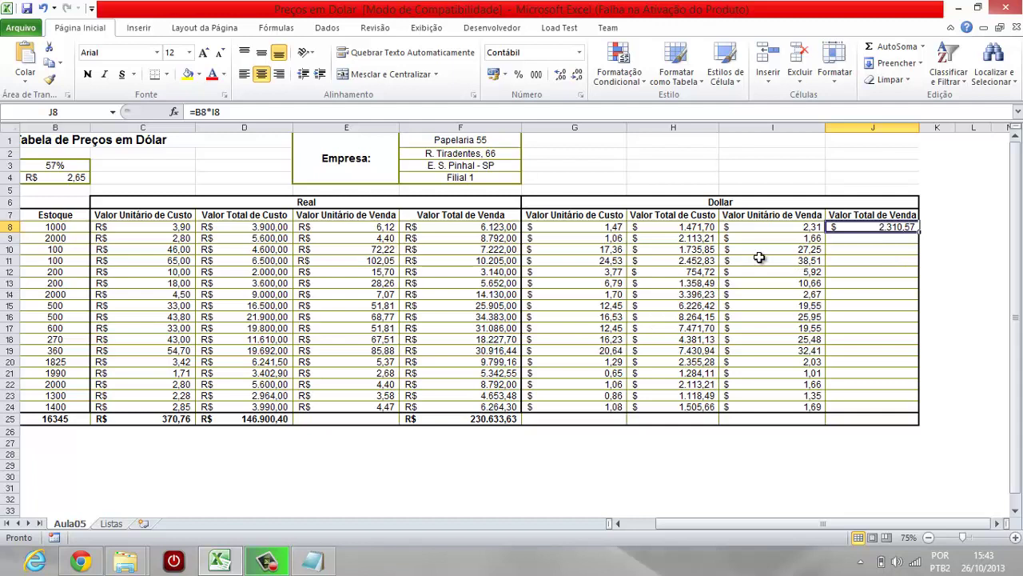
- Fill the total sale formula from J8 down to J24 and sum the dollar total cost and total sale columns in H25 and J25
drag(921, 237, 925, 411)
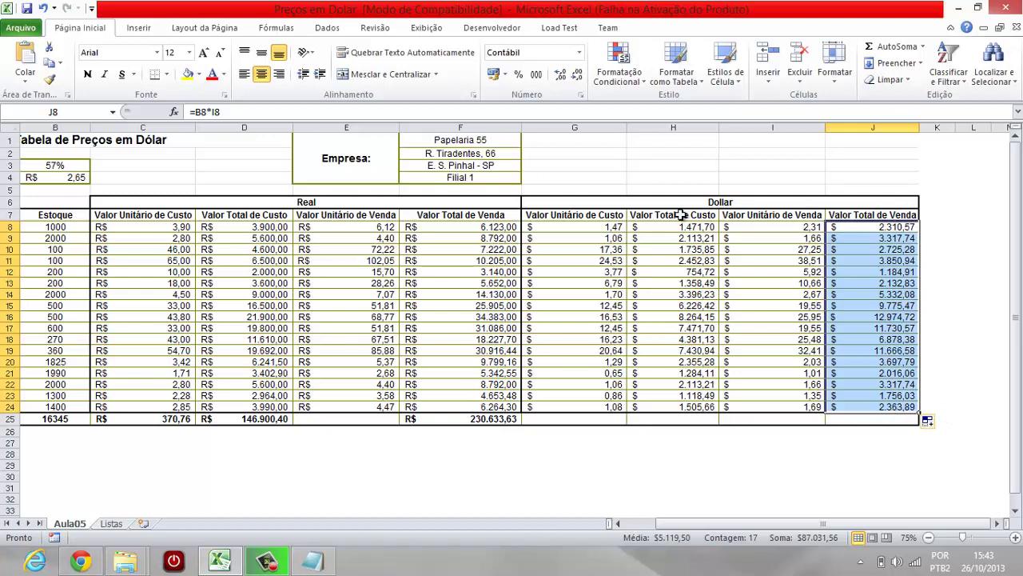
drag(673, 216, 676, 419)
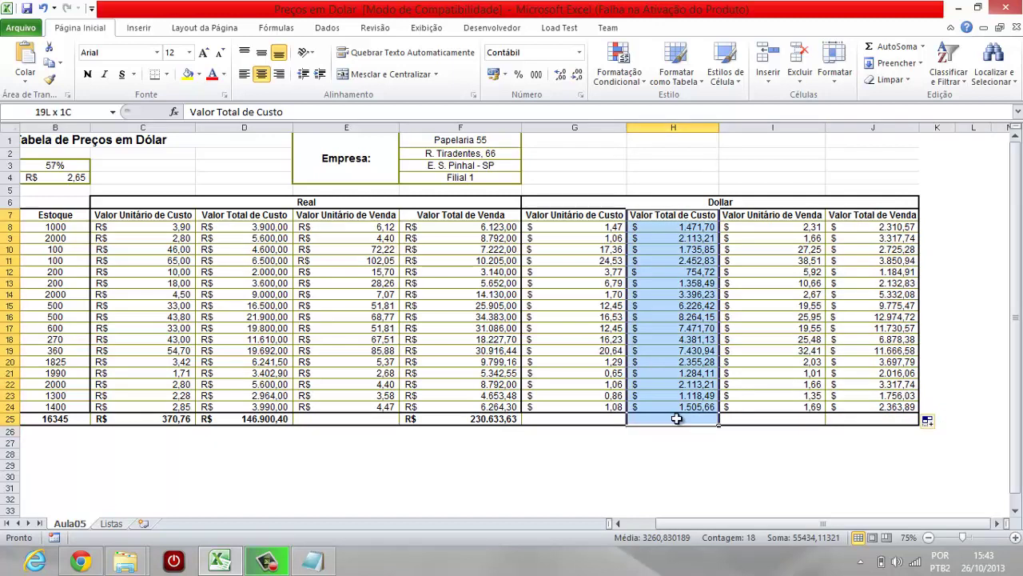
click(891, 46)
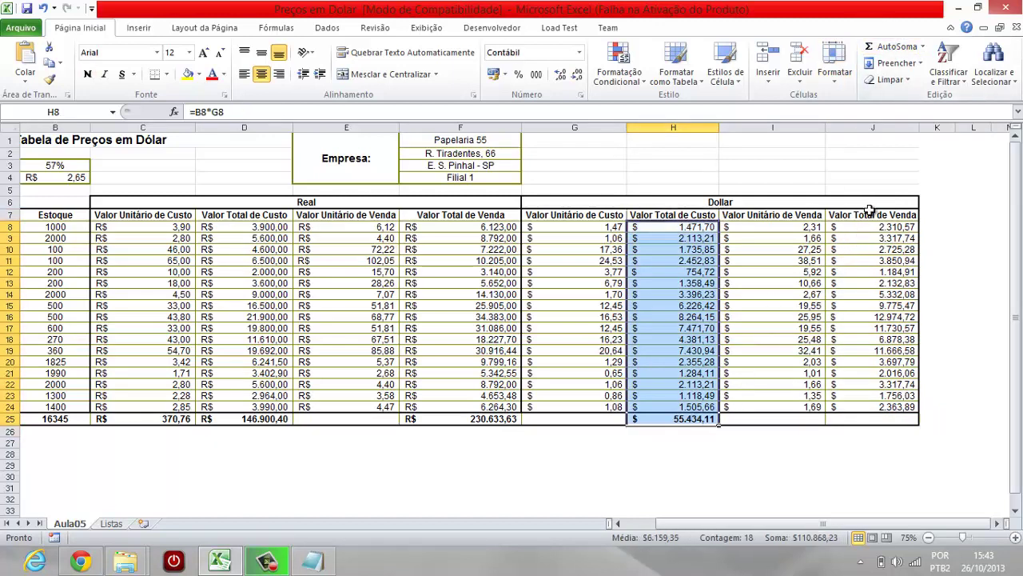
drag(870, 214, 862, 419)
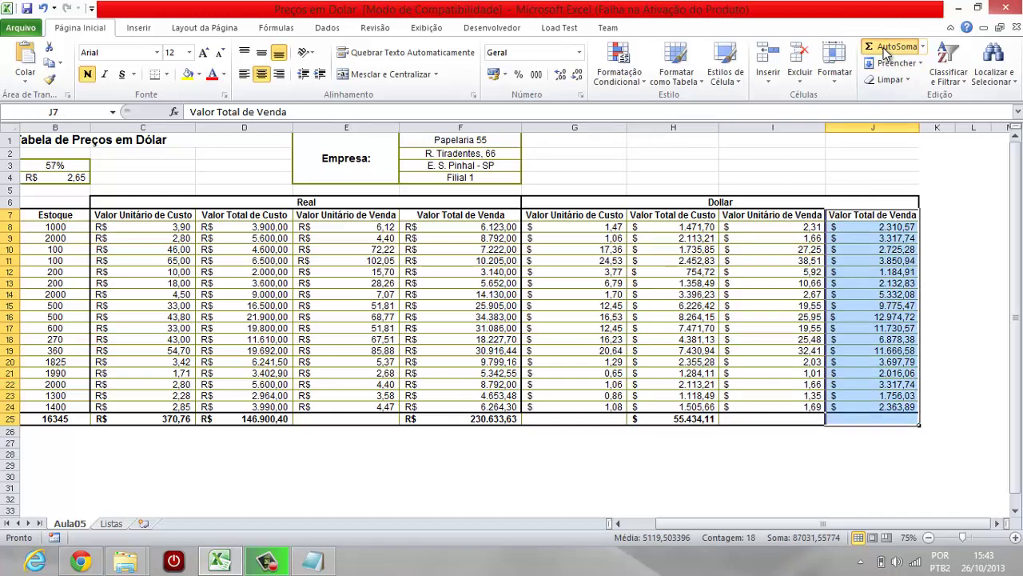
click(876, 46)
click(885, 216)
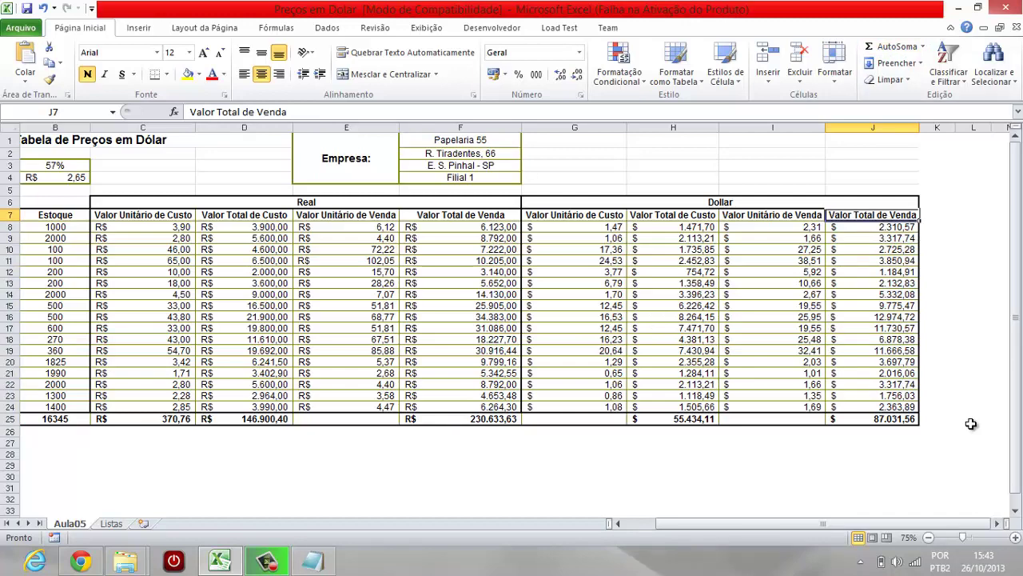
- Return to the title cell A1 and review the completed Real and Dollar columns of the price table
key(Left)
key(Left)
key(Left)
key(Left)
key(Left)
key(Left)
key(Left)
key(Left)
key(Left)
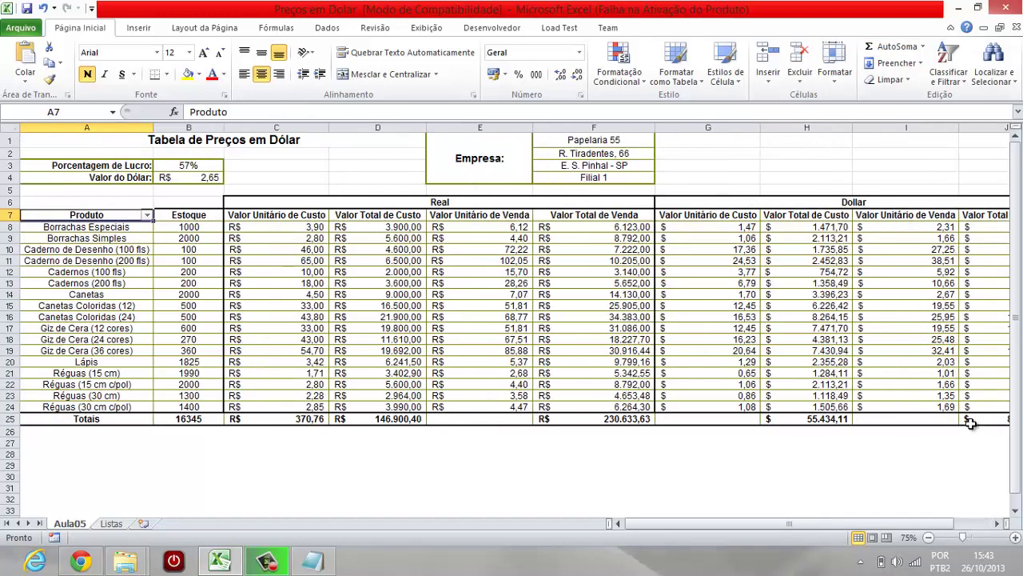
key(Up)
key(Up)
key(Up)
key(Up)
key(Up)
key(Up)
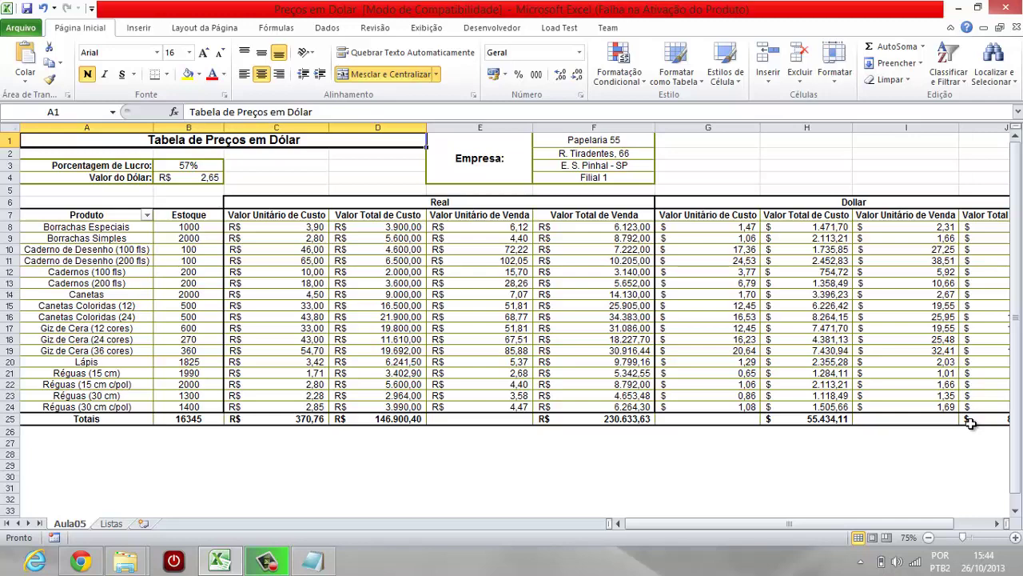
click(248, 259)
click(247, 249)
click(245, 238)
click(244, 227)
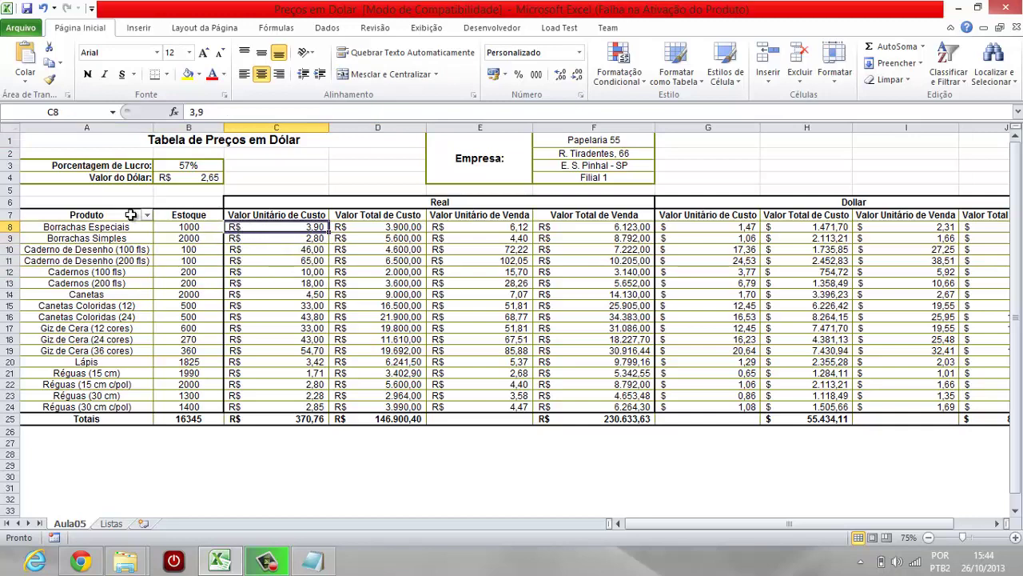
click(119, 227)
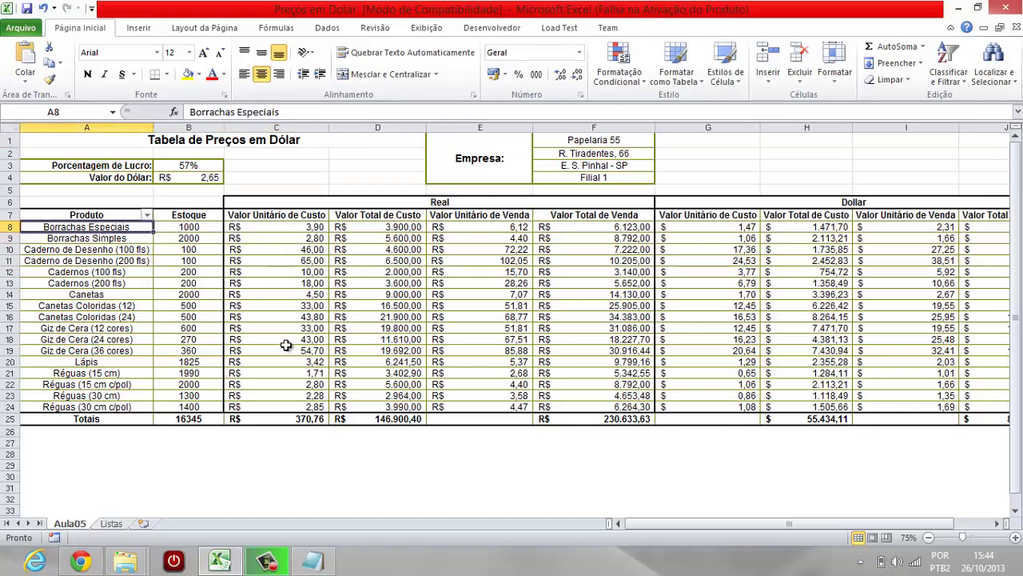
- Switch to Chrome and highlight the 6ª Aula topic "Trabalhando com dados de Várias Planilhas" in the course schedule, glancing back at the Excel workbook's sheets
click(80, 562)
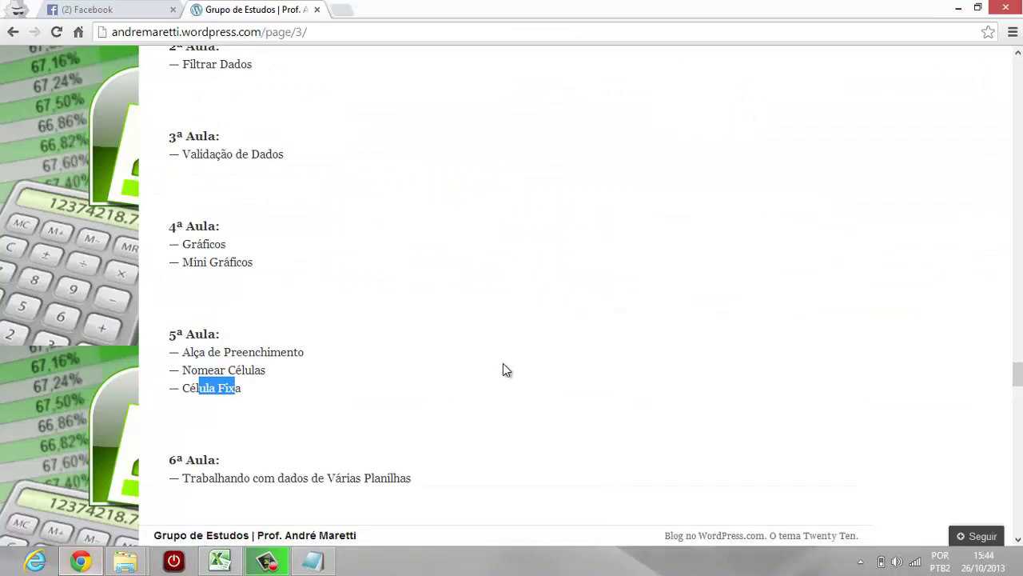
scroll(503, 367, down, 4)
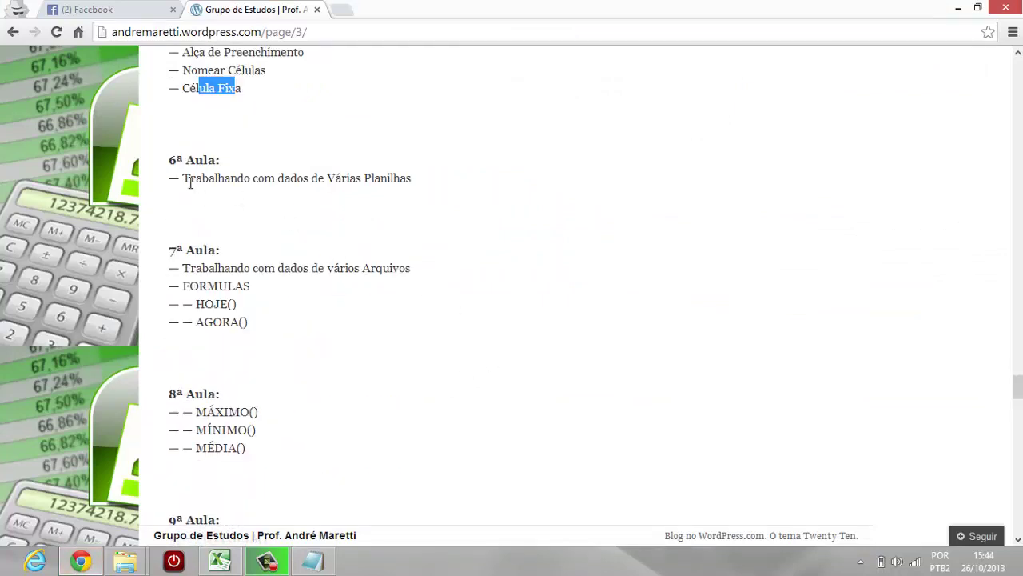
drag(184, 179, 409, 179)
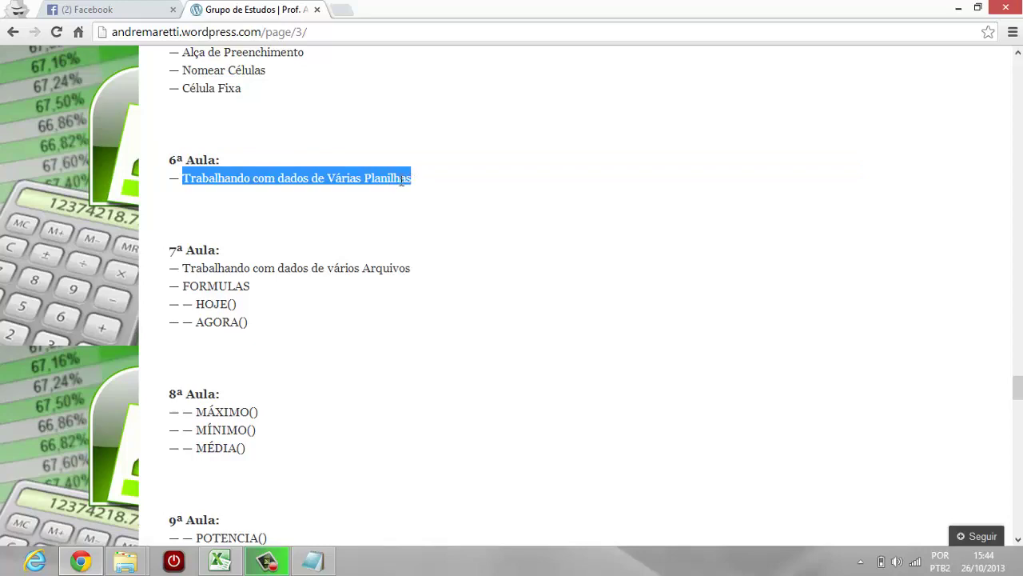
click(235, 559)
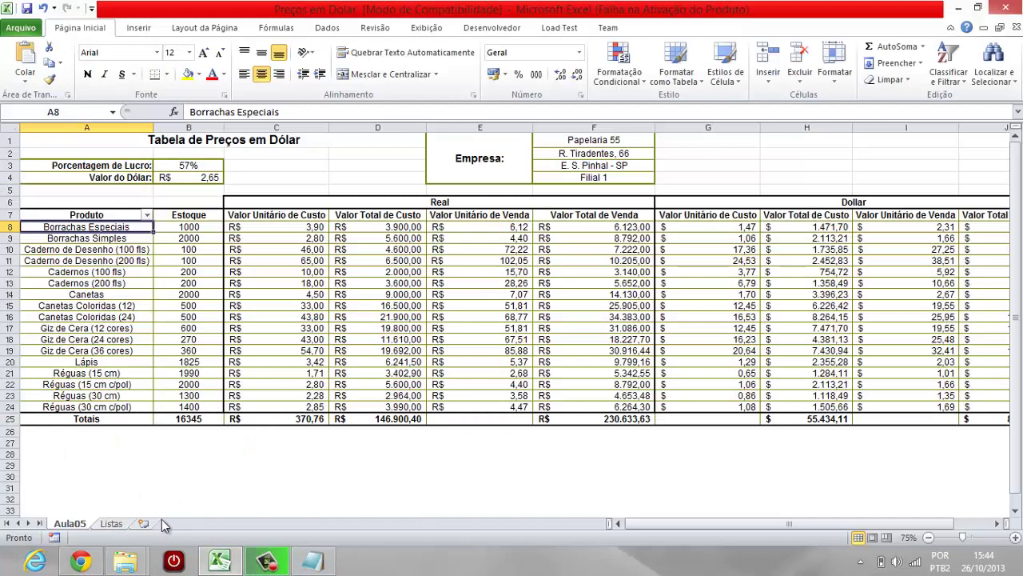
click(231, 564)
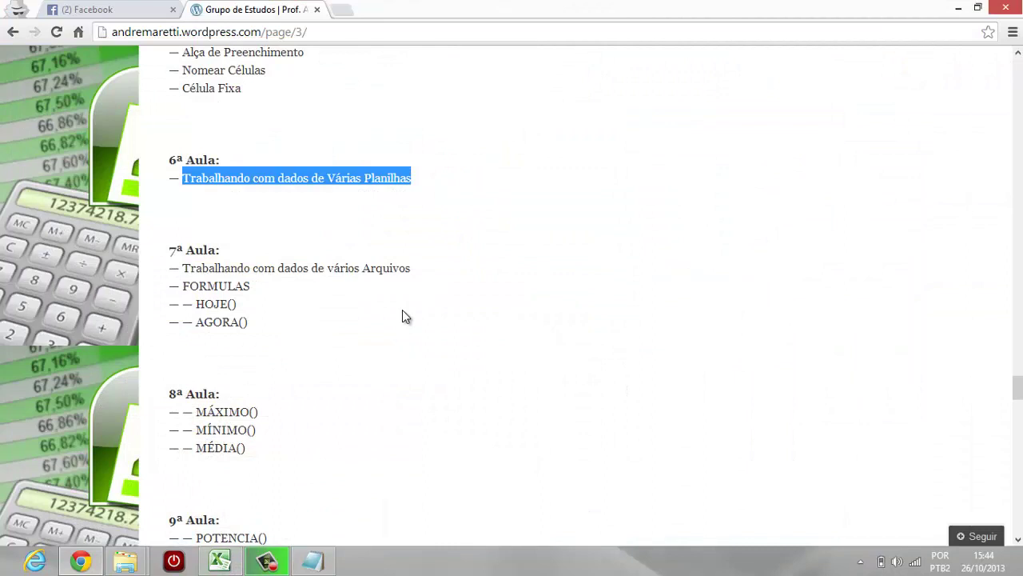
- Examine the remaining lessons in the Excel course schedule and the heading of the "CURSO EXCEL: Cronograma" post
scroll(424, 281, down, 4)
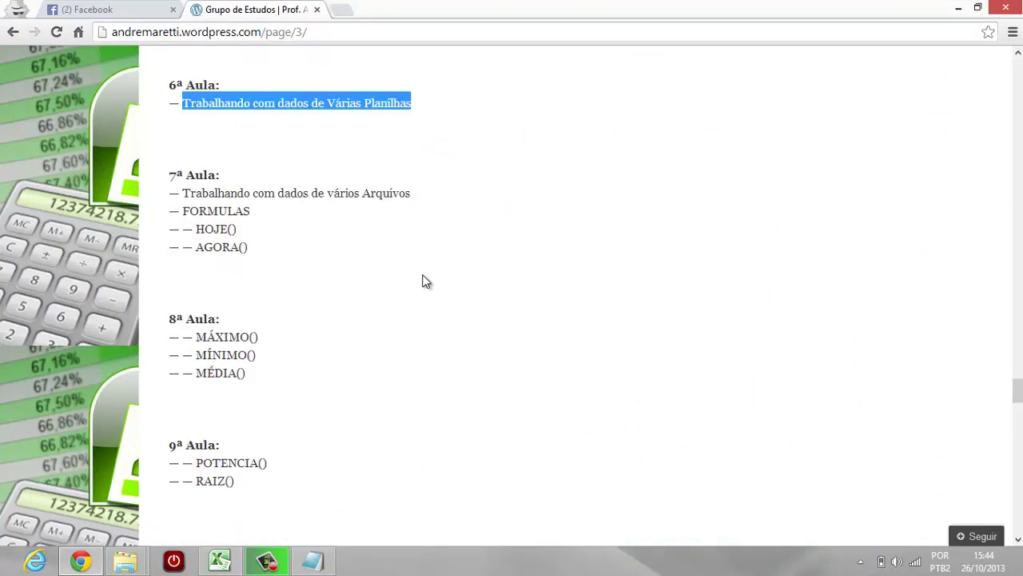
scroll(423, 281, down, 7)
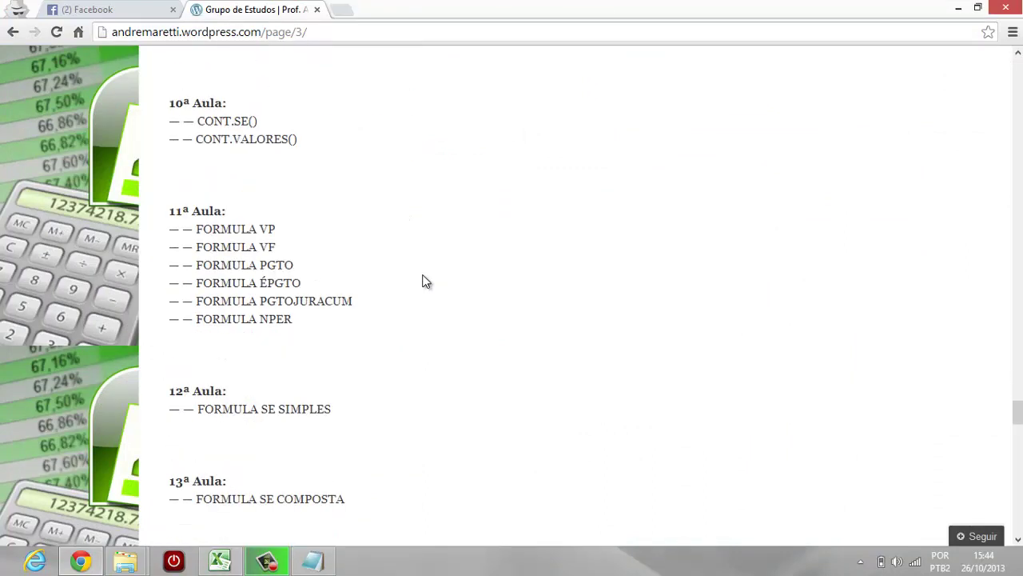
scroll(424, 281, up, 9)
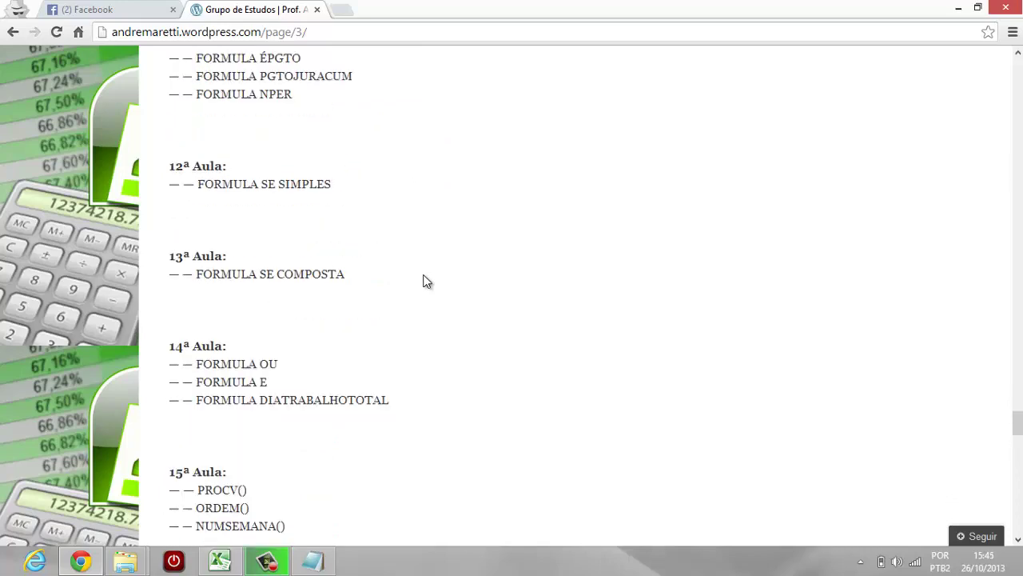
scroll(424, 281, up, 3)
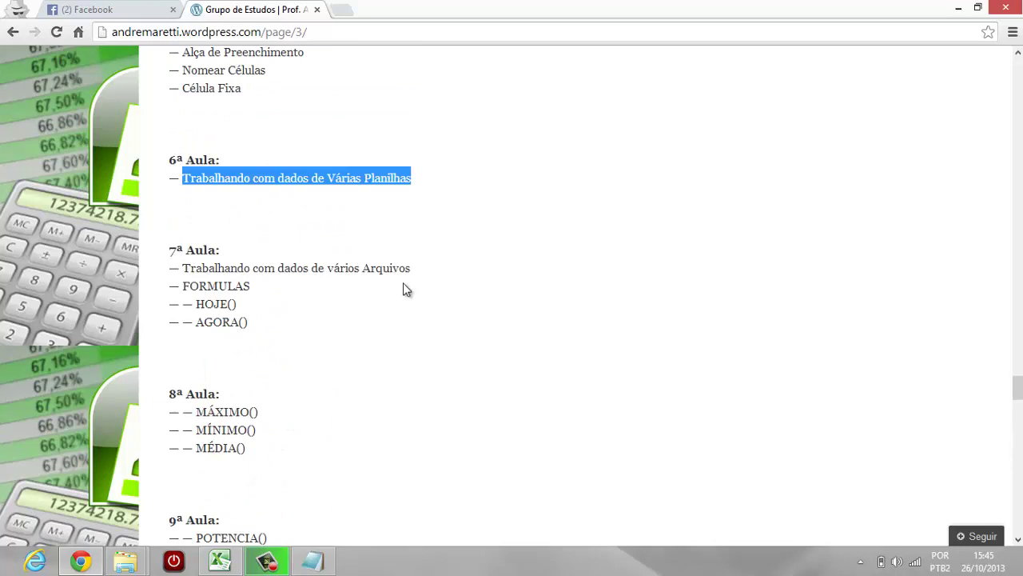
scroll(420, 302, up, 5)
scroll(420, 302, up, 4)
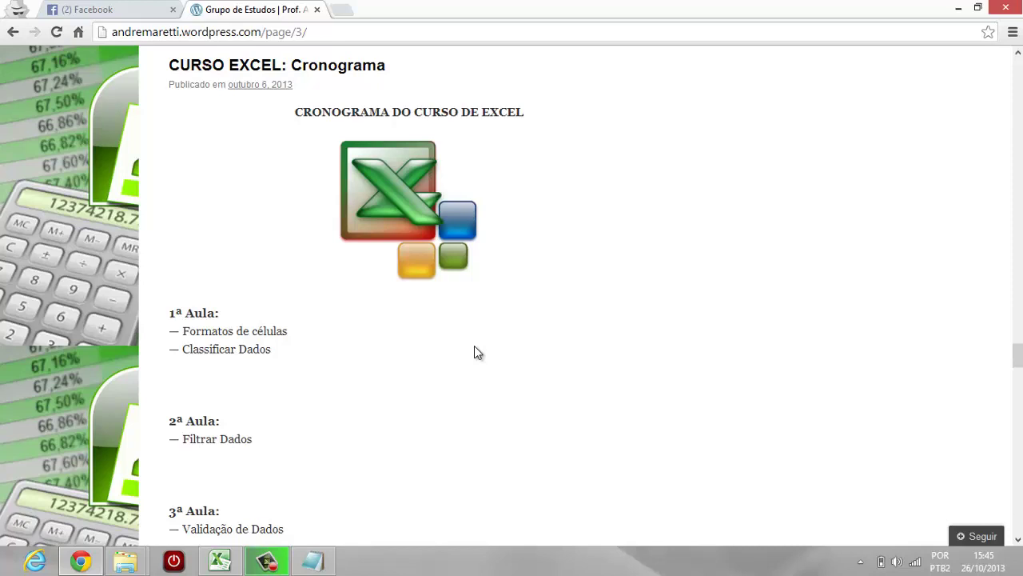
scroll(474, 346, up, 4)
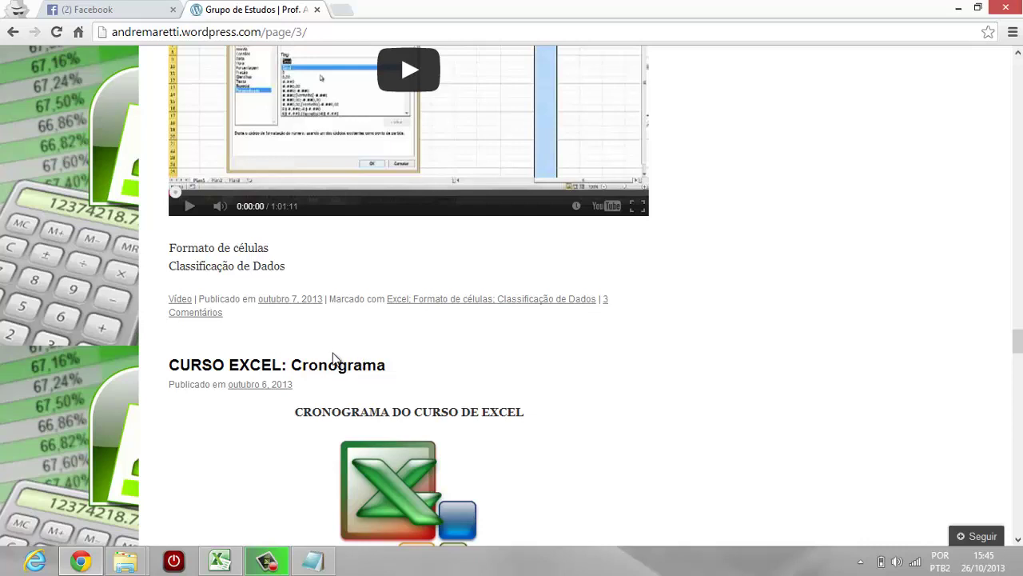
scroll(648, 389, down, 3)
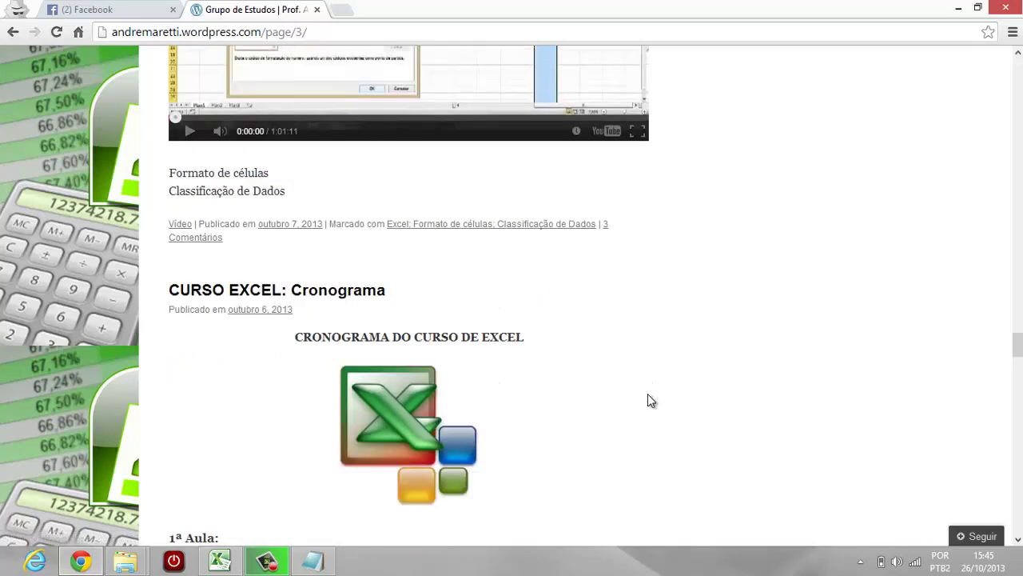